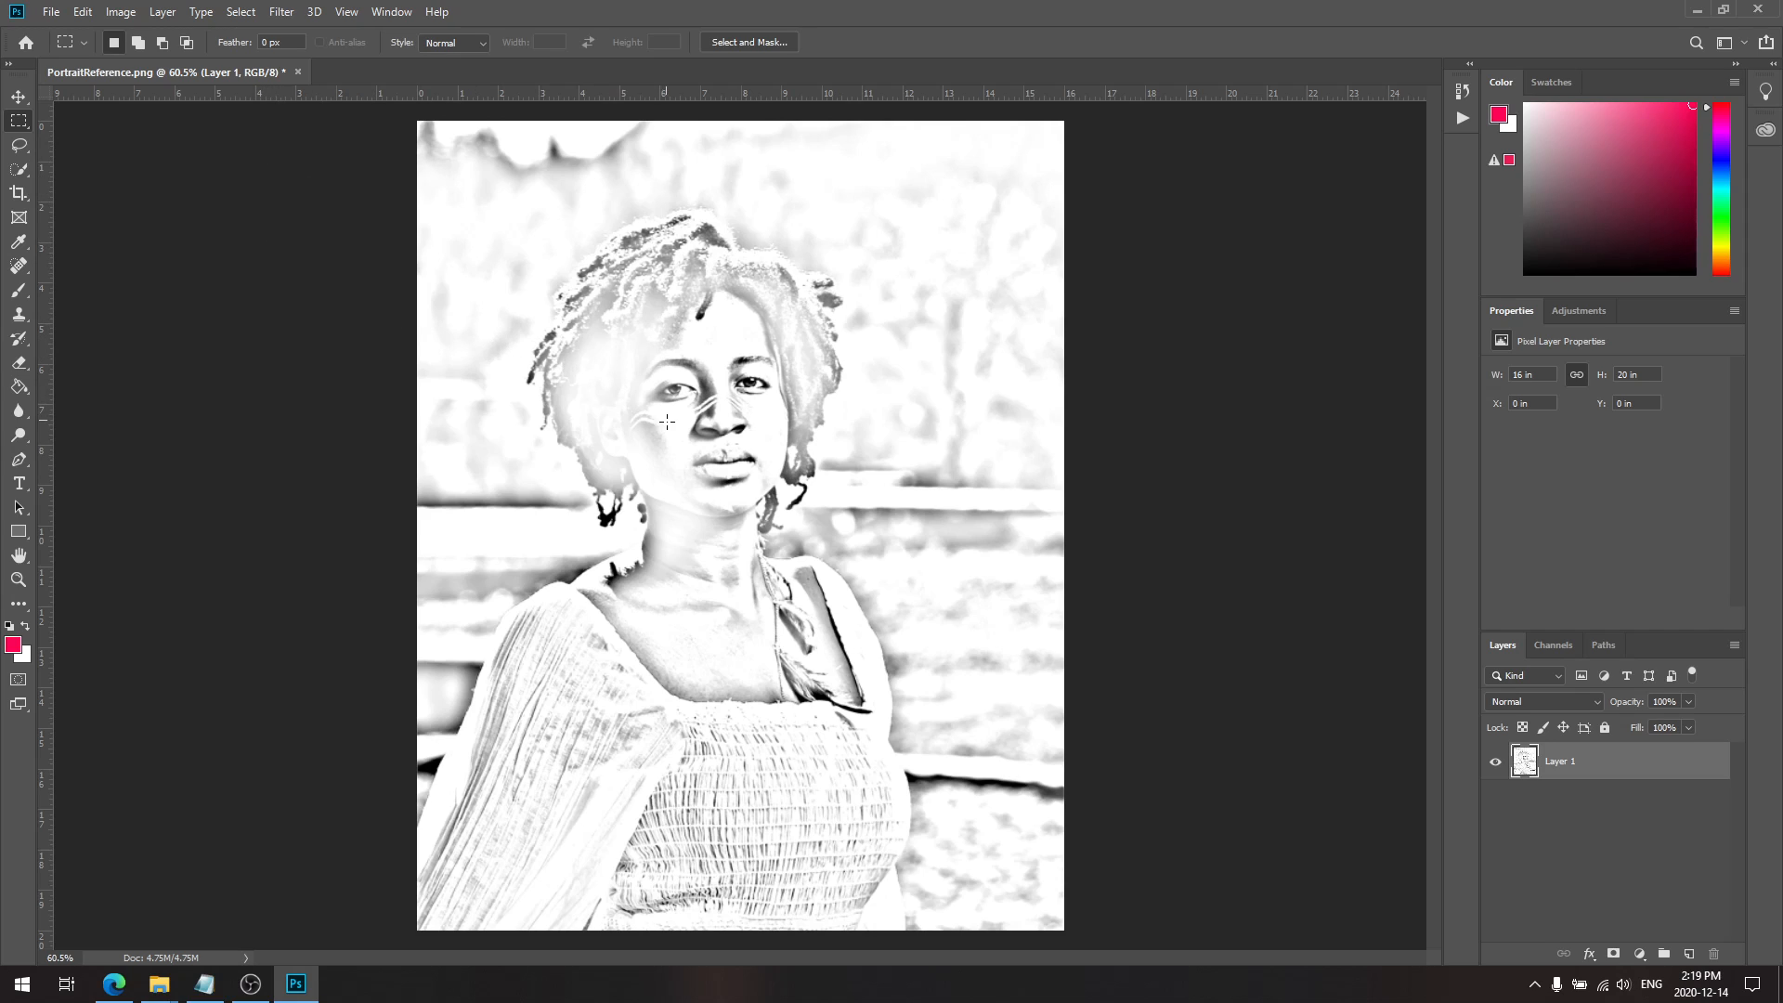
# Step: Check the portrait's canvas width and height in inches, leaving the canvas size as it is
pyautogui.click(122, 12)
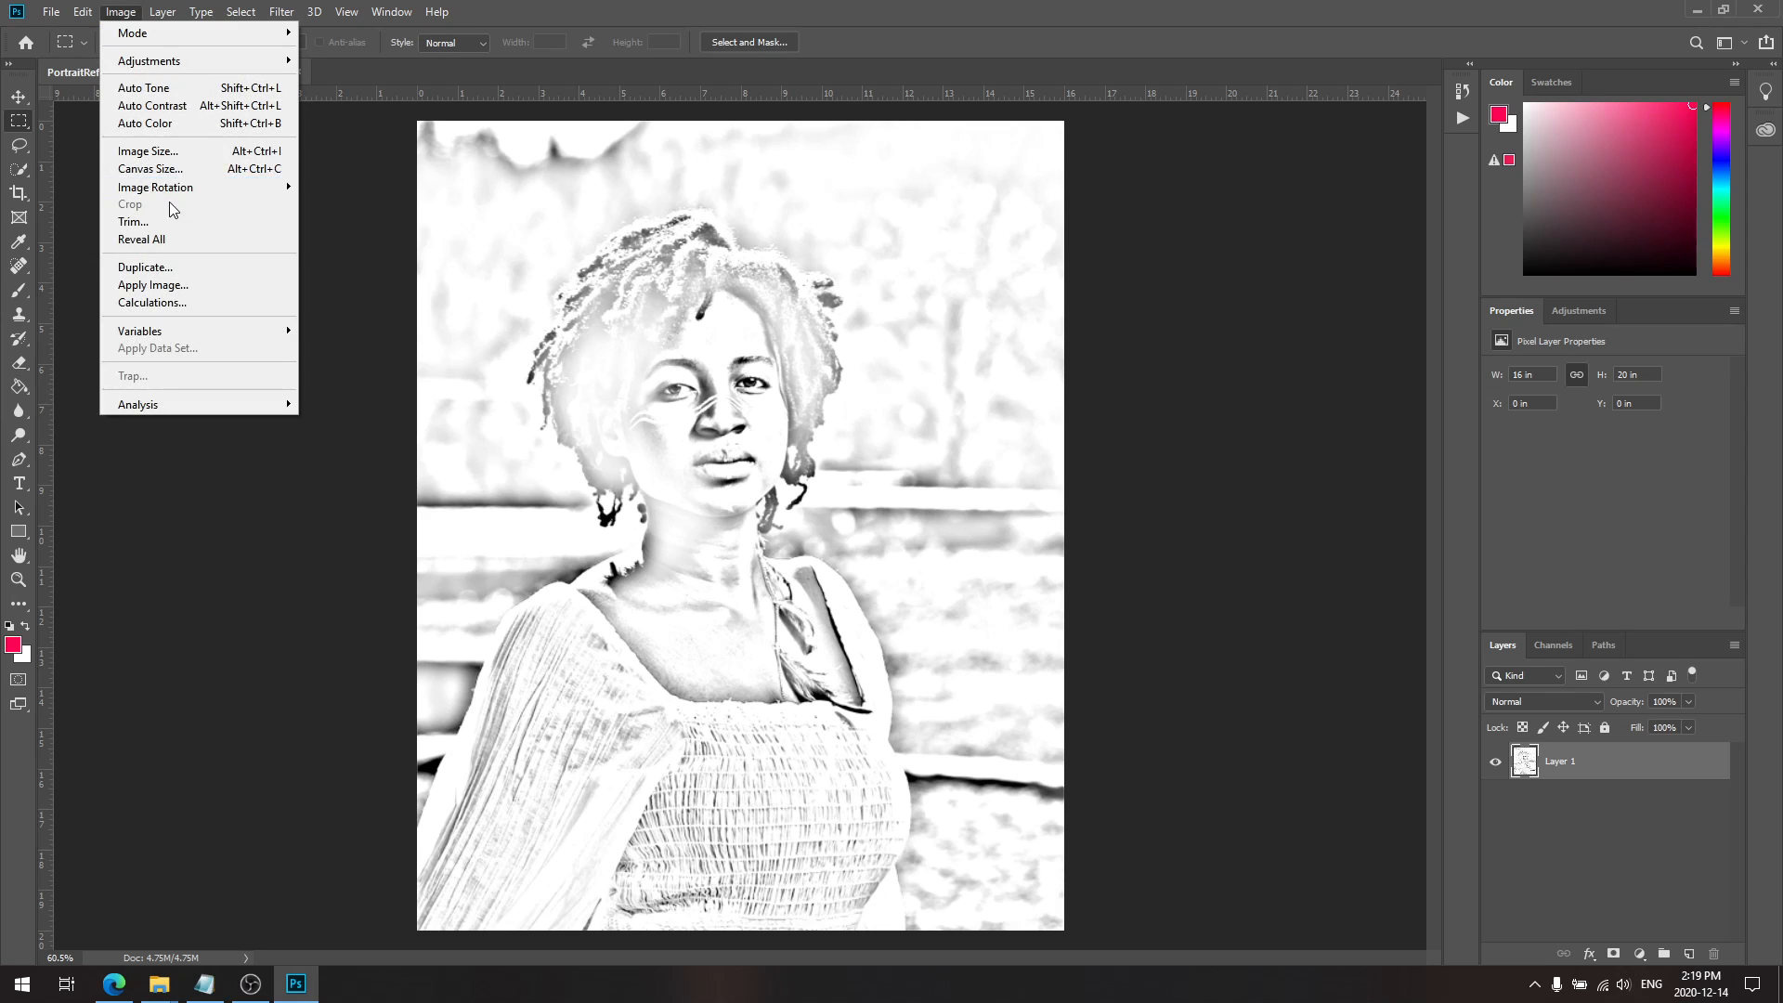
pyautogui.click(172, 168)
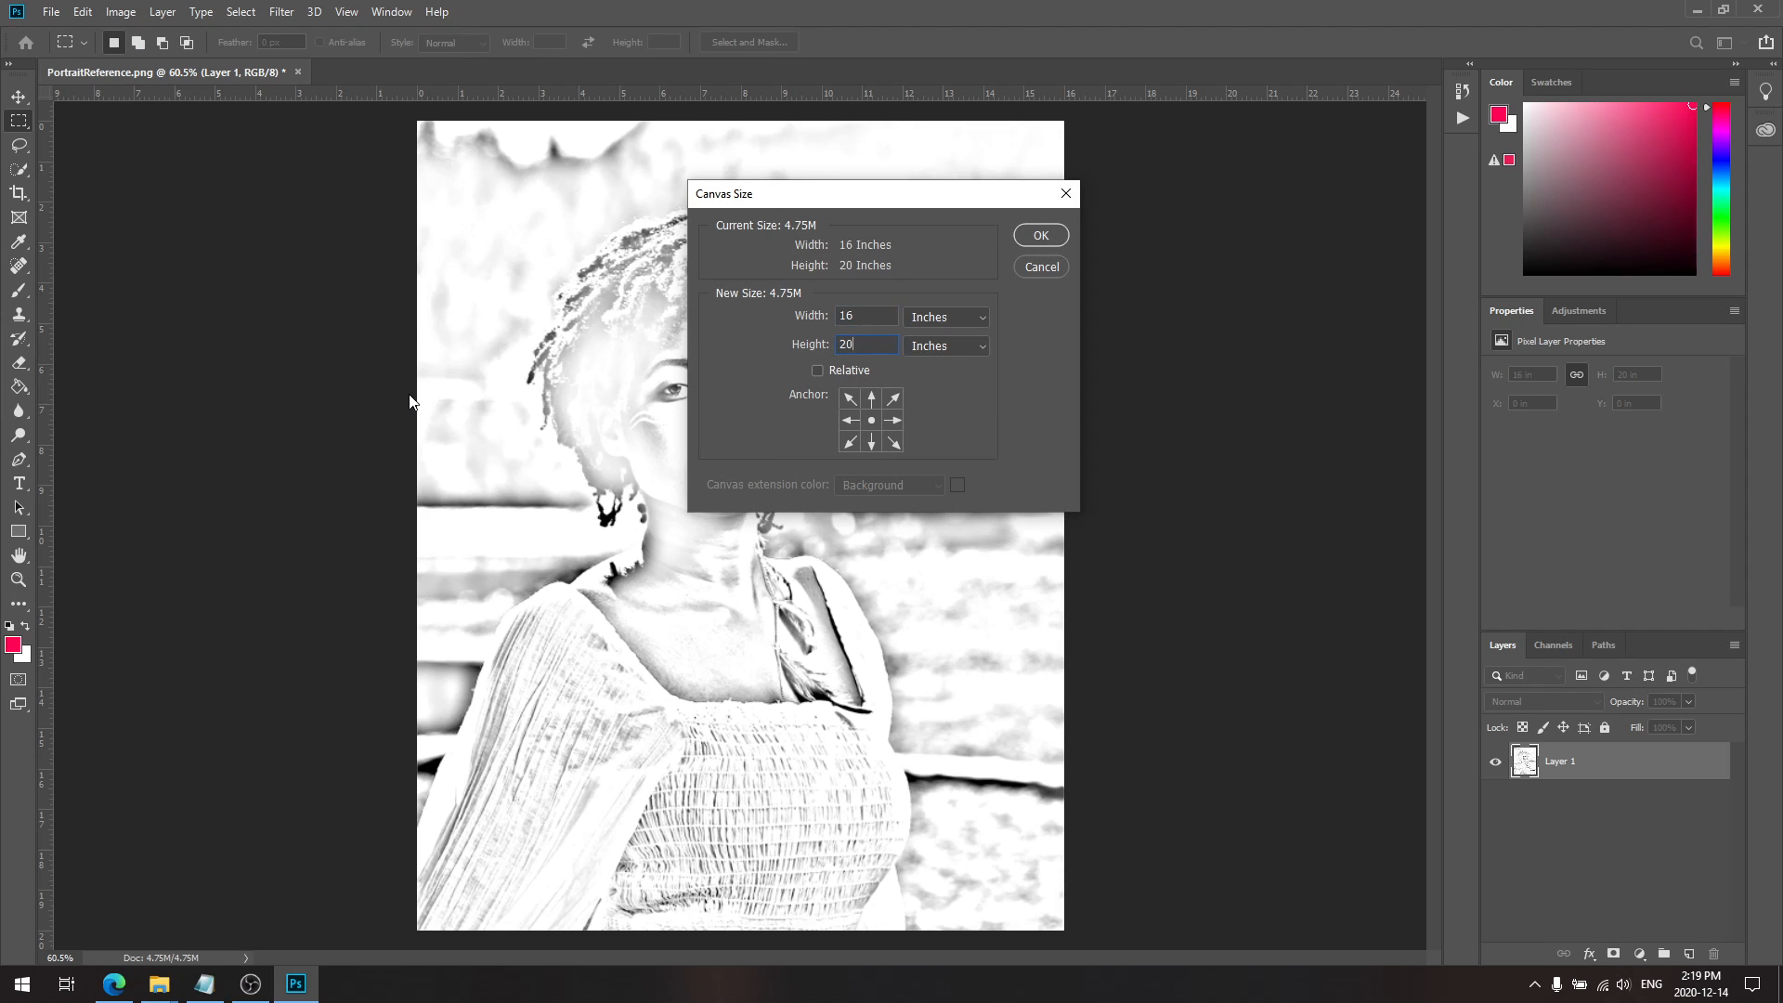
pyautogui.click(1036, 237)
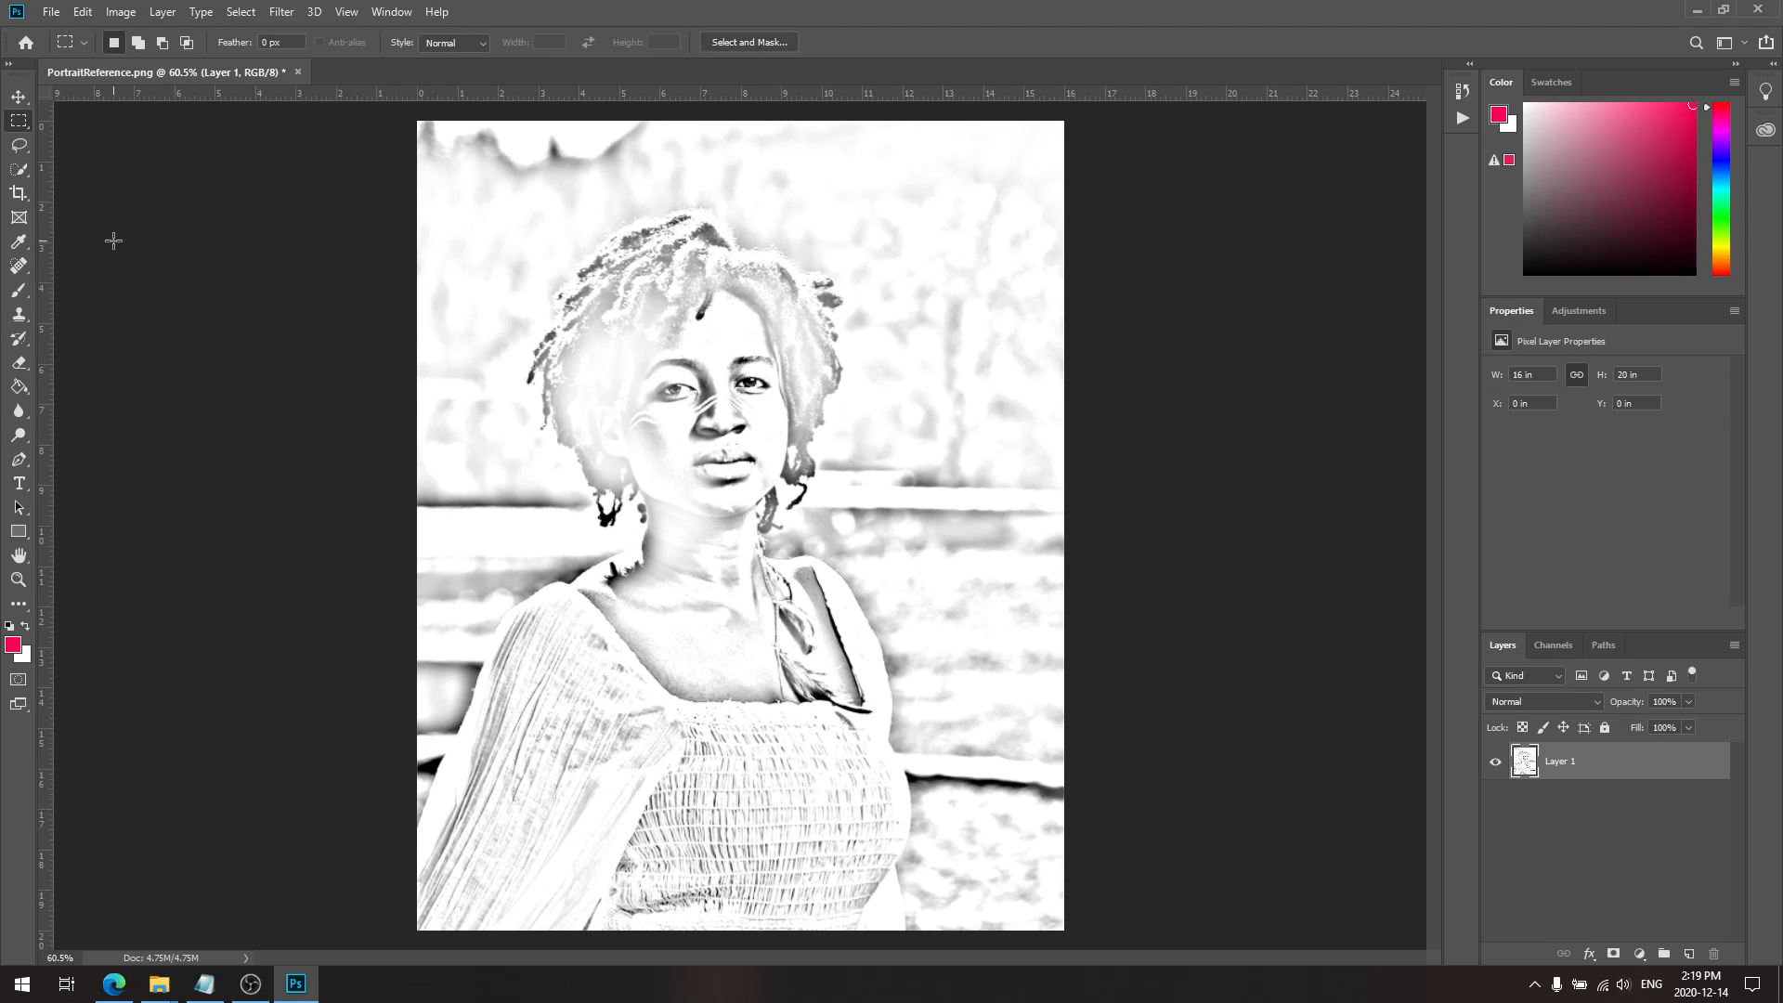
# Step: Set the grid preferences to a red gridline every 8 inches with 1 subdivision
pyautogui.click(83, 12)
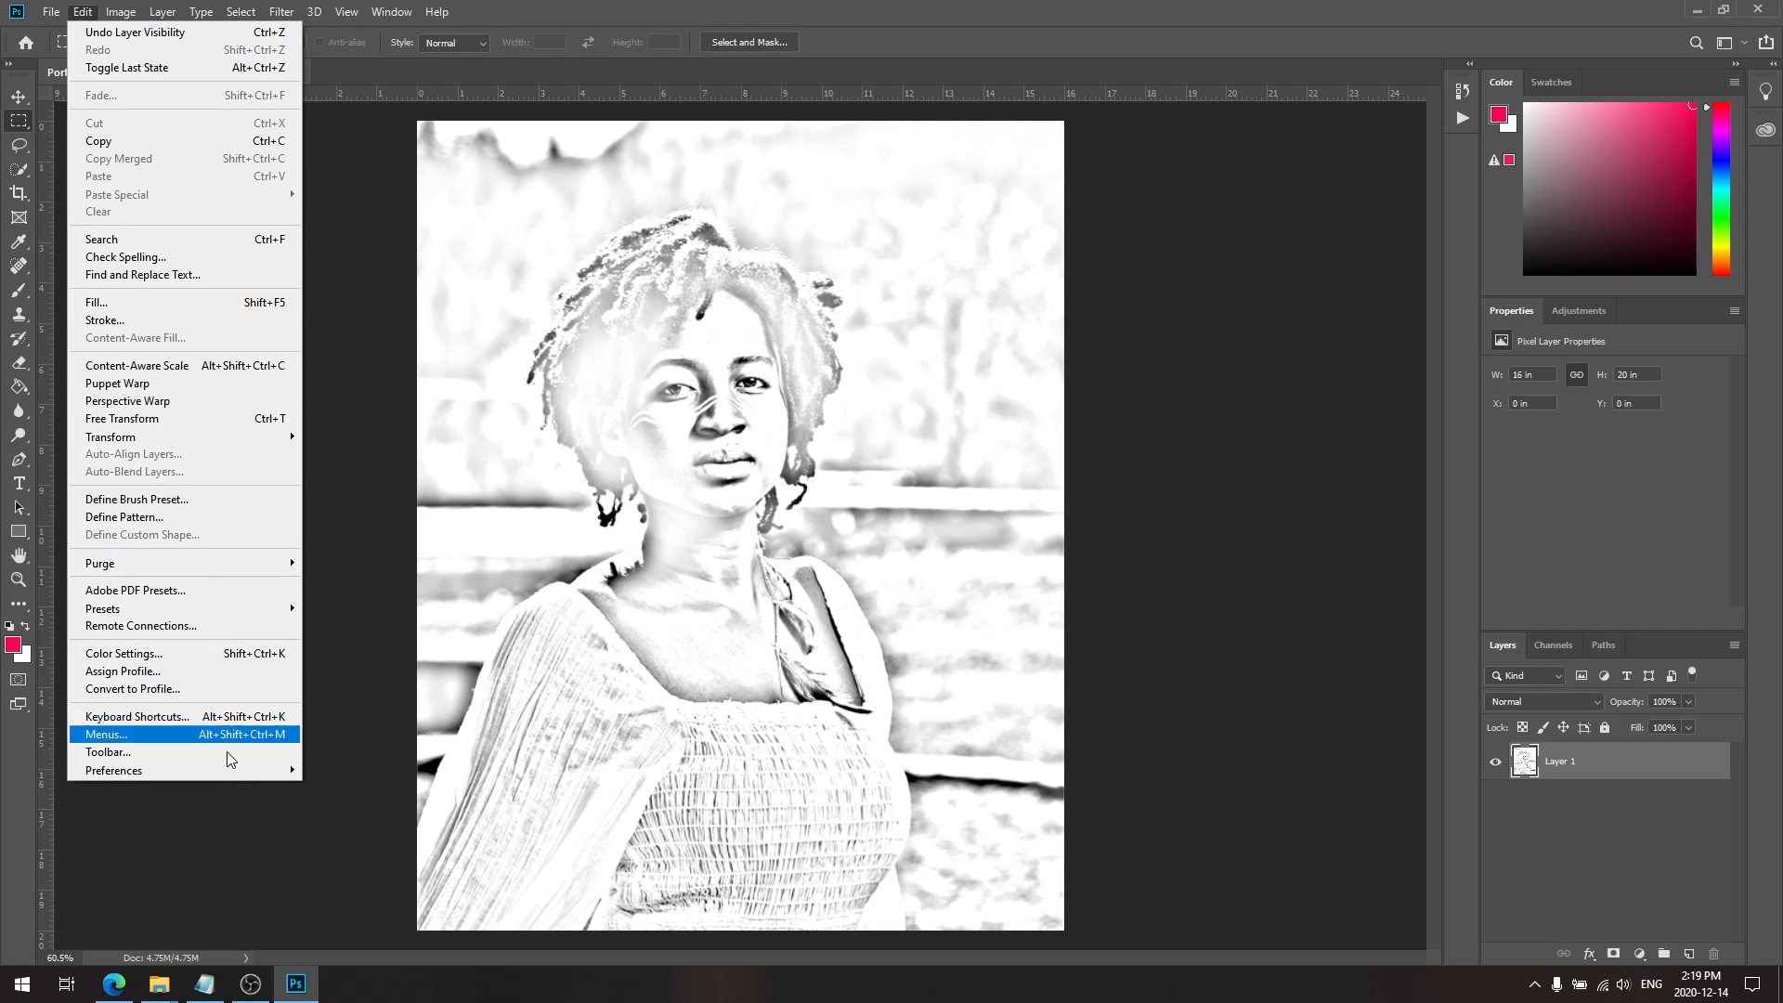
pyautogui.moveTo(247, 772)
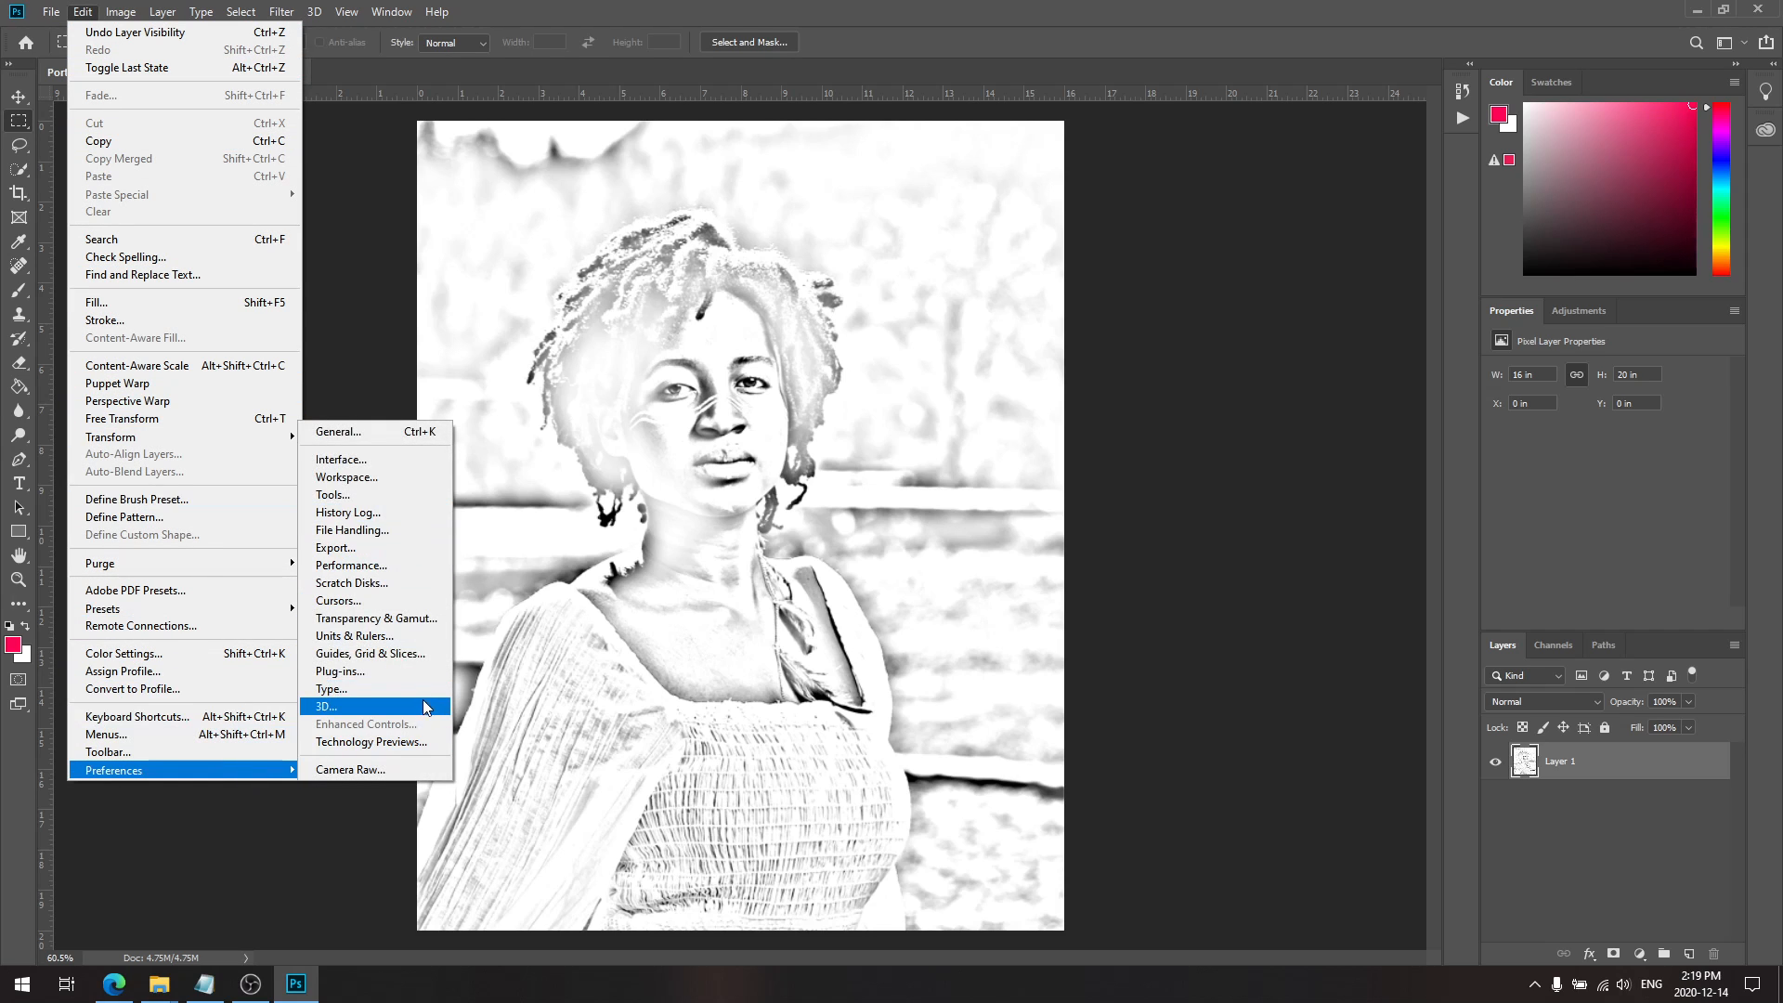
pyautogui.click(413, 655)
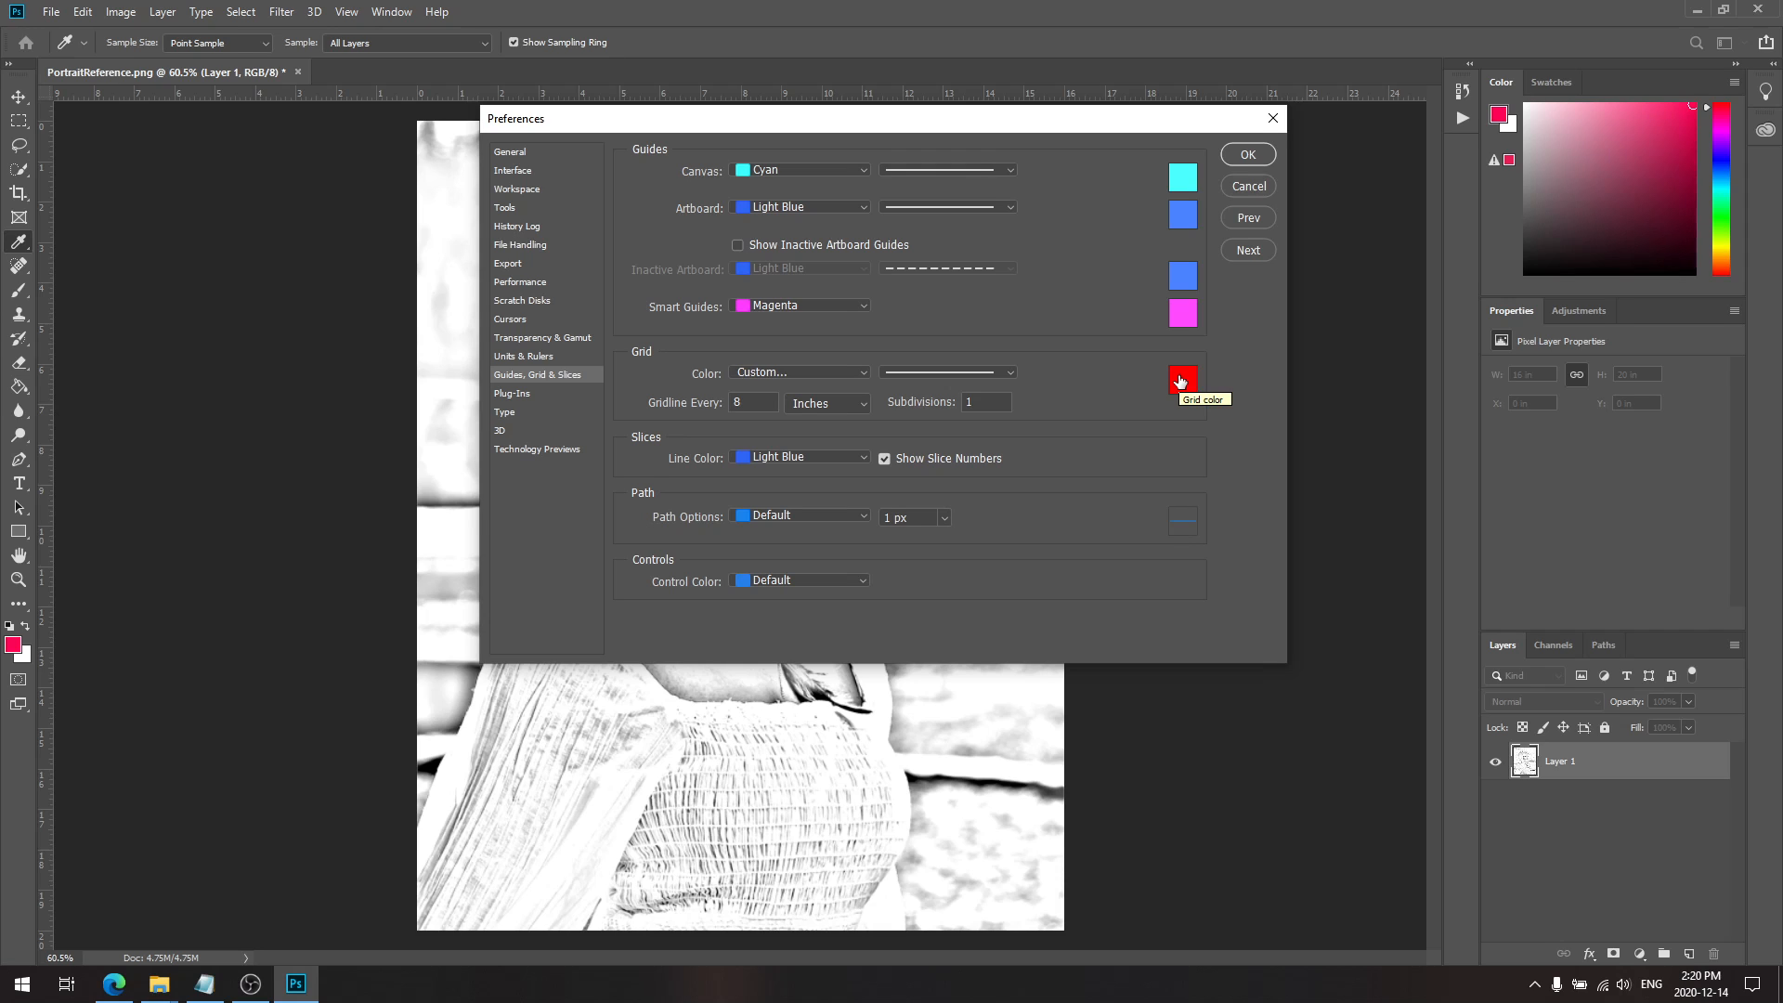
pyautogui.moveTo(1030, 135)
pyautogui.mouseDown()
pyautogui.moveTo(859, 448)
pyautogui.moveTo(849, 351)
pyautogui.moveTo(1101, 429)
pyautogui.moveTo(1238, 207)
pyautogui.moveTo(1085, 195)
pyautogui.moveTo(1055, 144)
pyautogui.mouseUp()
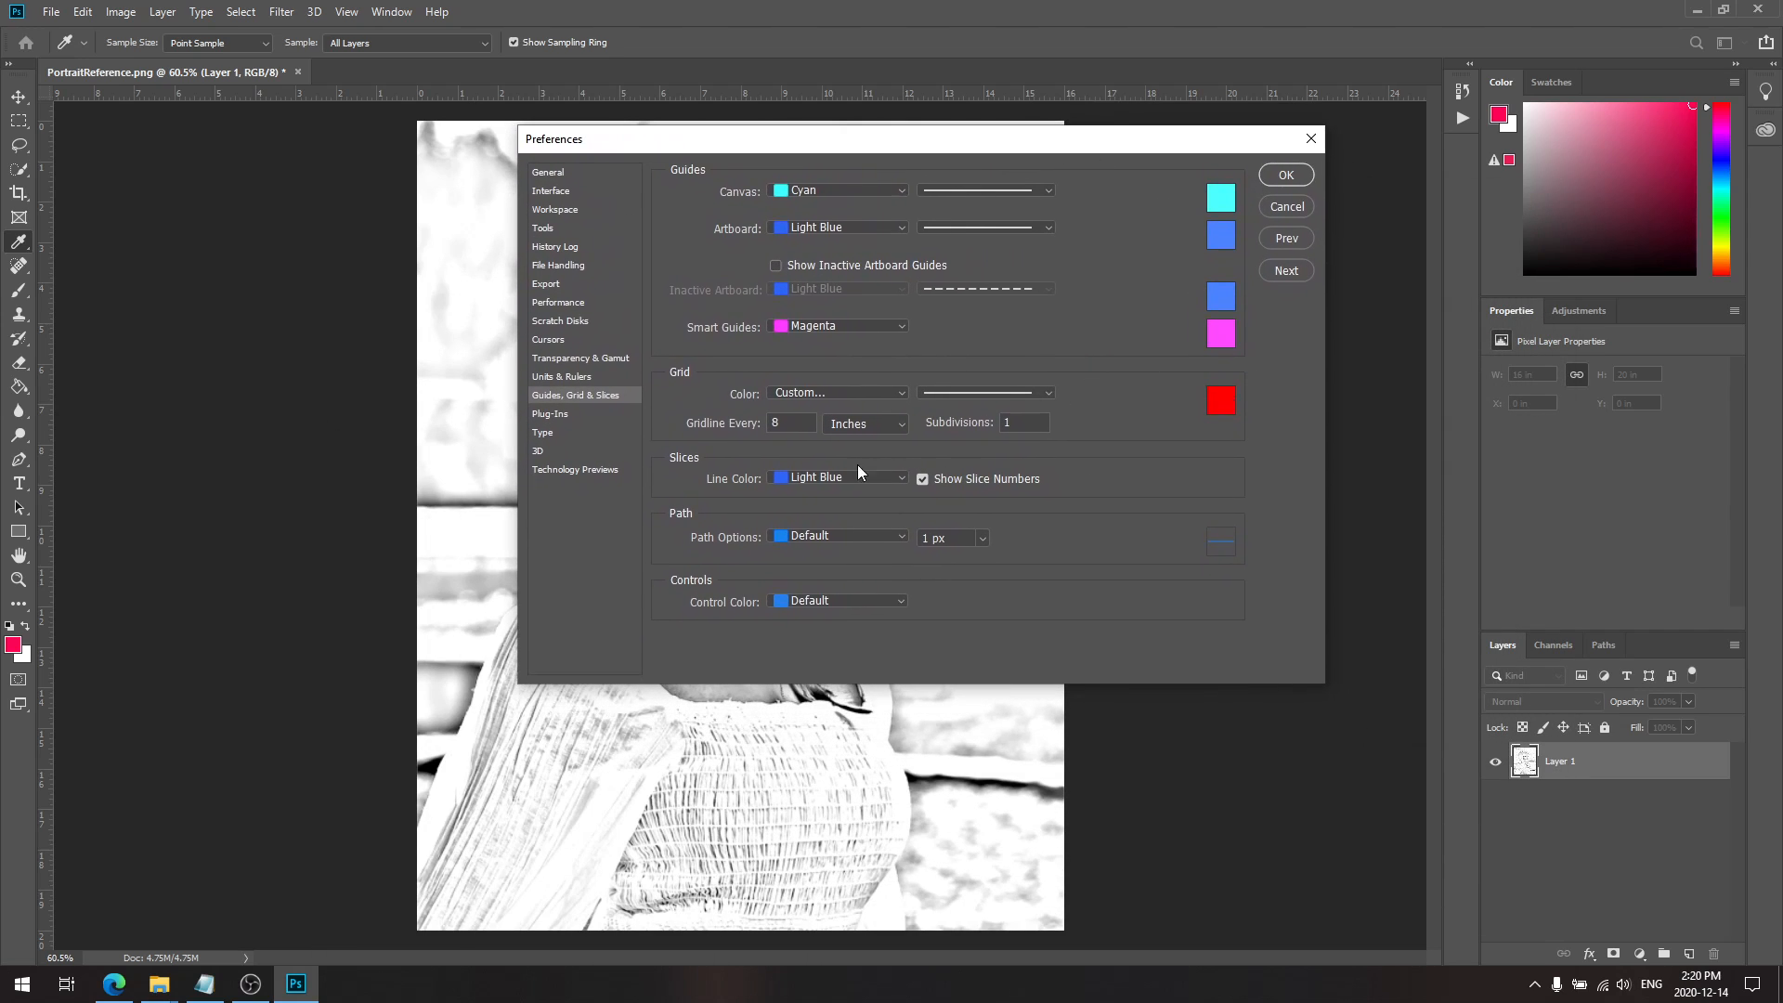
pyautogui.doubleClick(804, 427)
pyautogui.click(792, 426)
pyautogui.click(1042, 426)
pyautogui.click(789, 425)
pyautogui.click(1286, 174)
pyautogui.press('m')
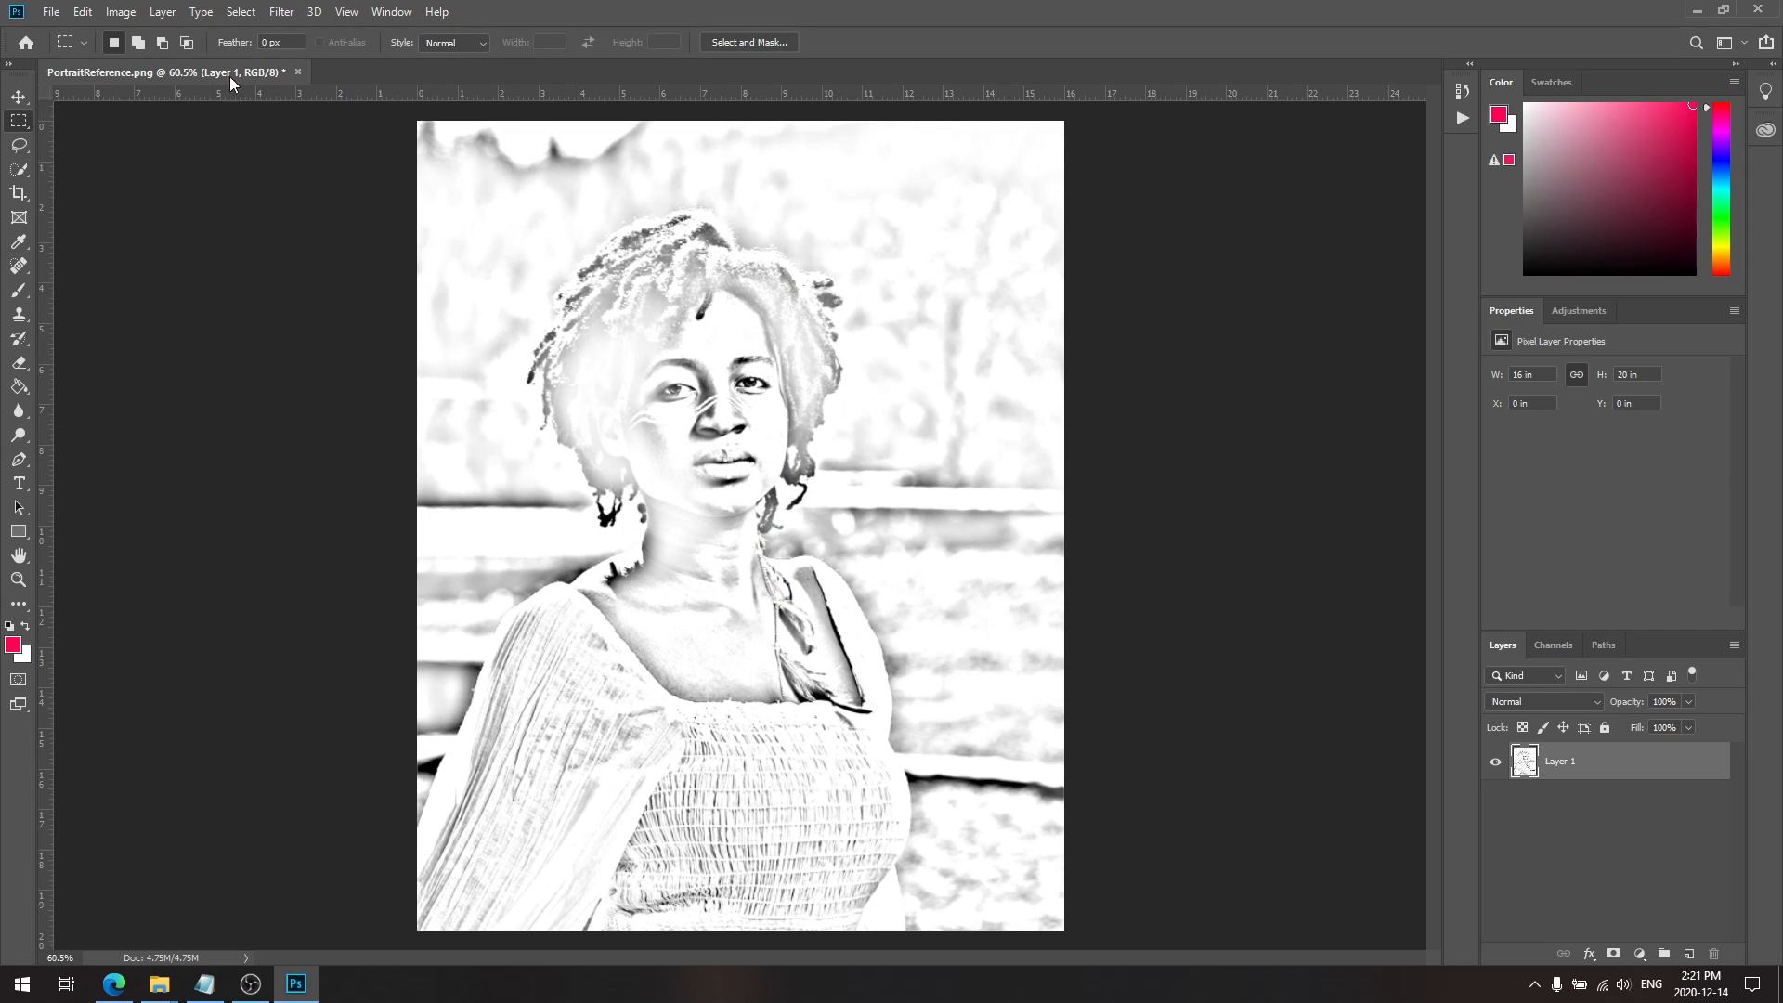
# Step: Show the grid over the portrait
pyautogui.click(357, 11)
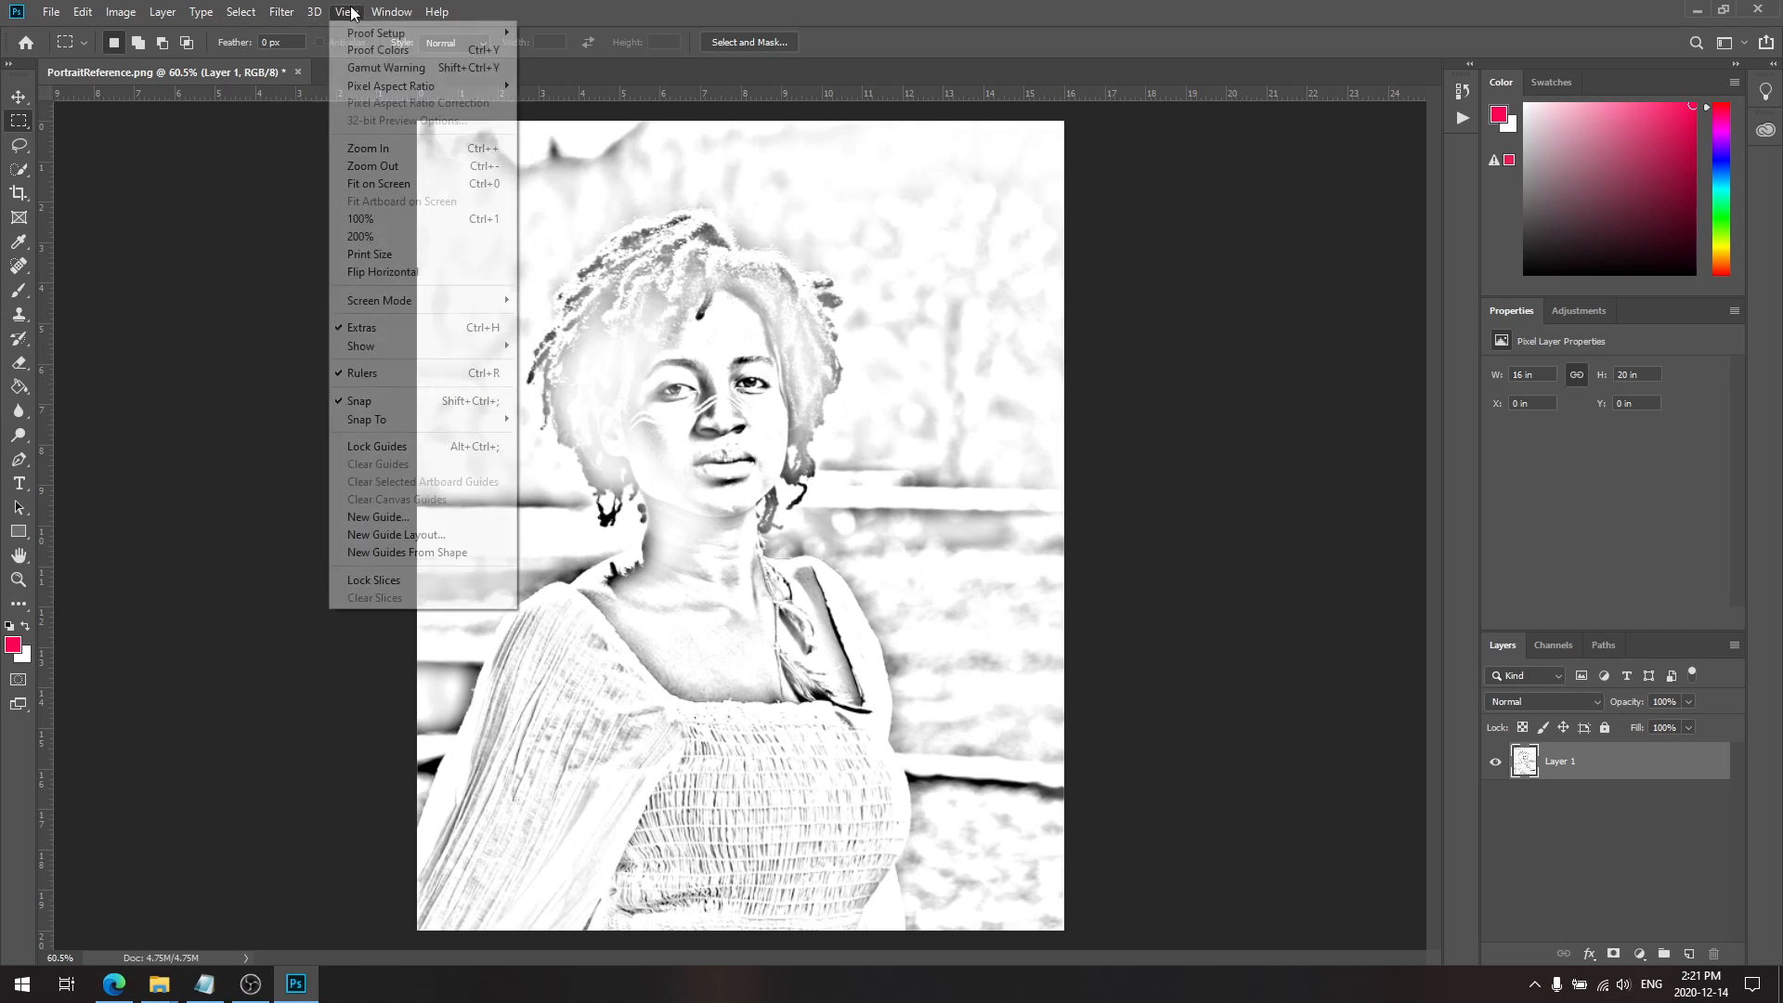
pyautogui.moveTo(430, 350)
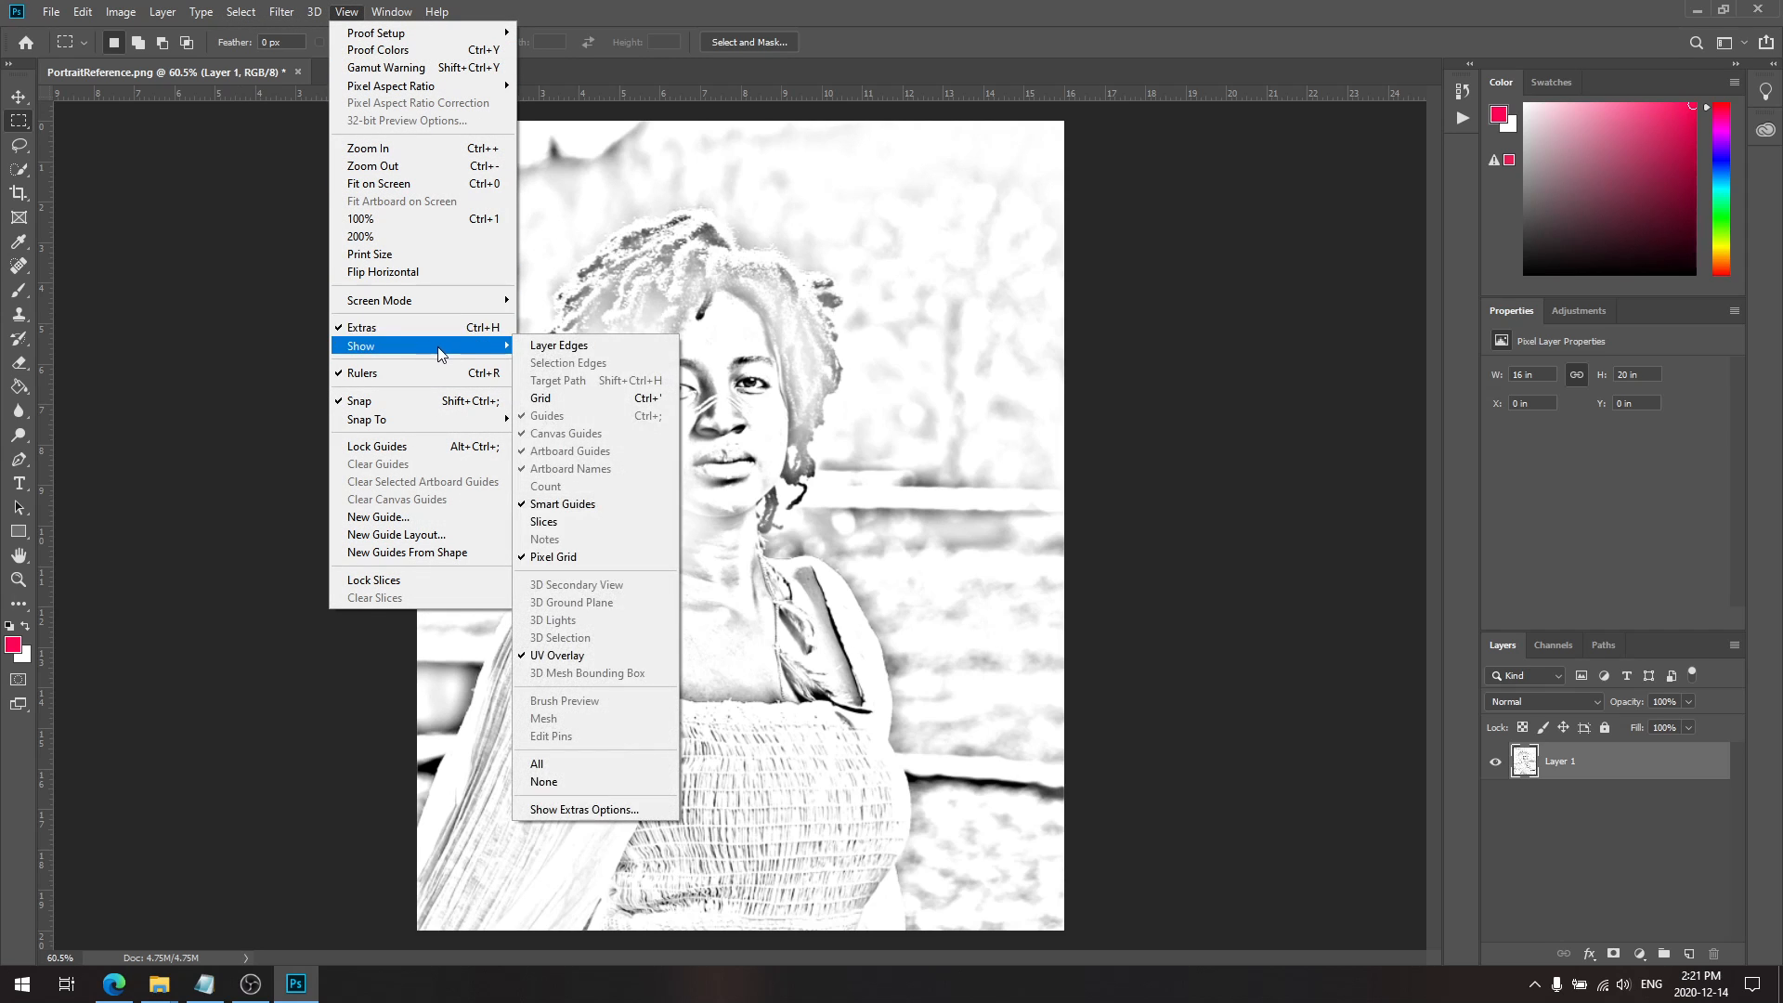
pyautogui.click(594, 400)
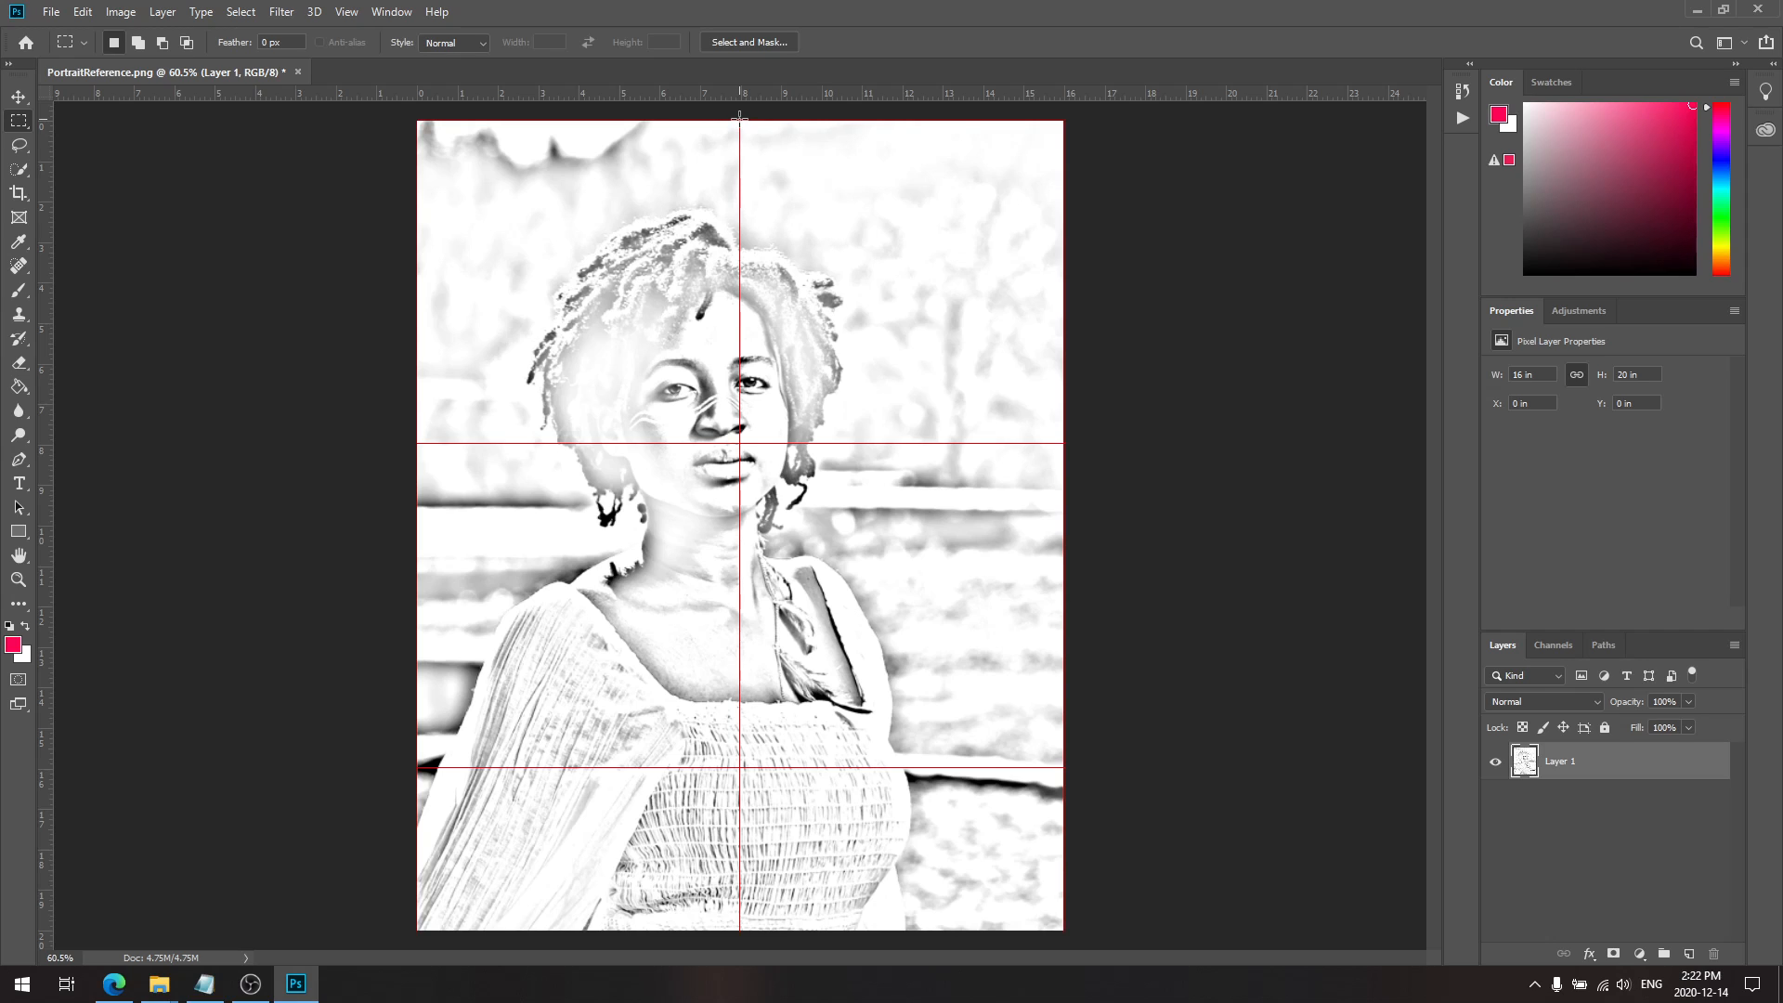
# Step: Copy the portrait's upper-left quarter, about 8 by 10 in, to a new layer and check it with Layer 1 briefly hidden
pyautogui.moveTo(739, 117); pyautogui.dragTo(343, 525)
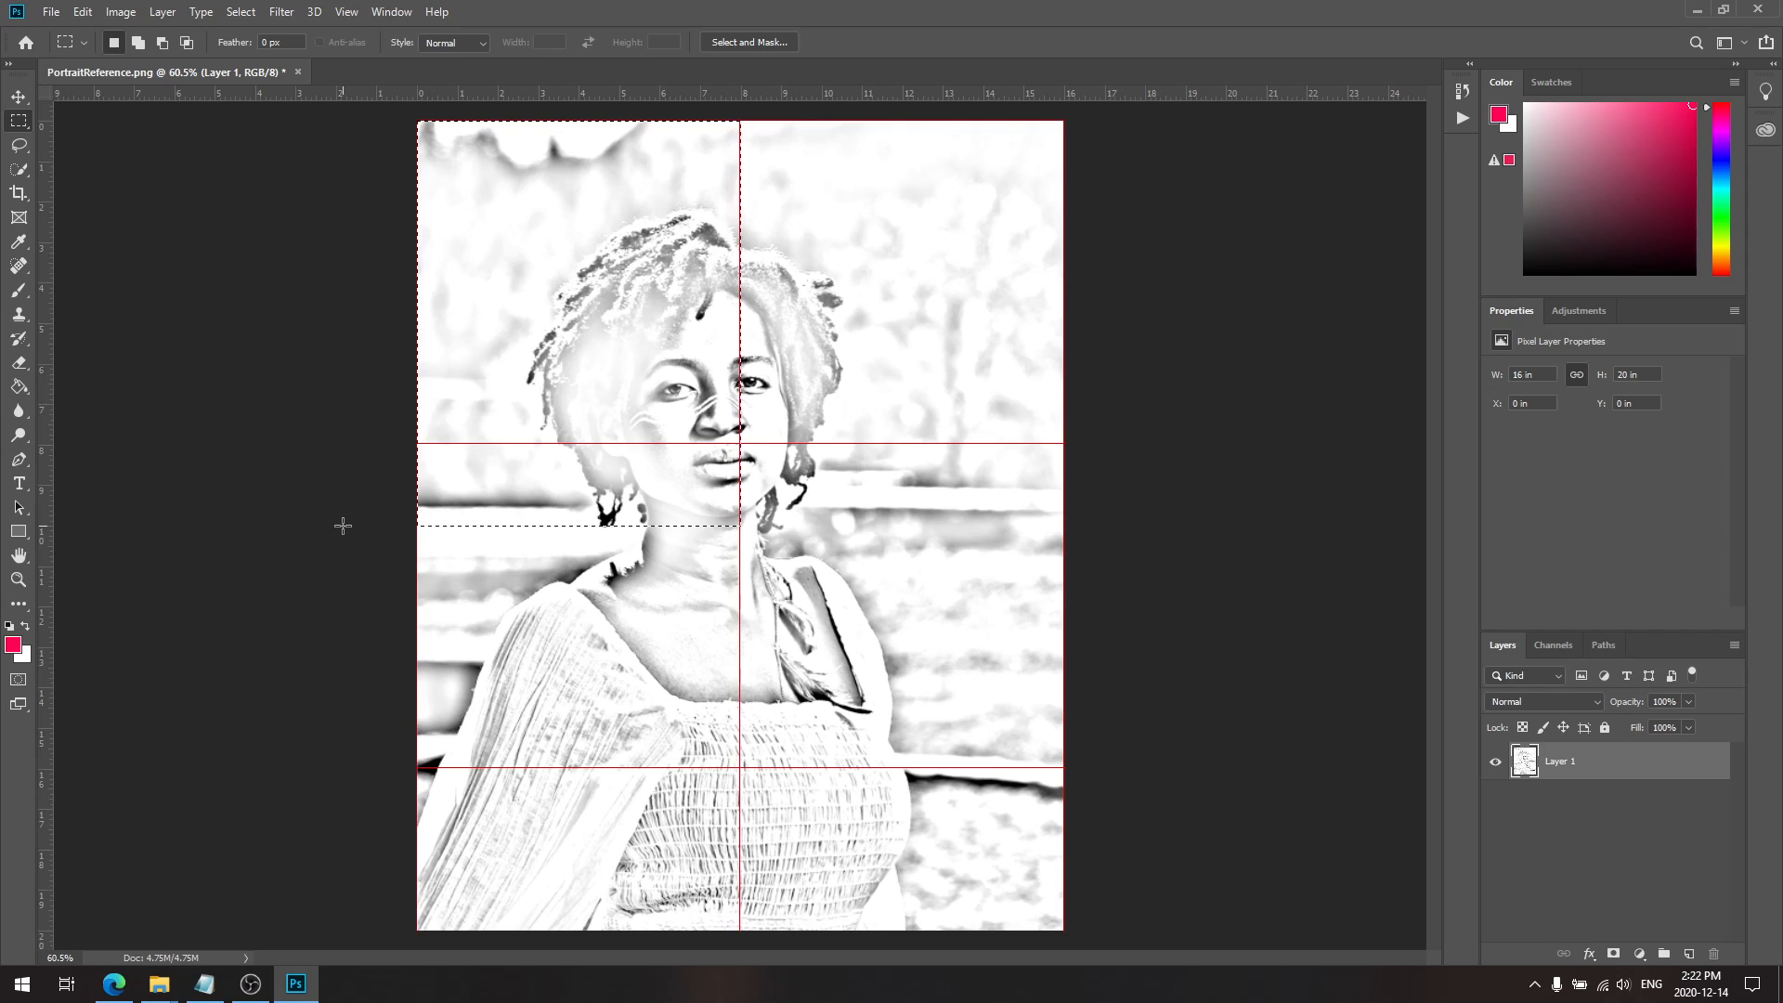
pyautogui.rightClick(592, 280)
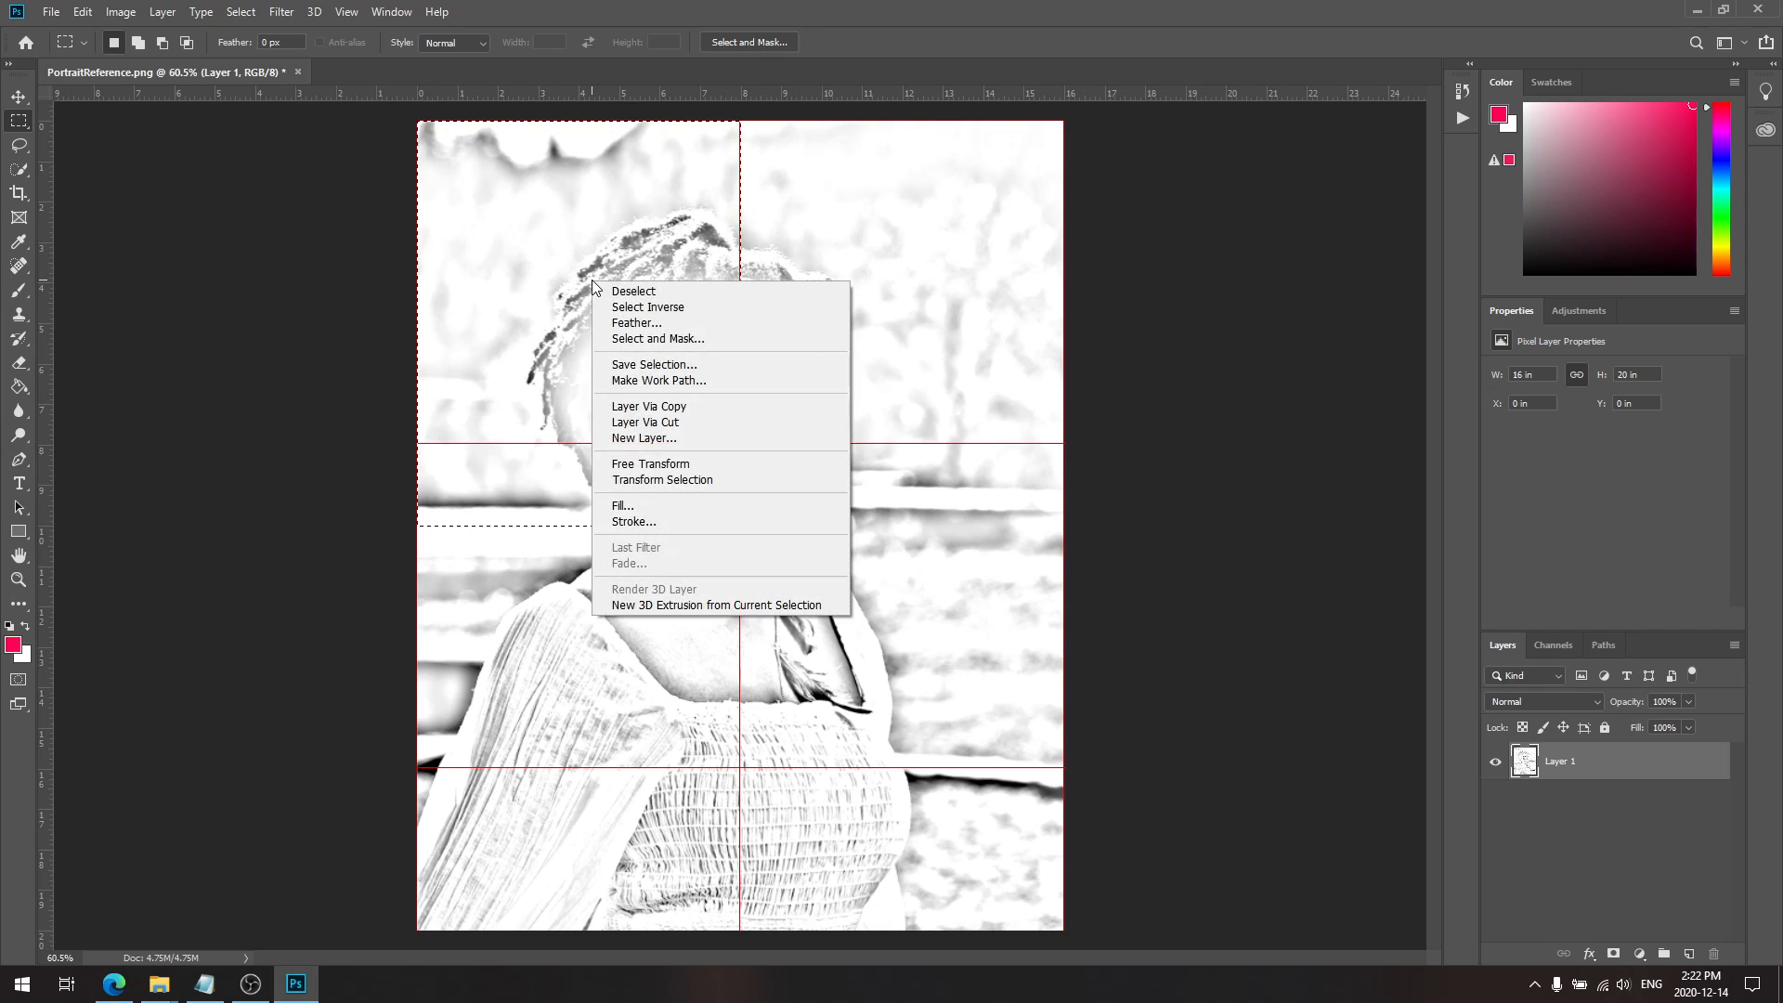
pyautogui.click(672, 406)
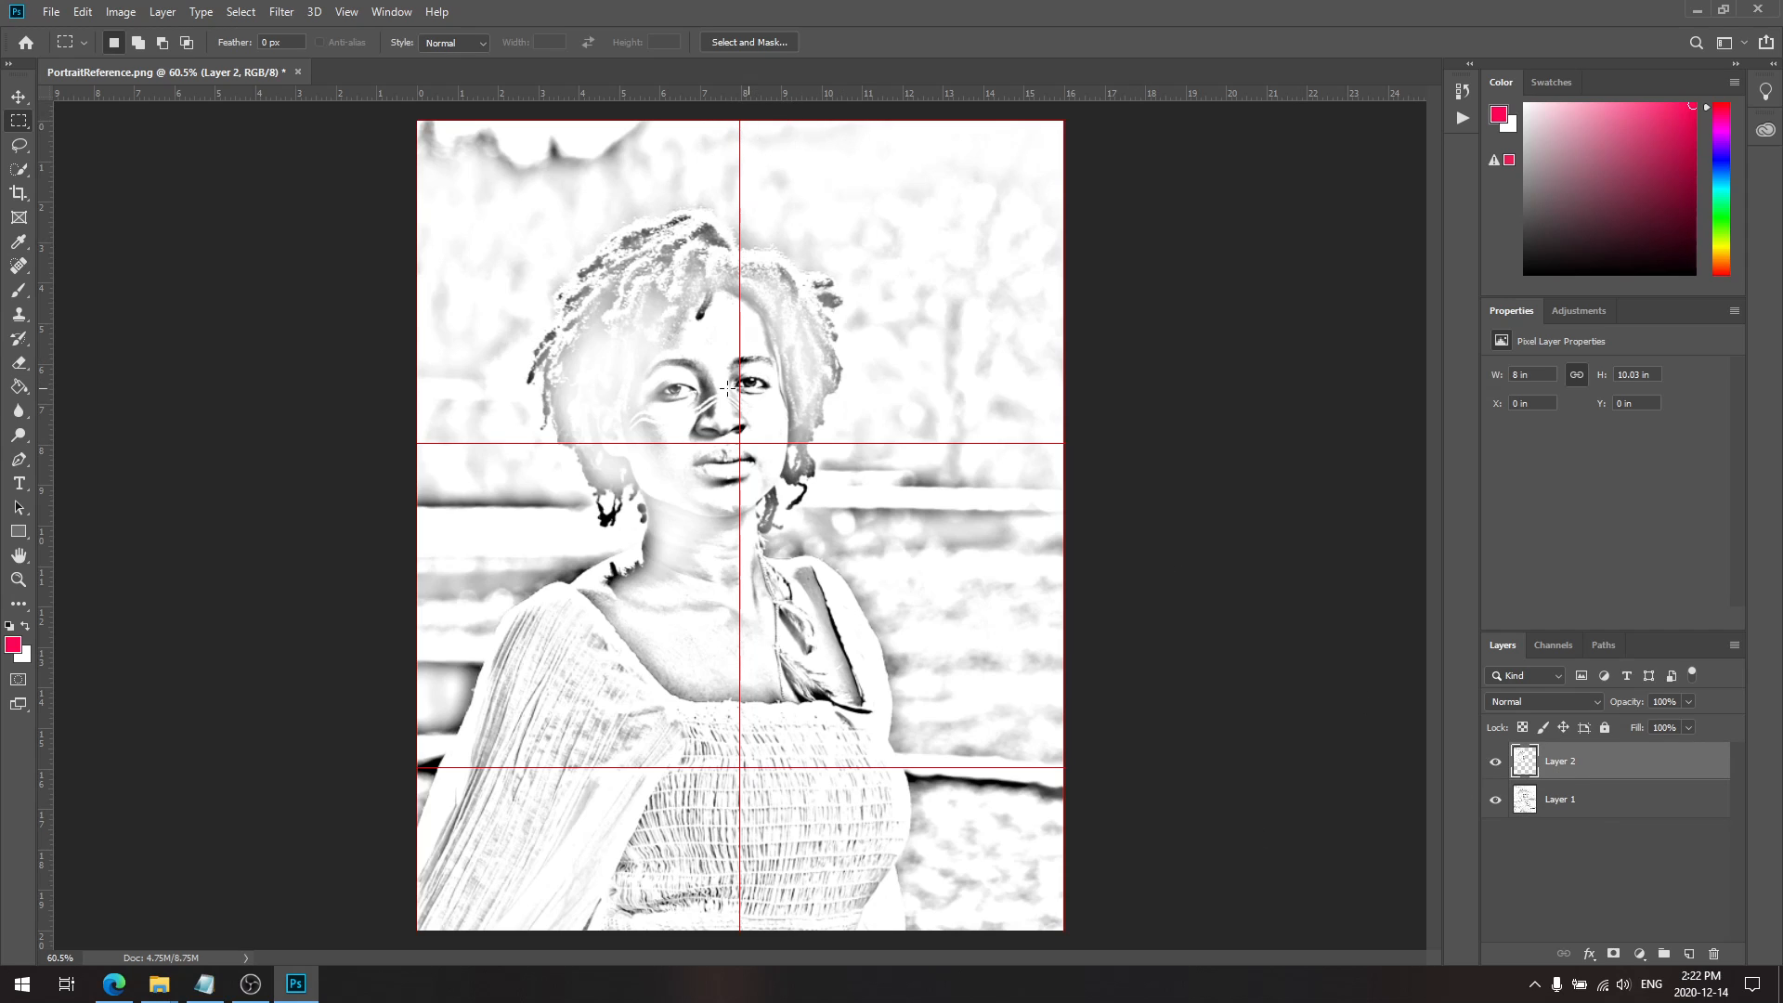
pyautogui.click(1494, 799)
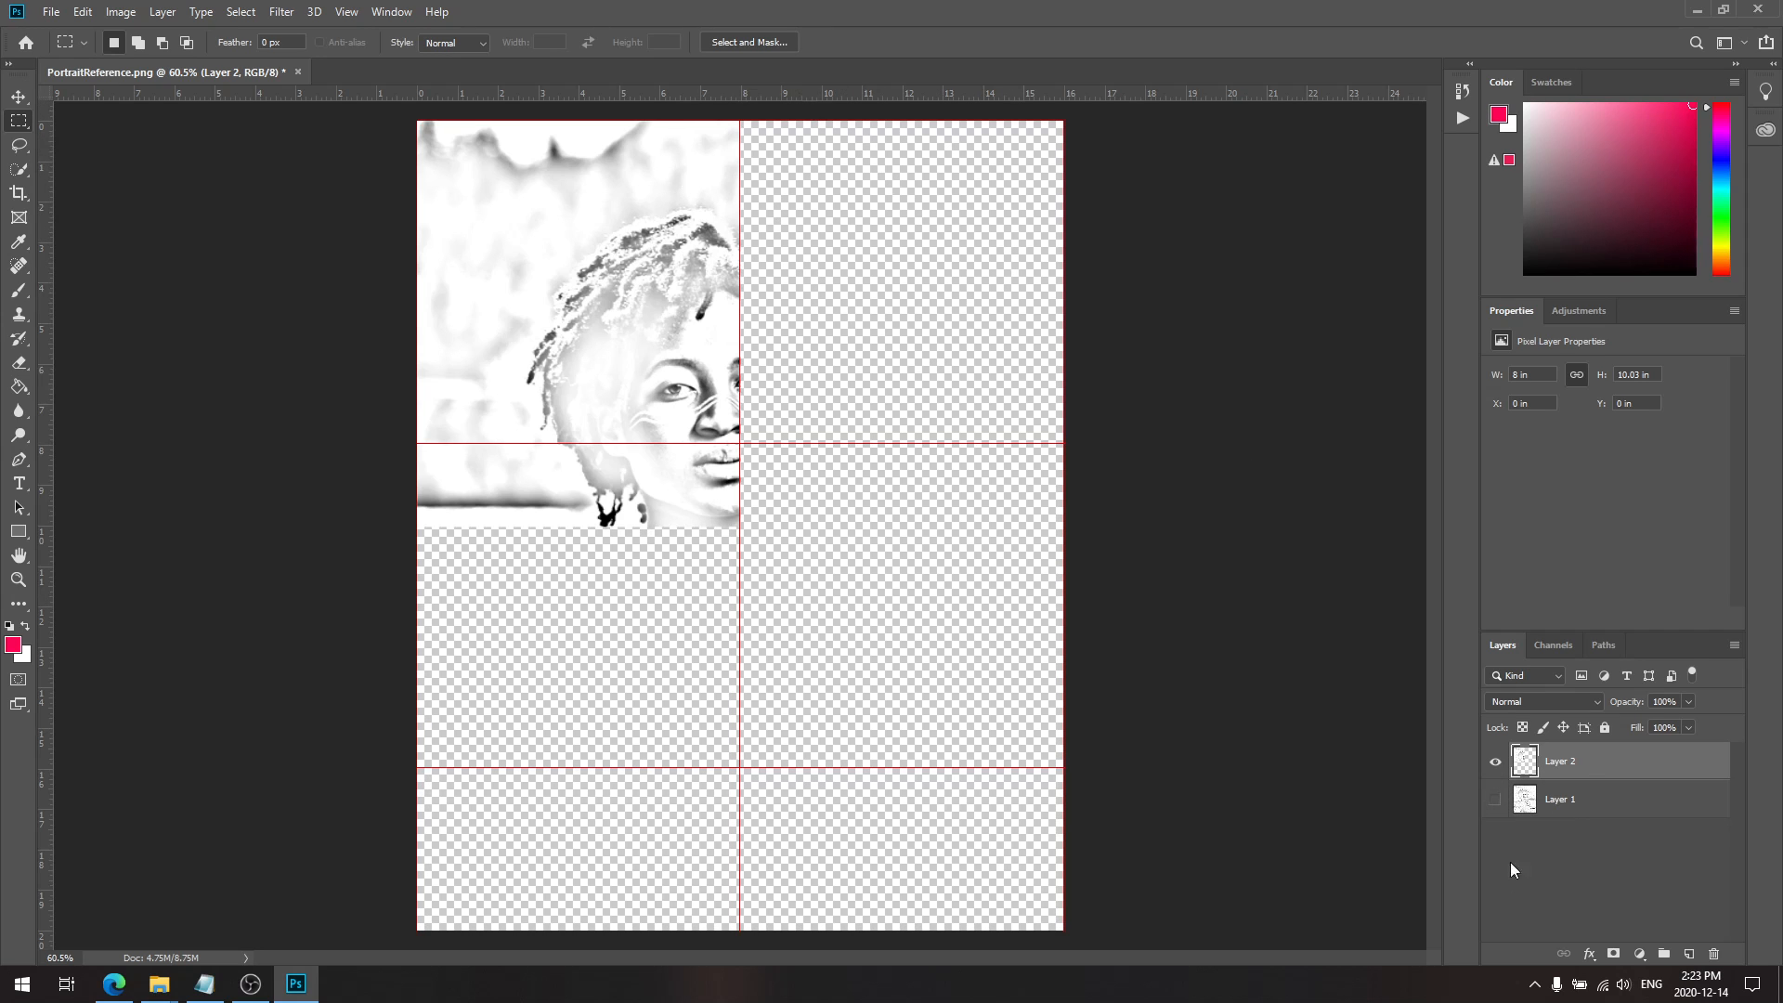
pyautogui.click(1495, 799)
# Step: Copy the upper-right quarter of Layer 1, about 8 by 10 in, to a new layer
pyautogui.click(1569, 804)
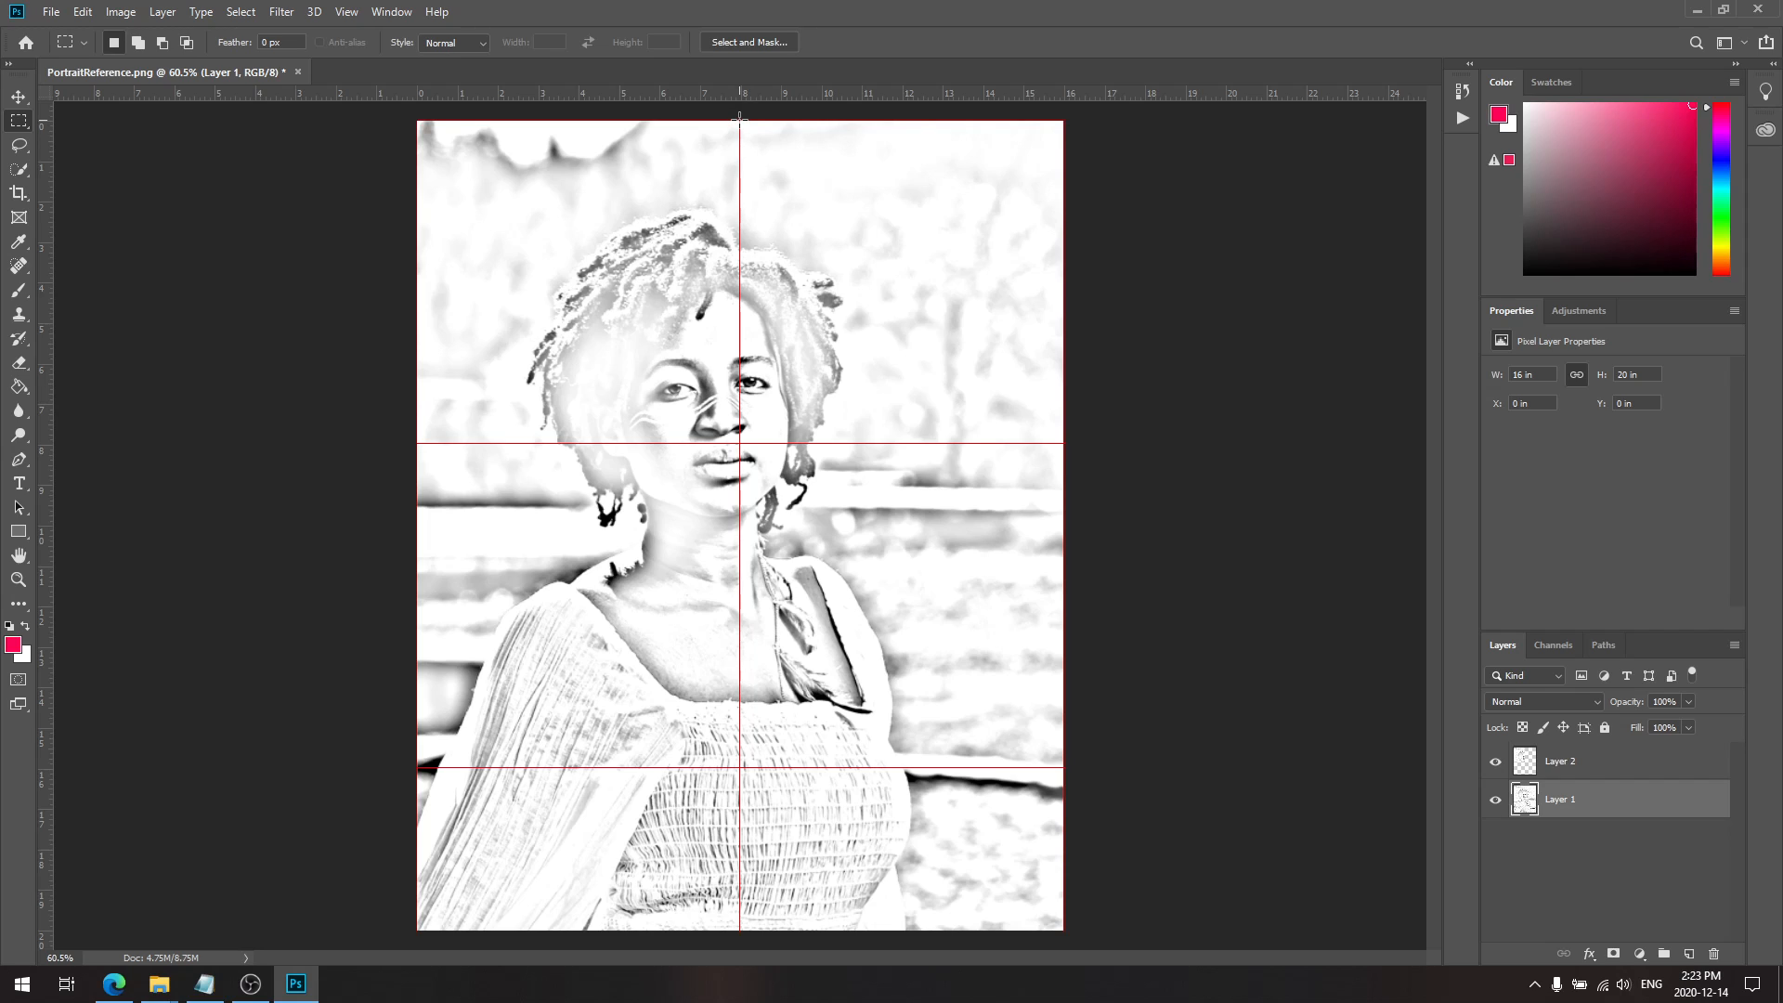
pyautogui.moveTo(740, 120); pyautogui.dragTo(1137, 525)
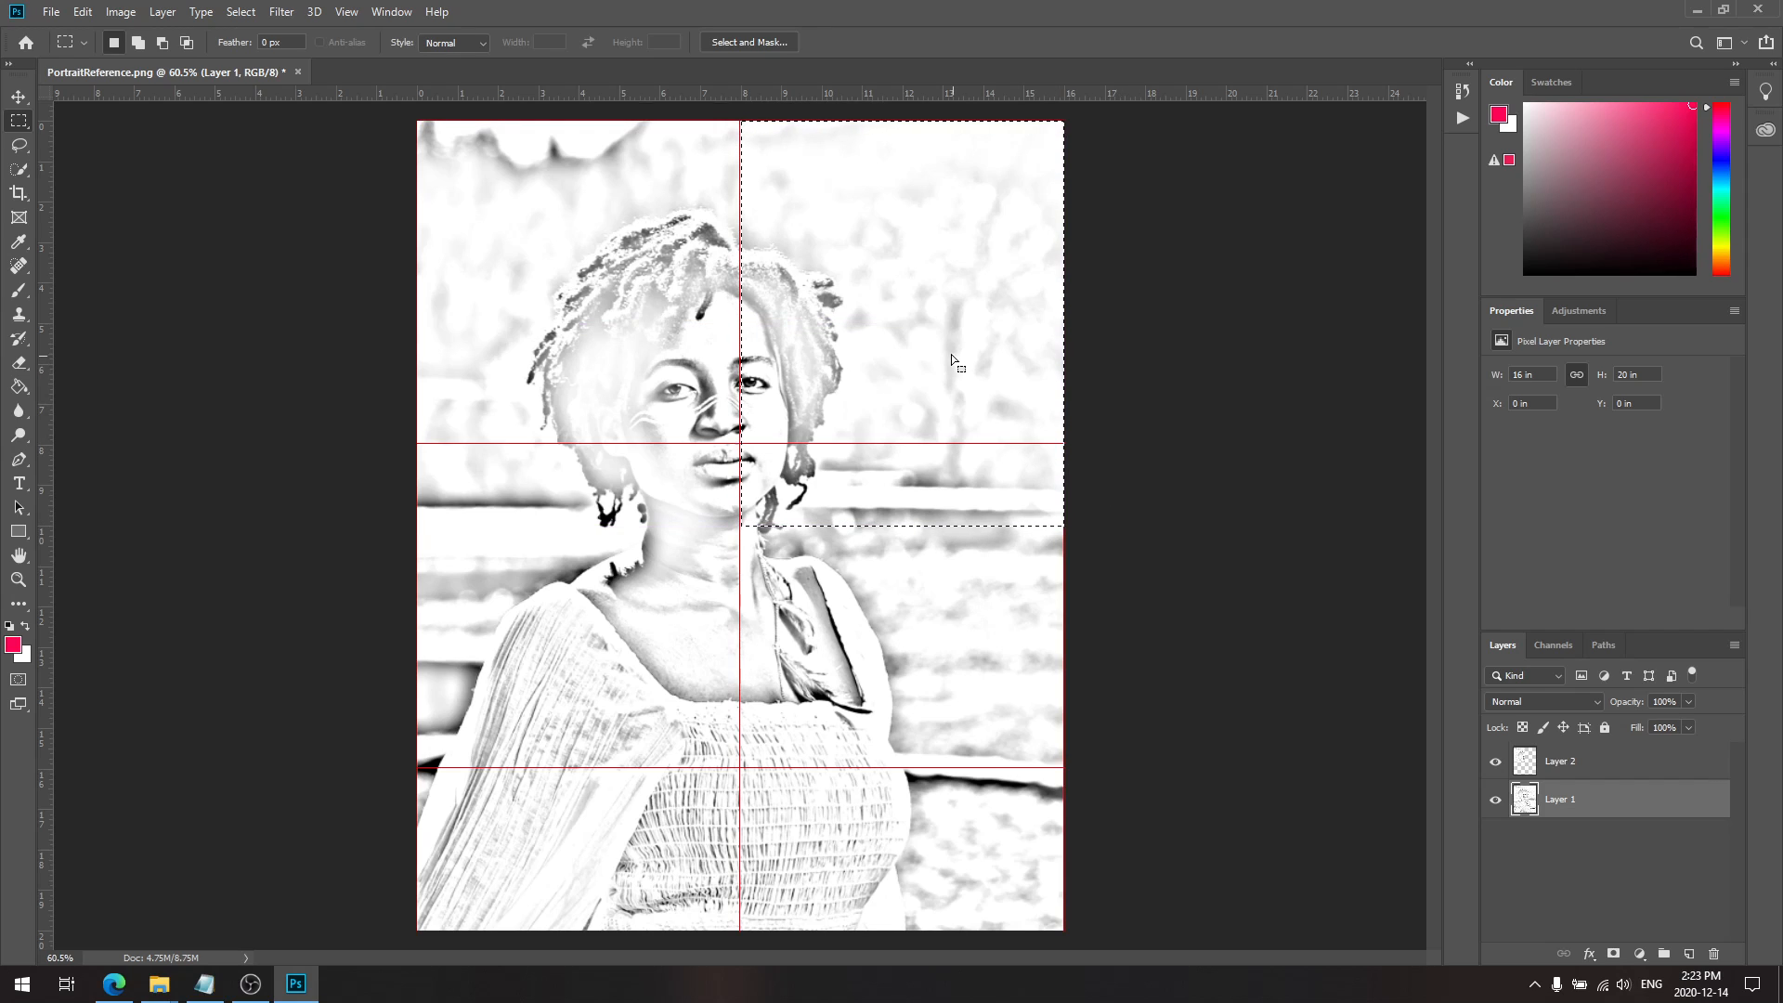
pyautogui.rightClick(936, 333)
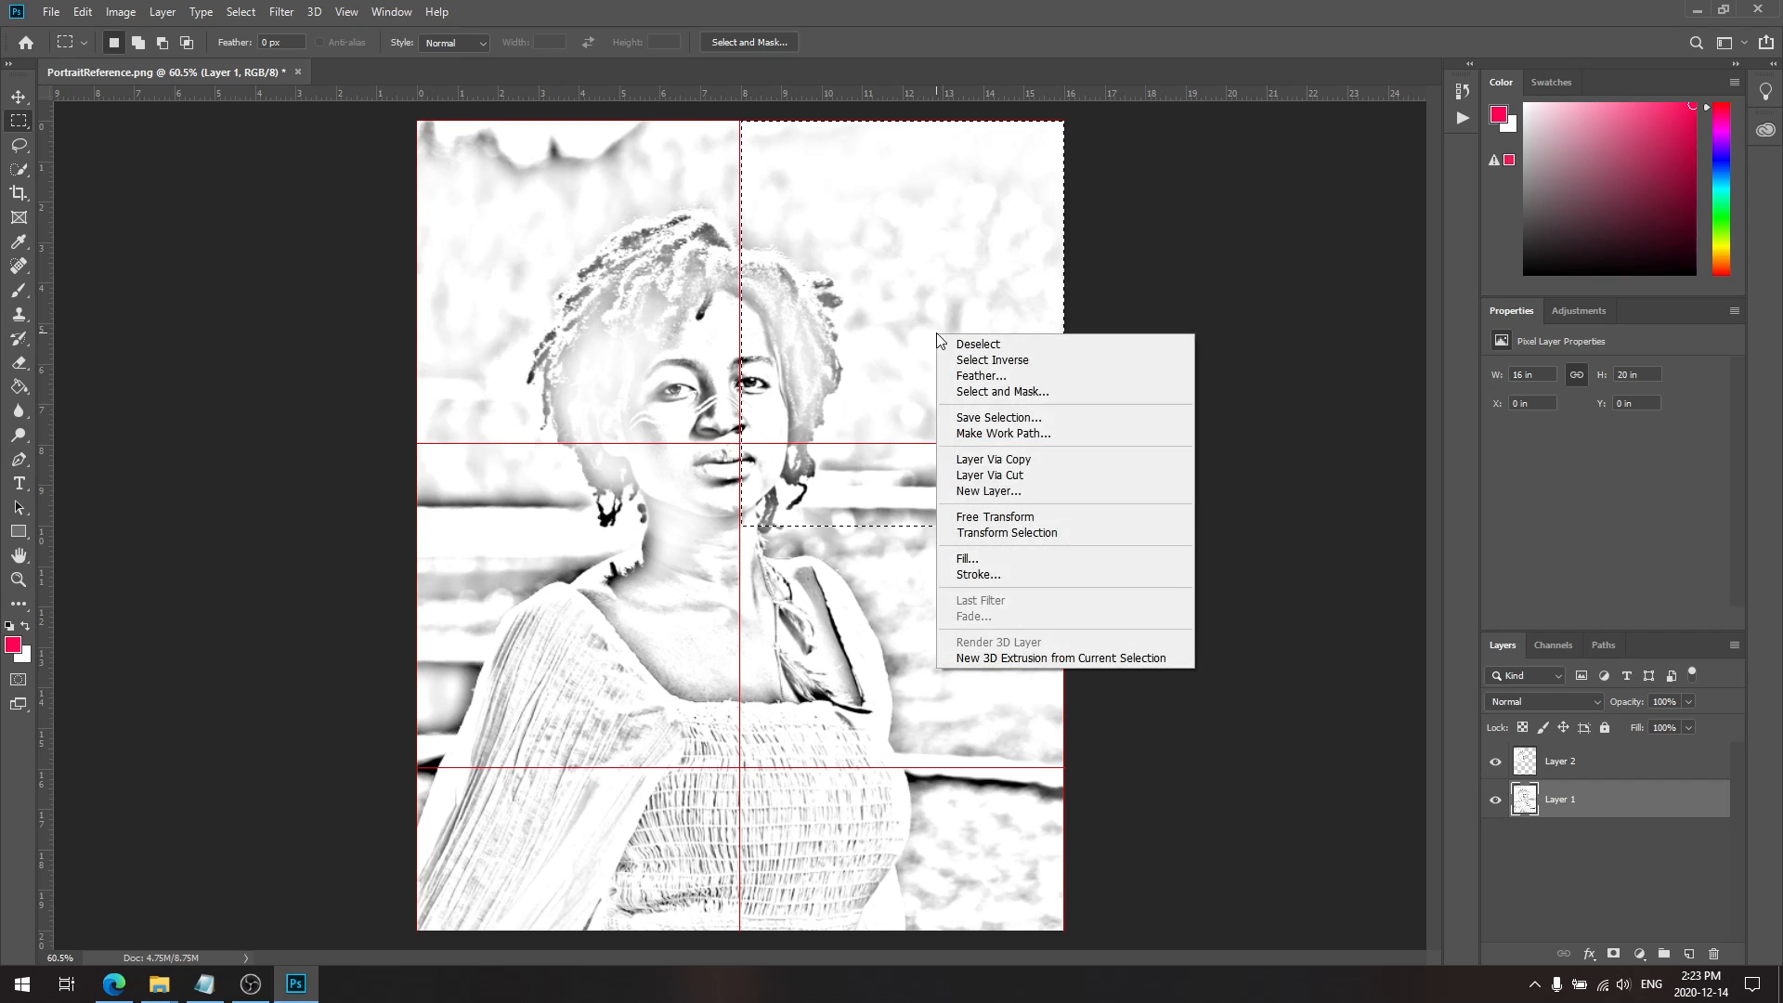
pyautogui.click(1021, 466)
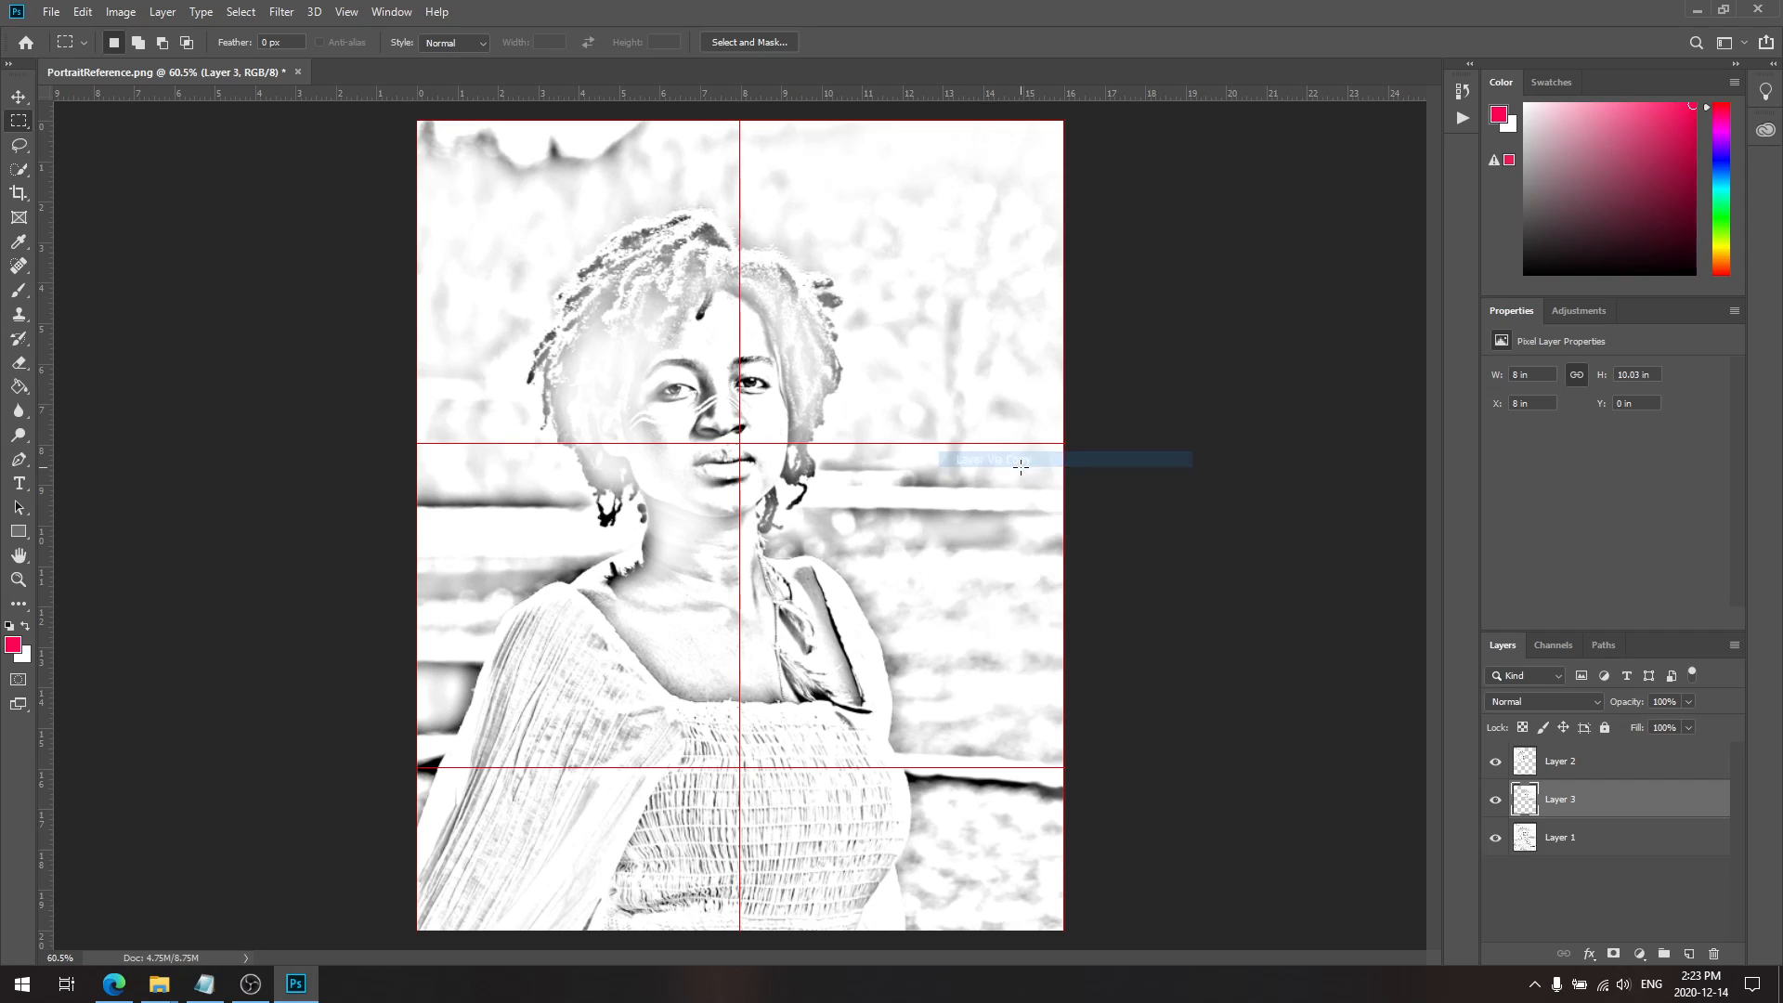
# Step: Copy the lower-left quarter of Layer 1, 8 by 10 in, to a new layer
pyautogui.click(1560, 840)
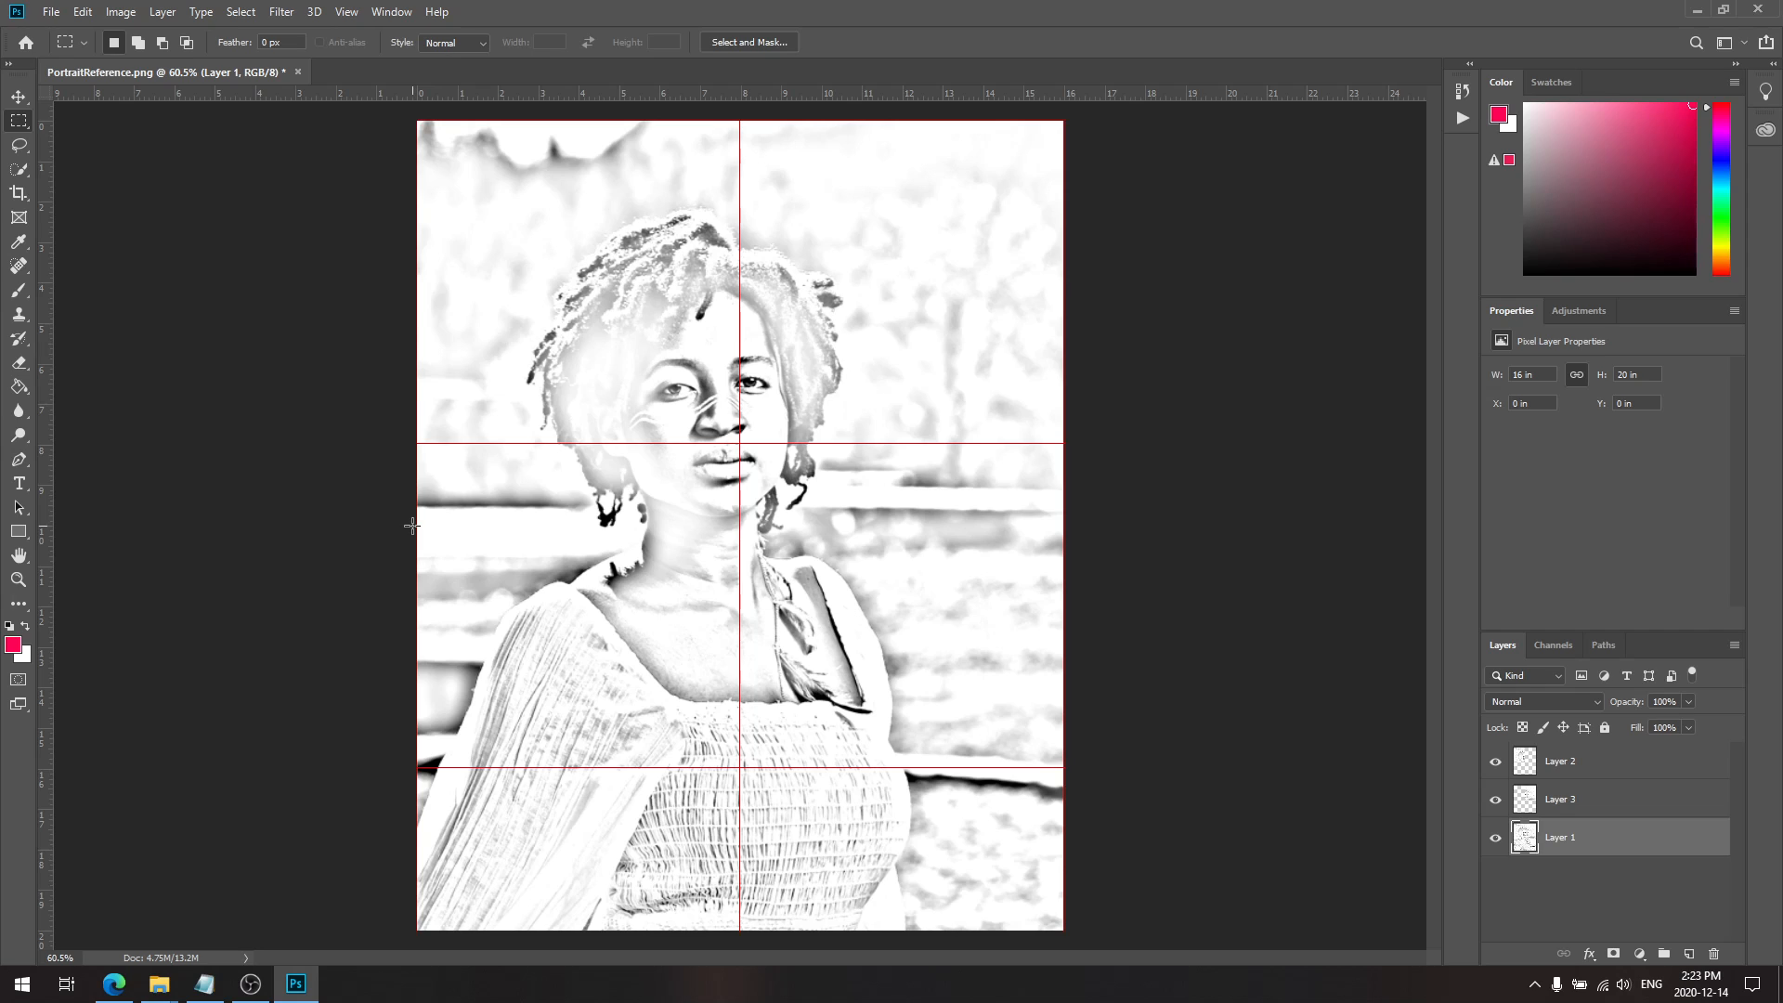
pyautogui.moveTo(411, 525); pyautogui.dragTo(745, 931)
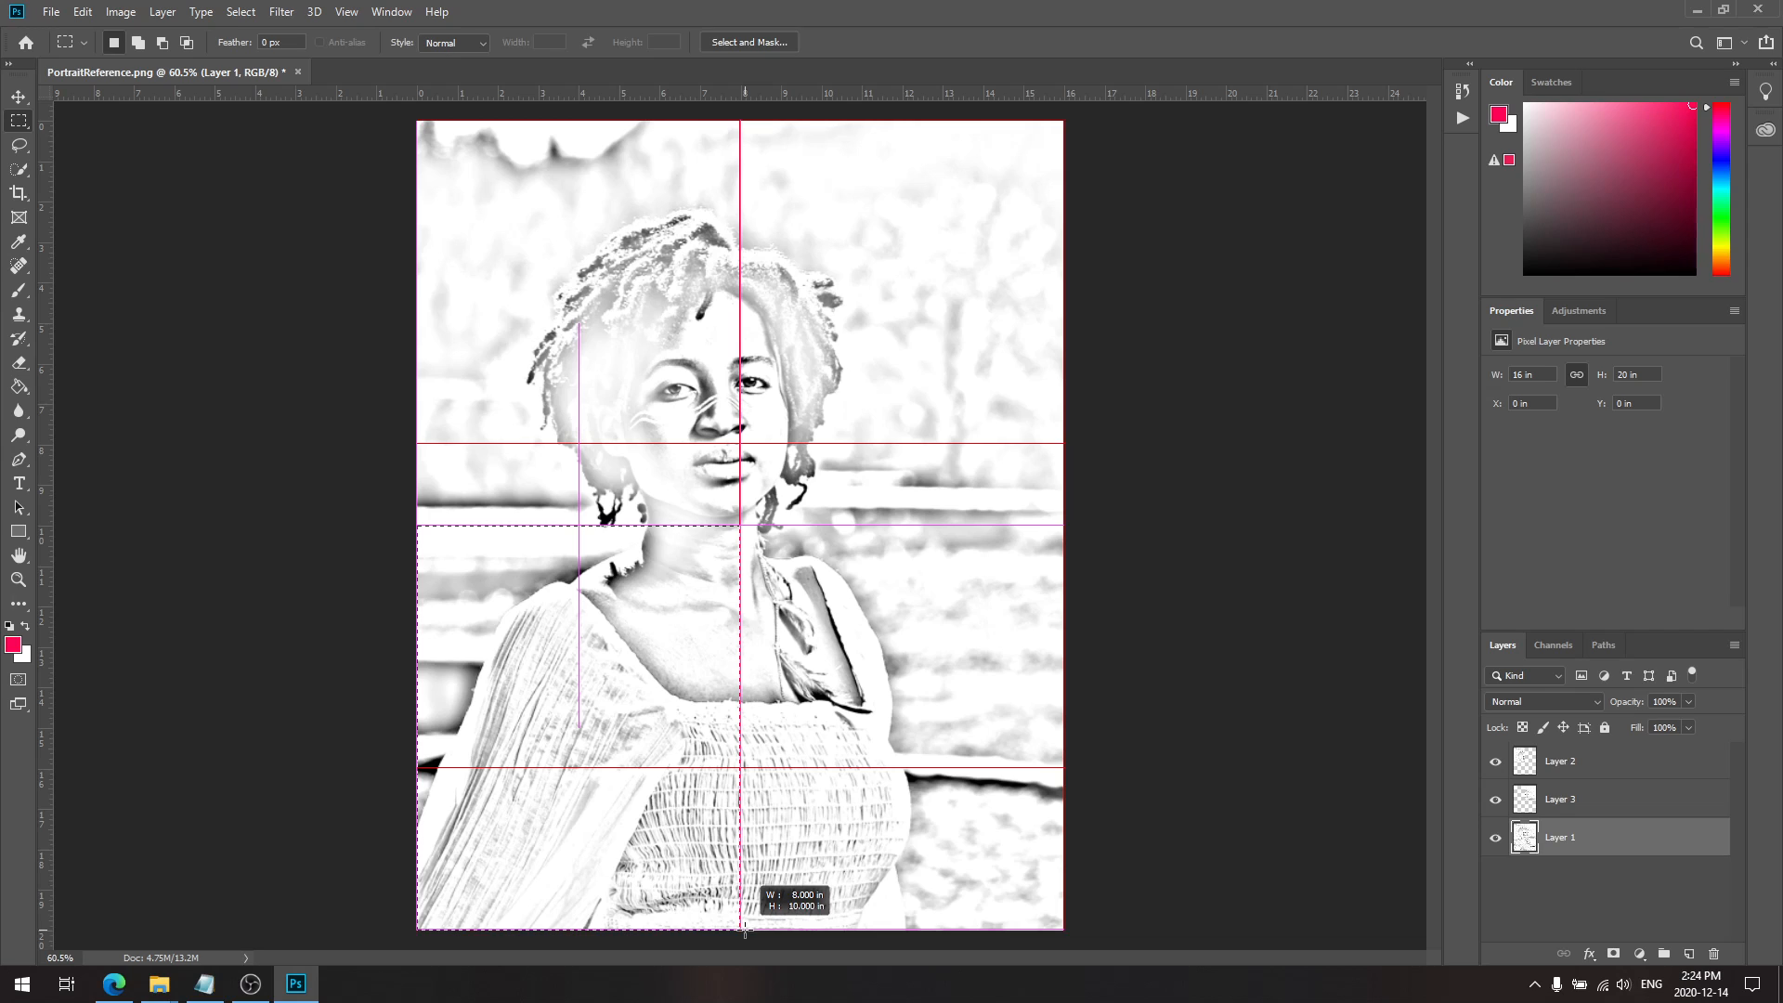
pyautogui.moveTo(745, 928); pyautogui.dragTo(740, 928)
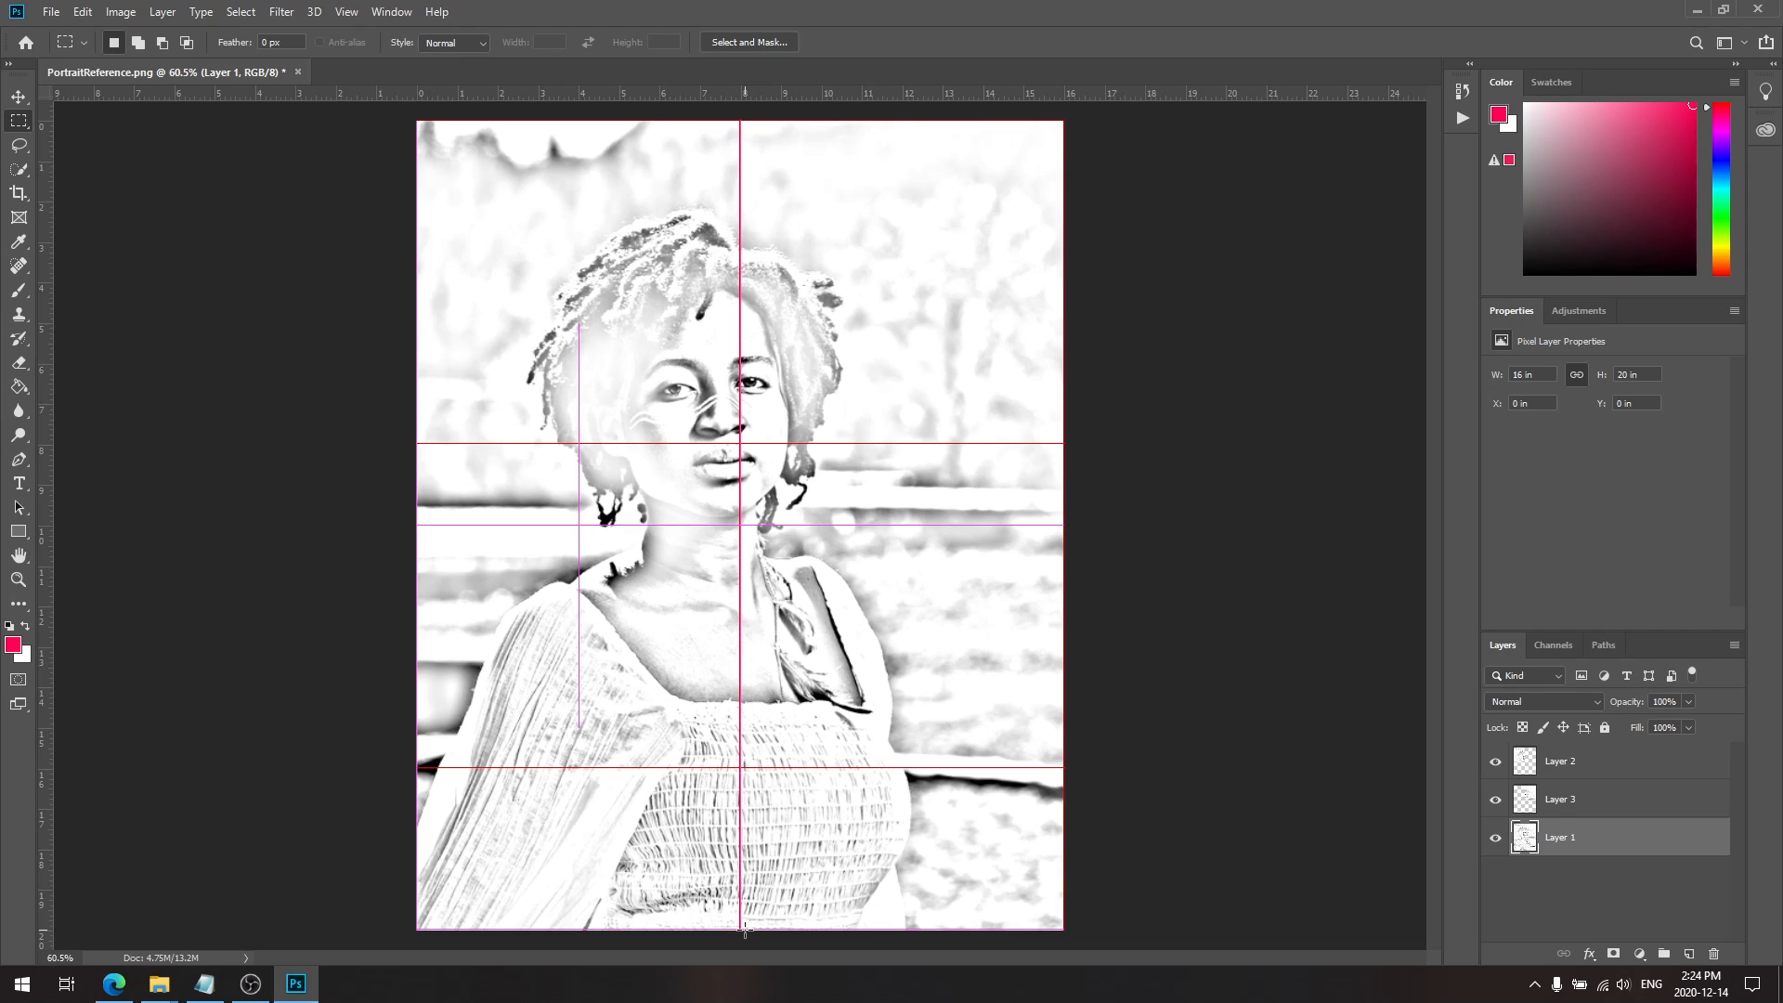
pyautogui.rightClick(613, 778)
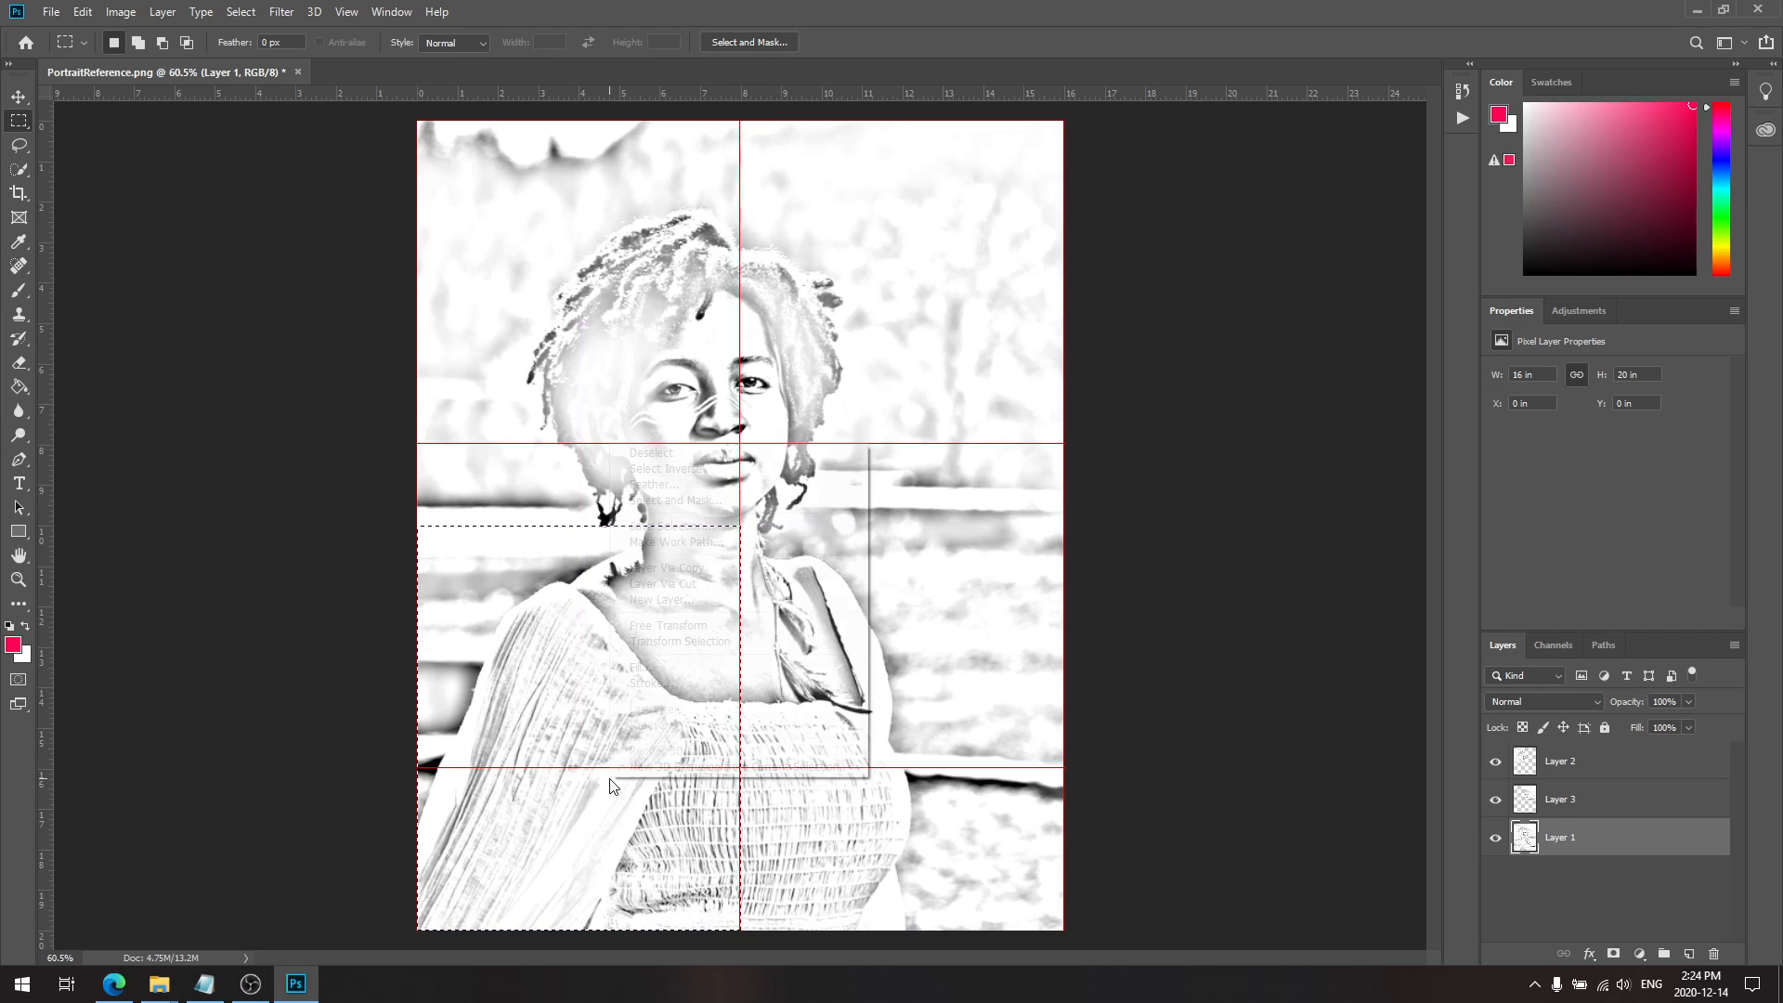
pyautogui.click(687, 565)
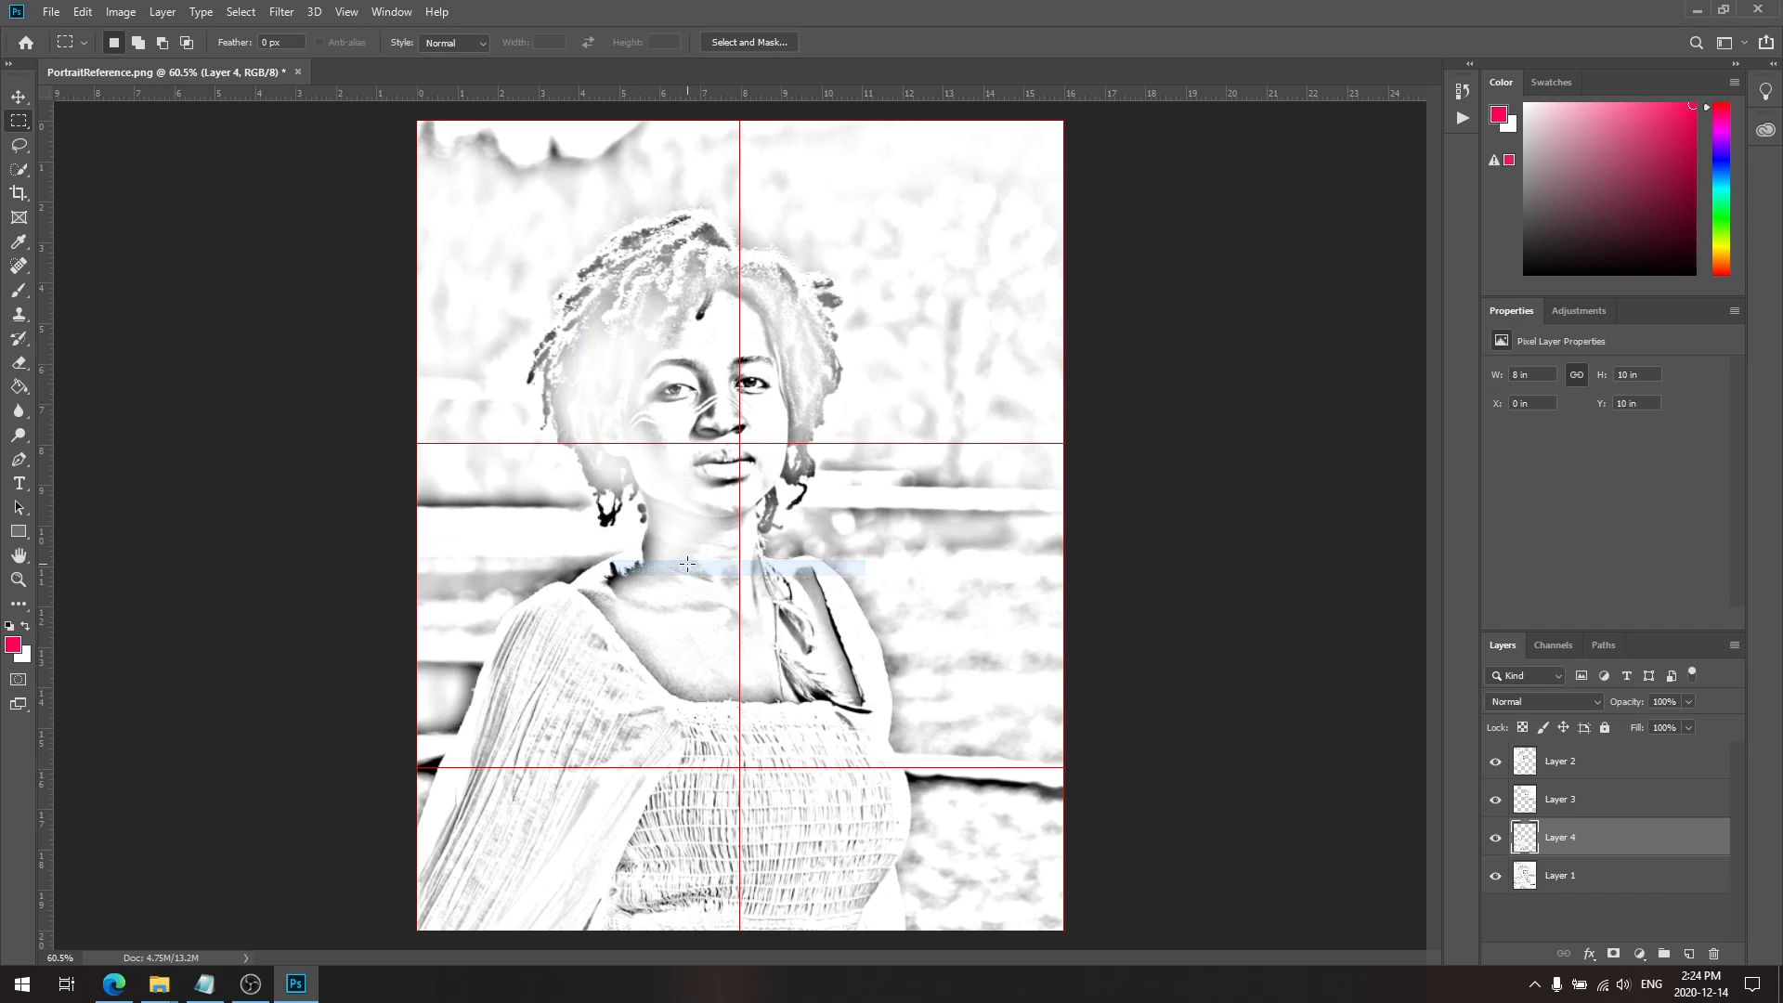
# Step: Copy the lower-right quarter of Layer 1, about 8 by 10 in, to a new layer after checking the selection's corner alignment
pyautogui.click(1563, 880)
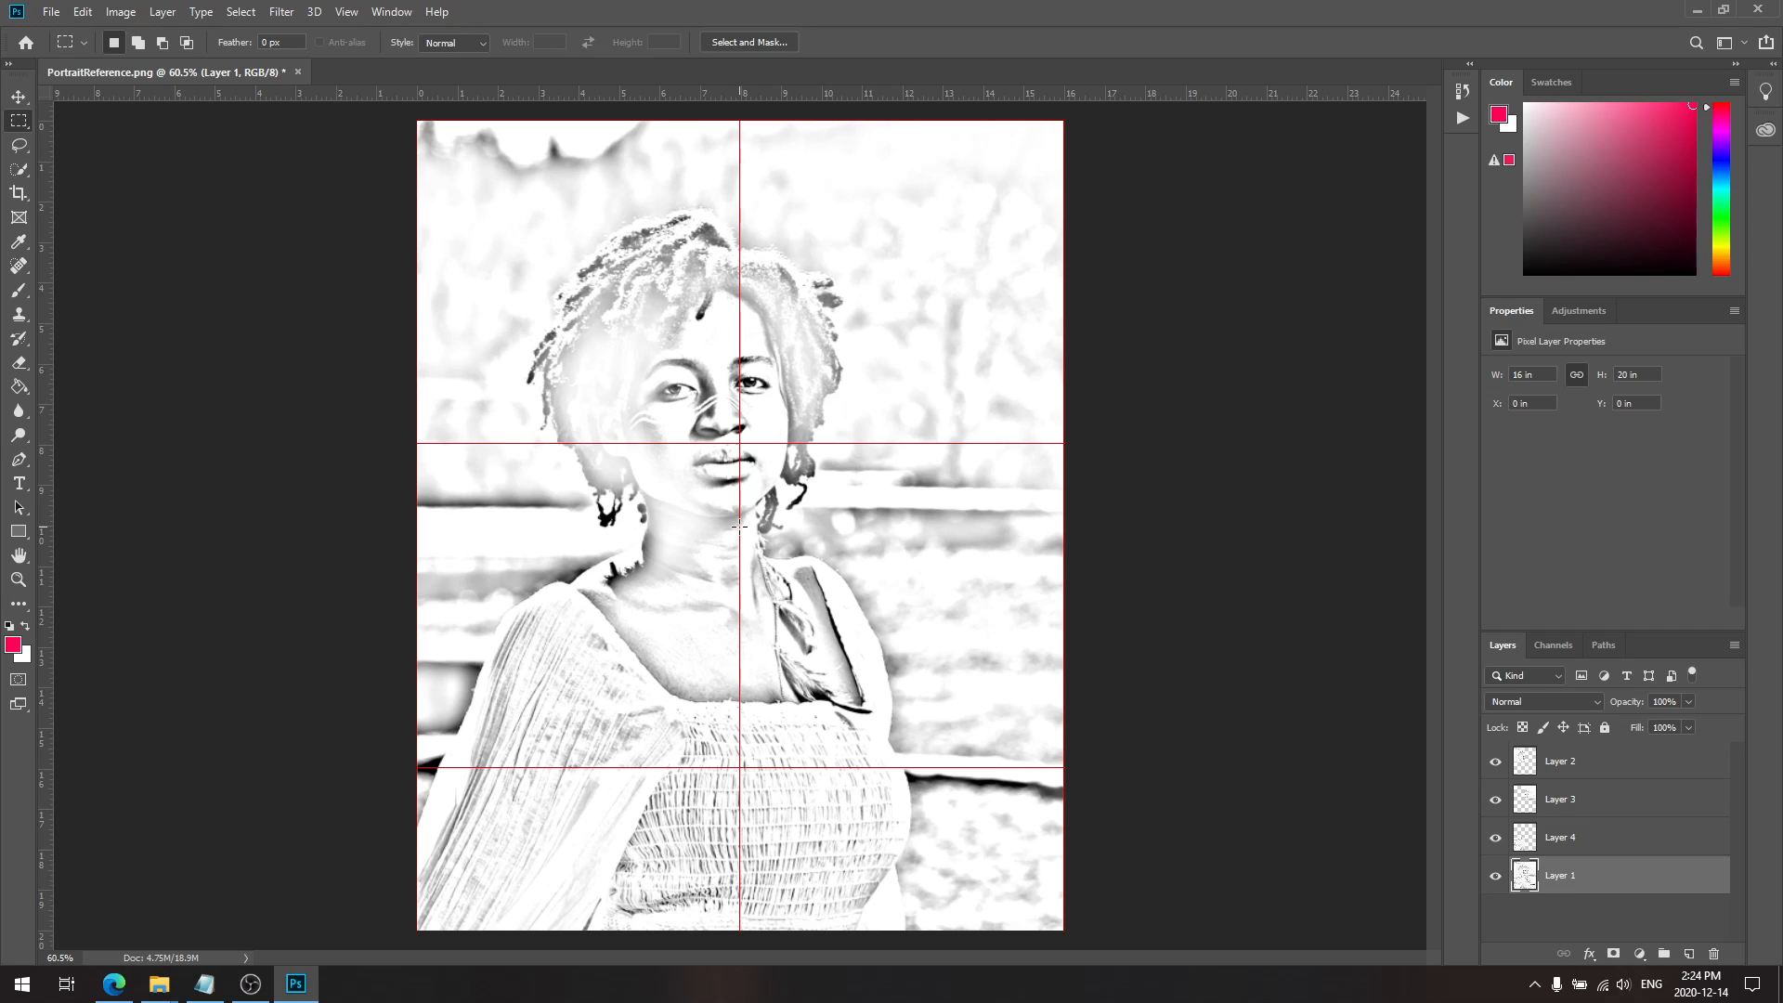
pyautogui.moveTo(739, 525); pyautogui.dragTo(990, 576)
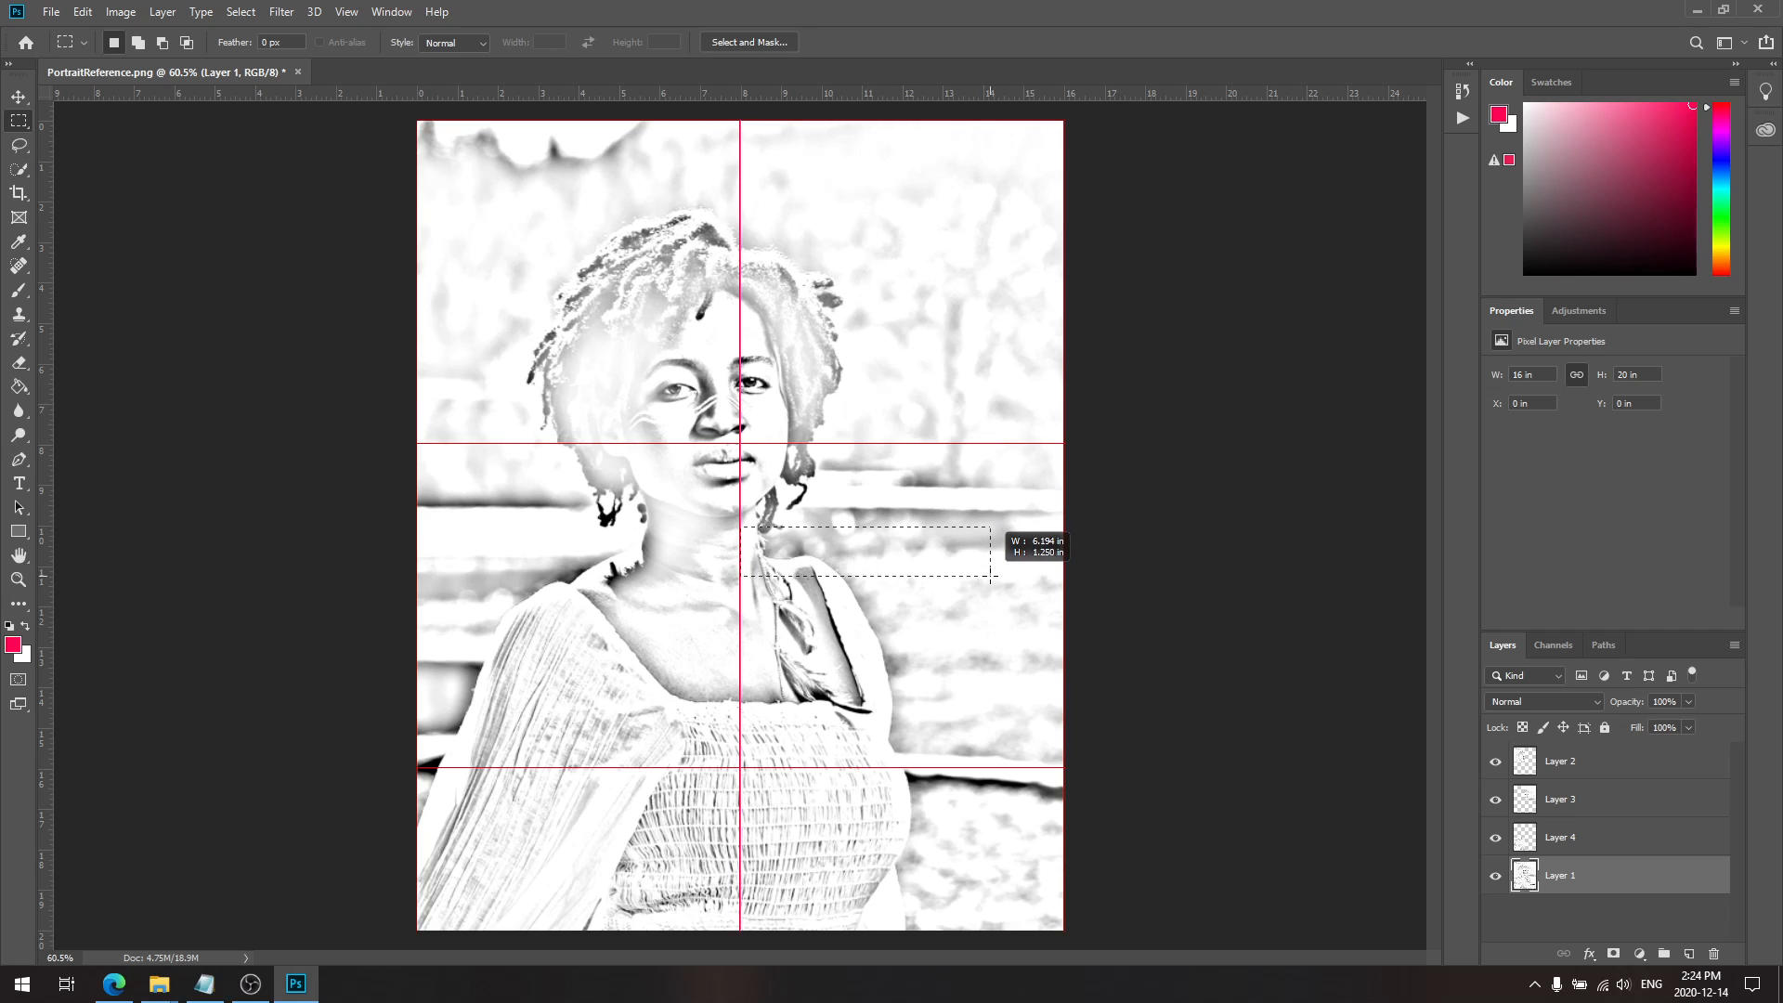
pyautogui.moveTo(989, 575); pyautogui.dragTo(1219, 939)
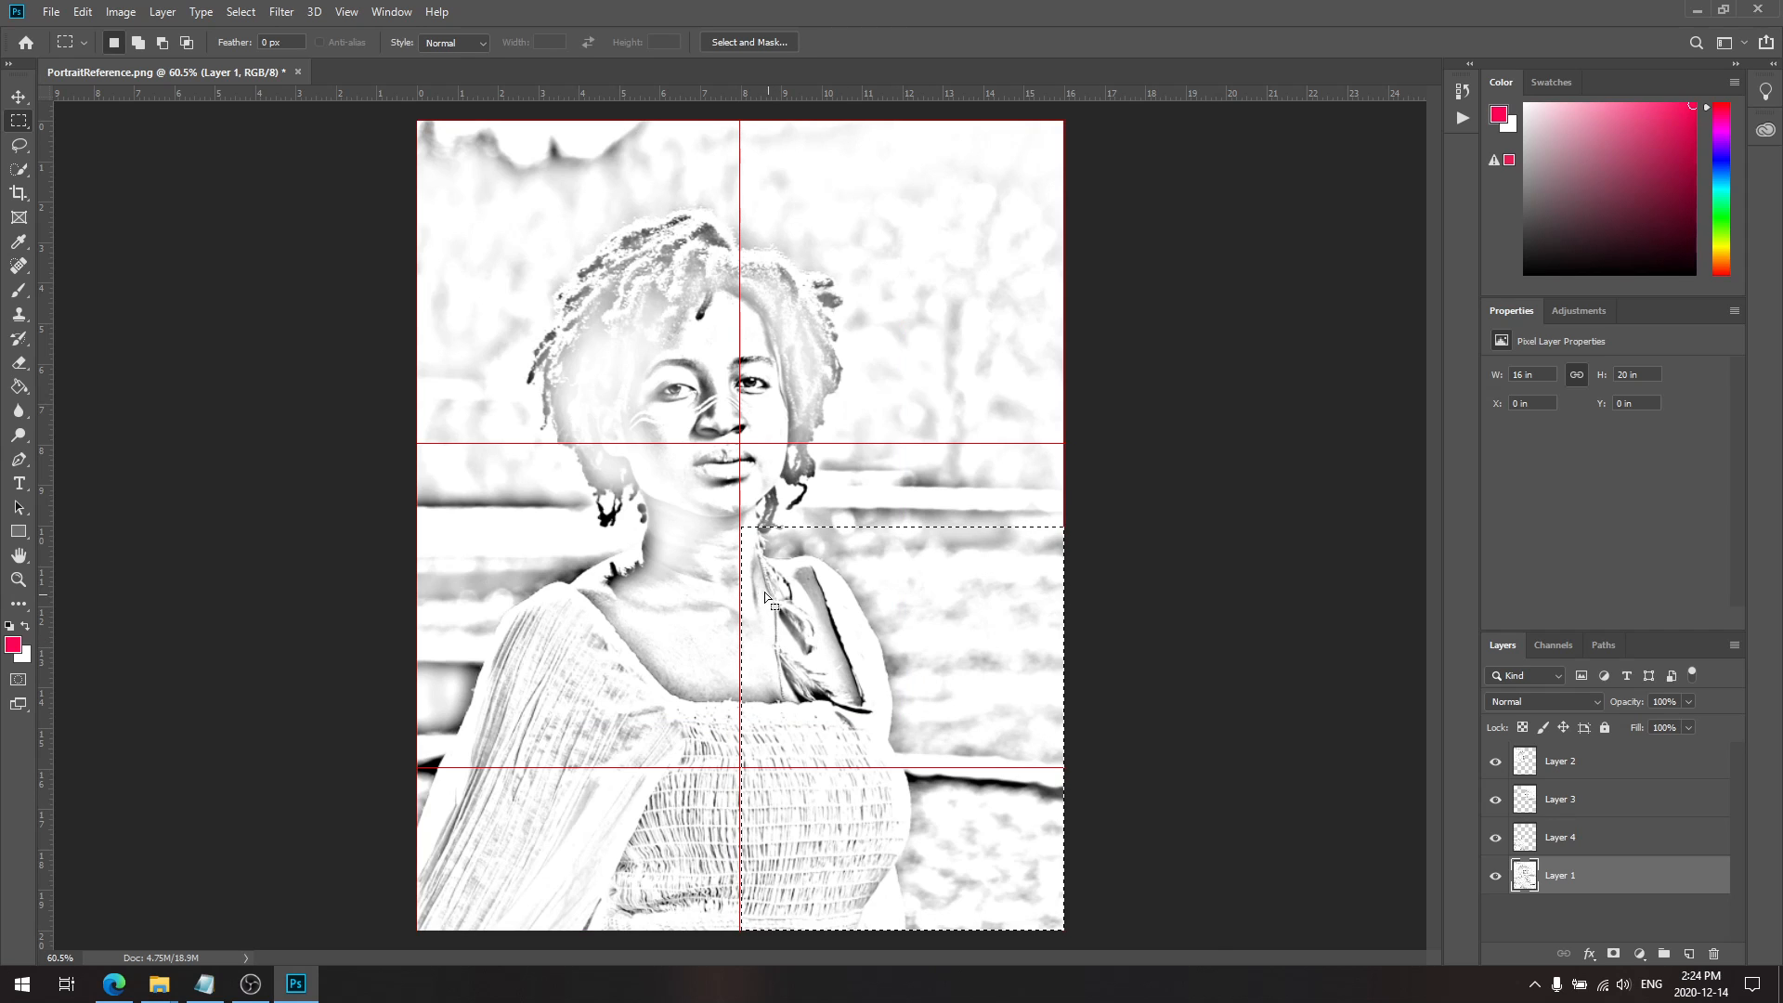
pyautogui.scroll(5, 747, 594)
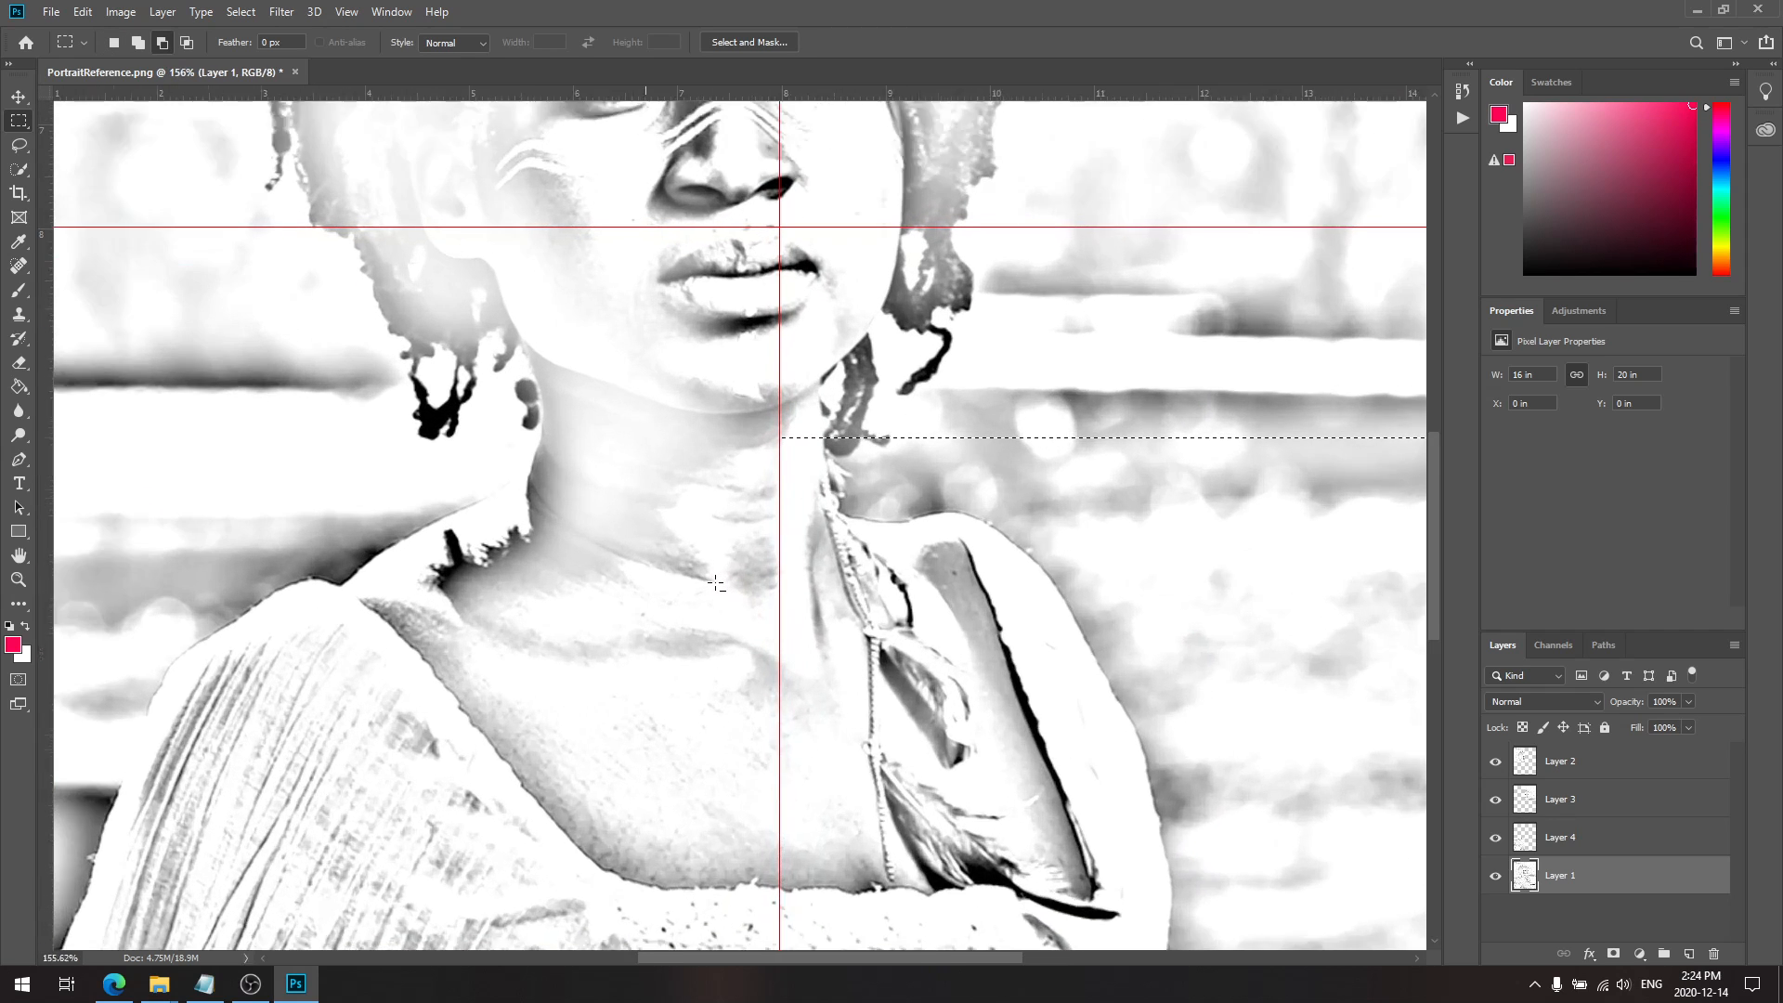
pyautogui.scroll(8, 768, 535)
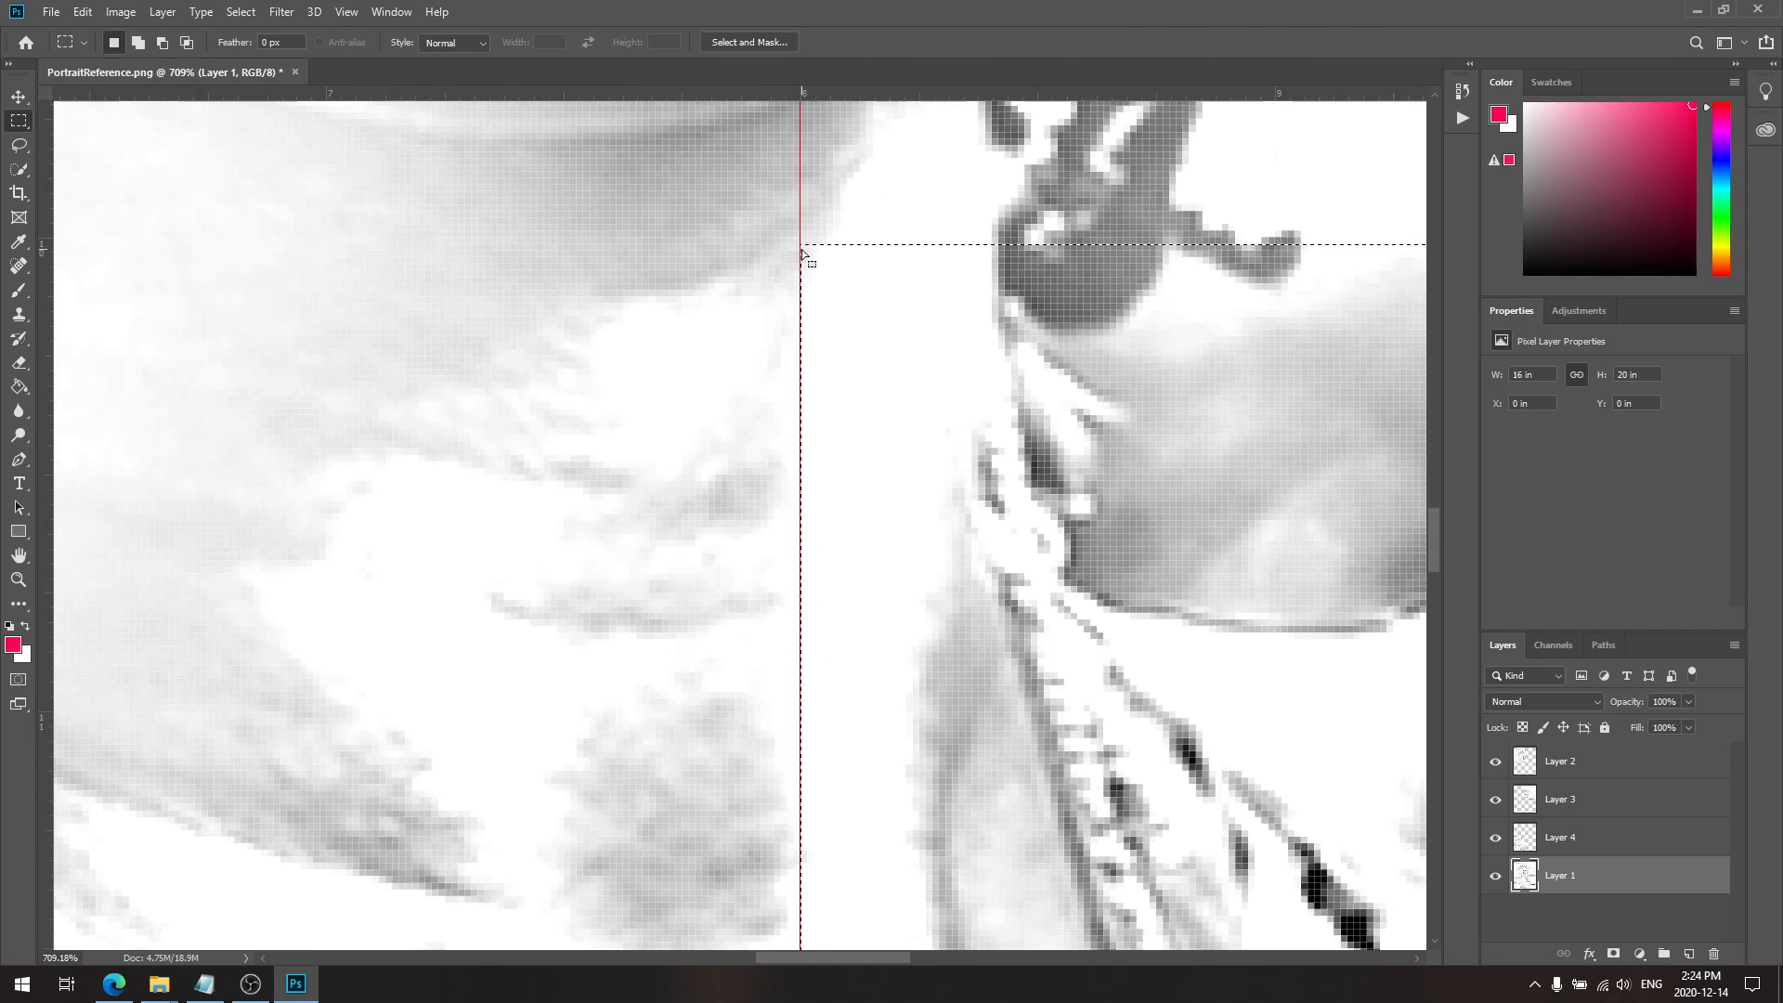
pyautogui.scroll(-8, 817, 445)
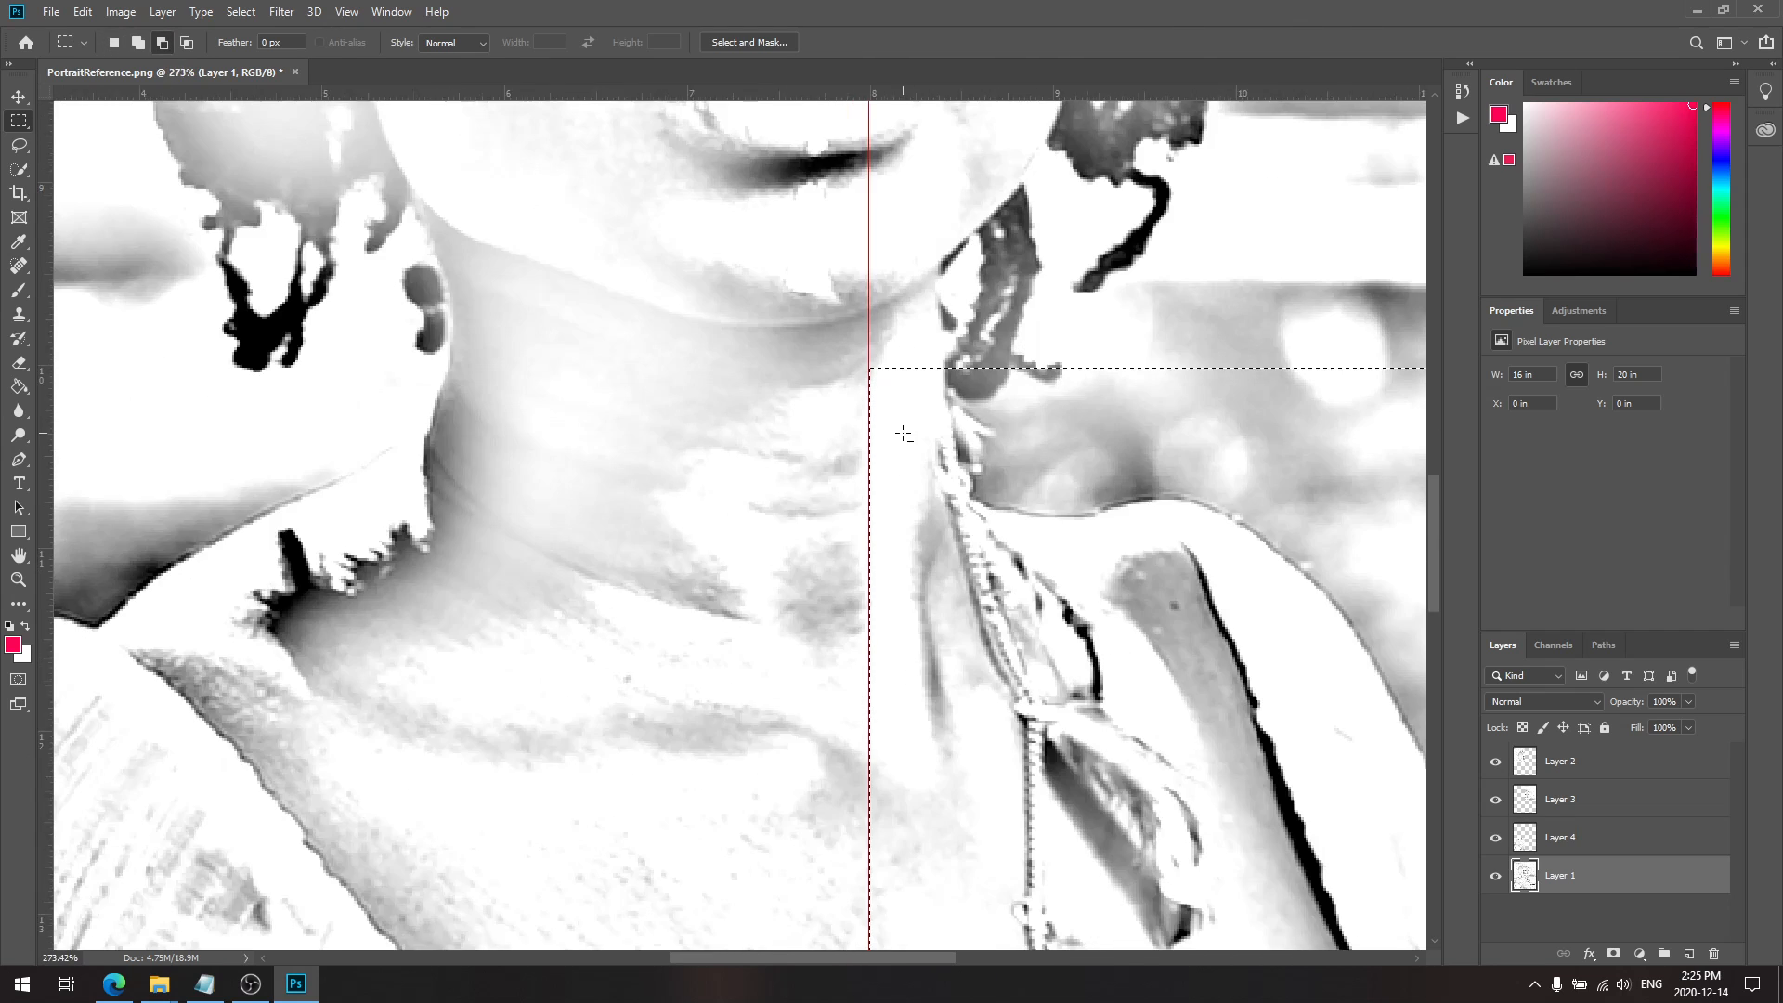
pyautogui.scroll(-3, 902, 429)
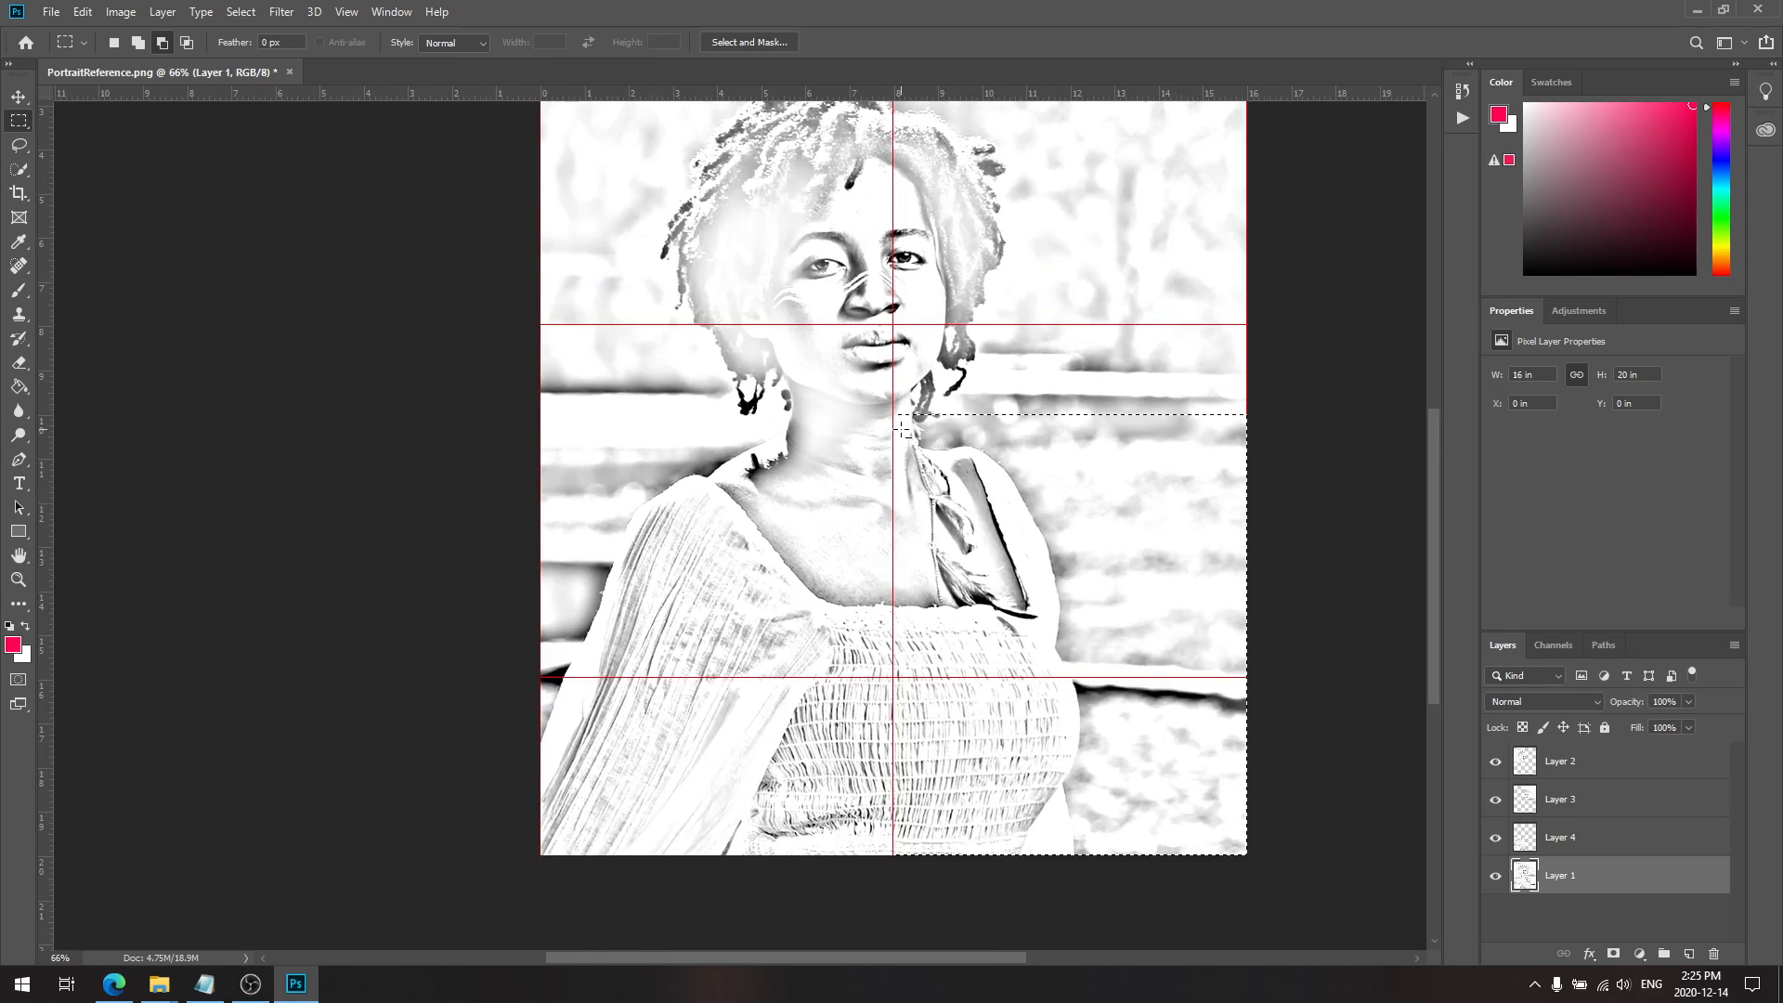
pyautogui.rightClick(1062, 554)
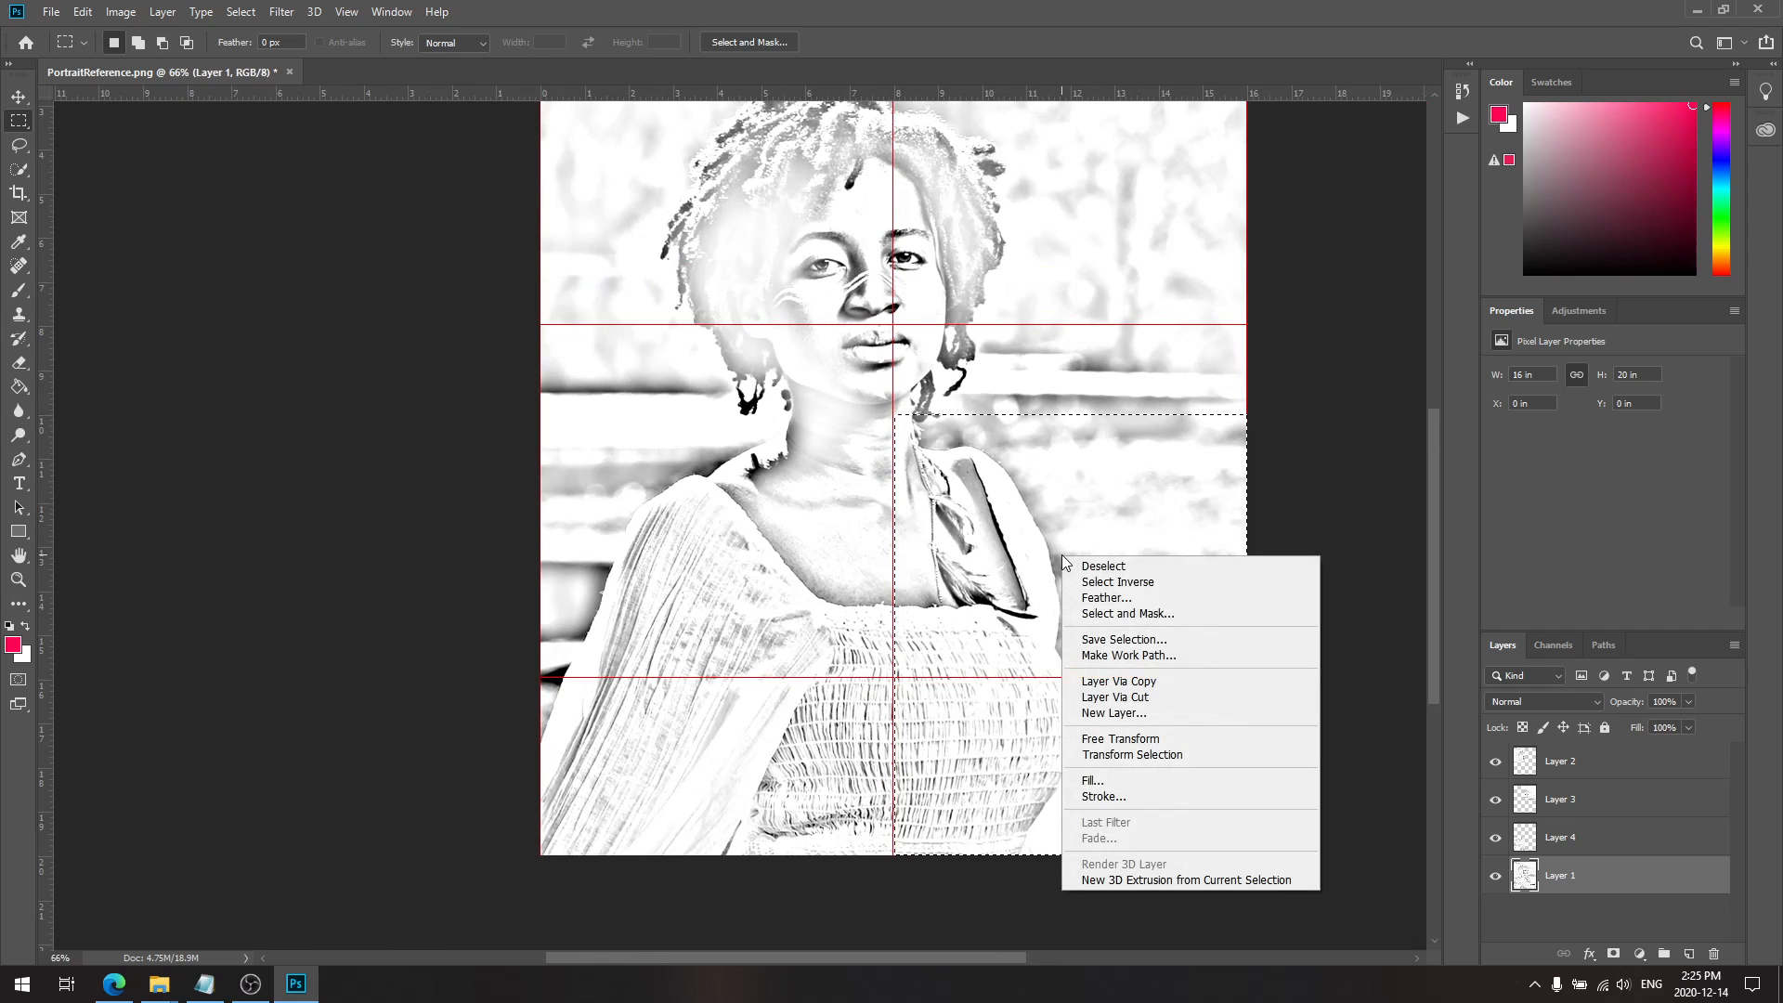
pyautogui.click(1120, 683)
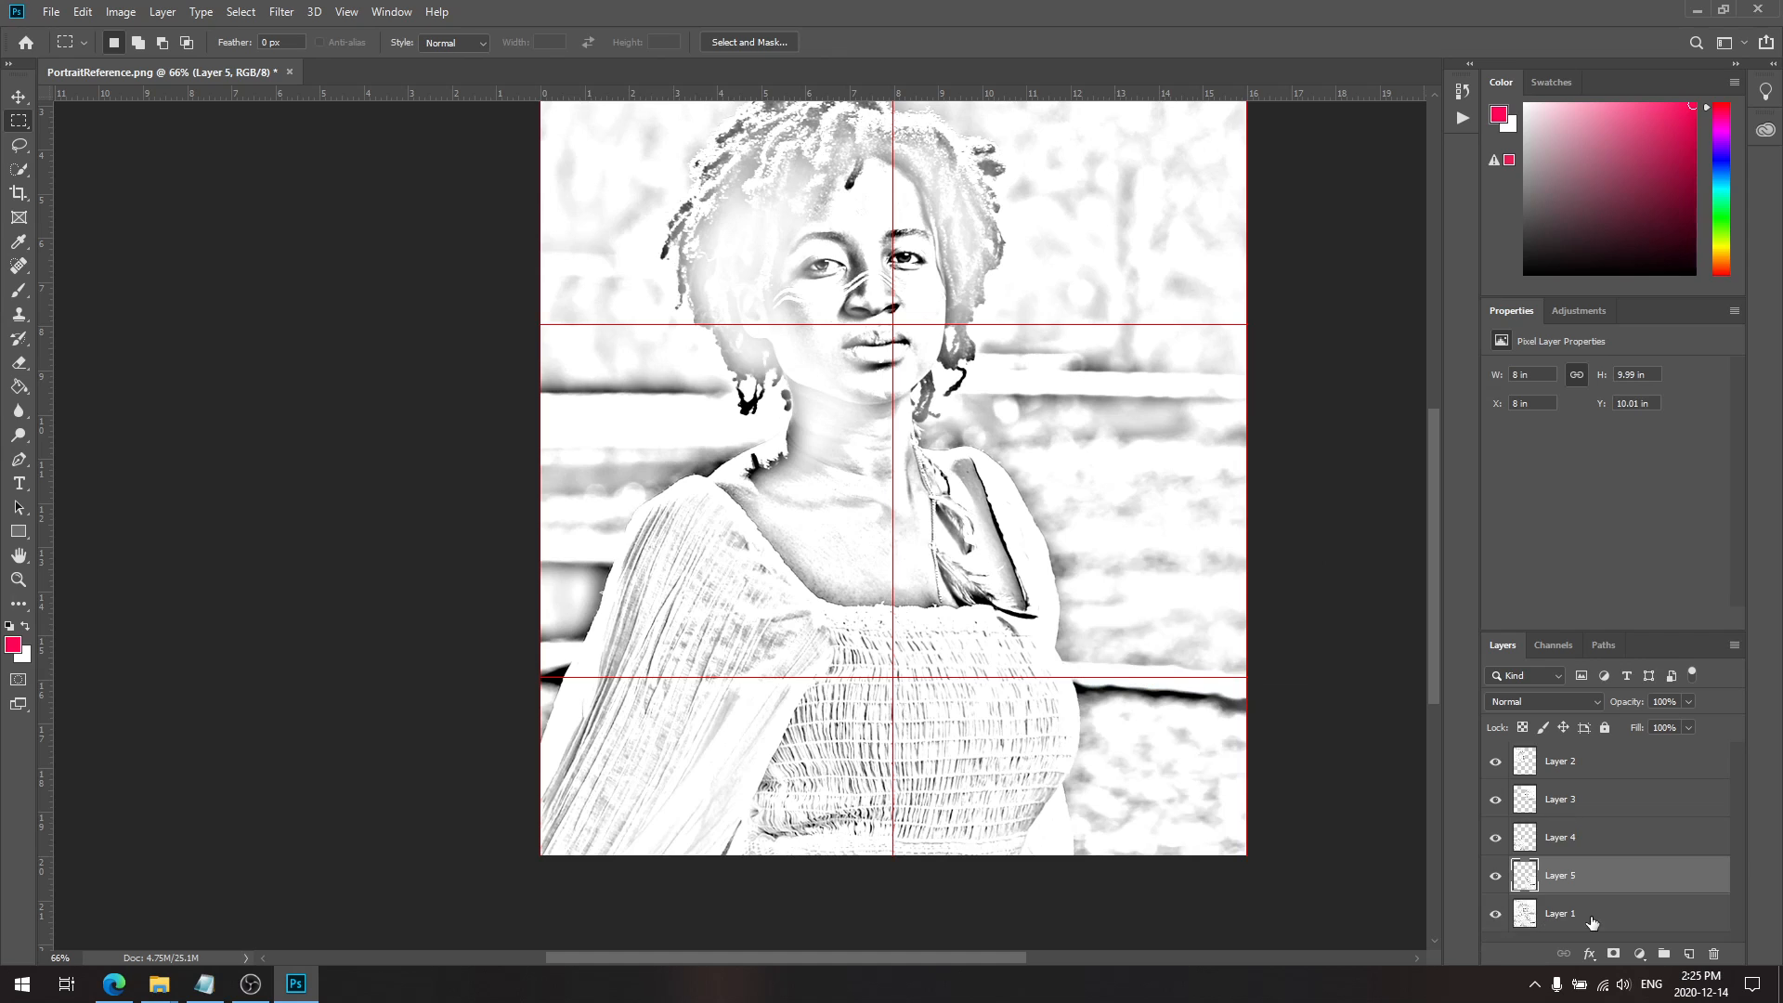
# Step: Hide Layer 1, the full portrait, leaving the four quarter layers shown
pyautogui.scroll(-2, 1365, 537)
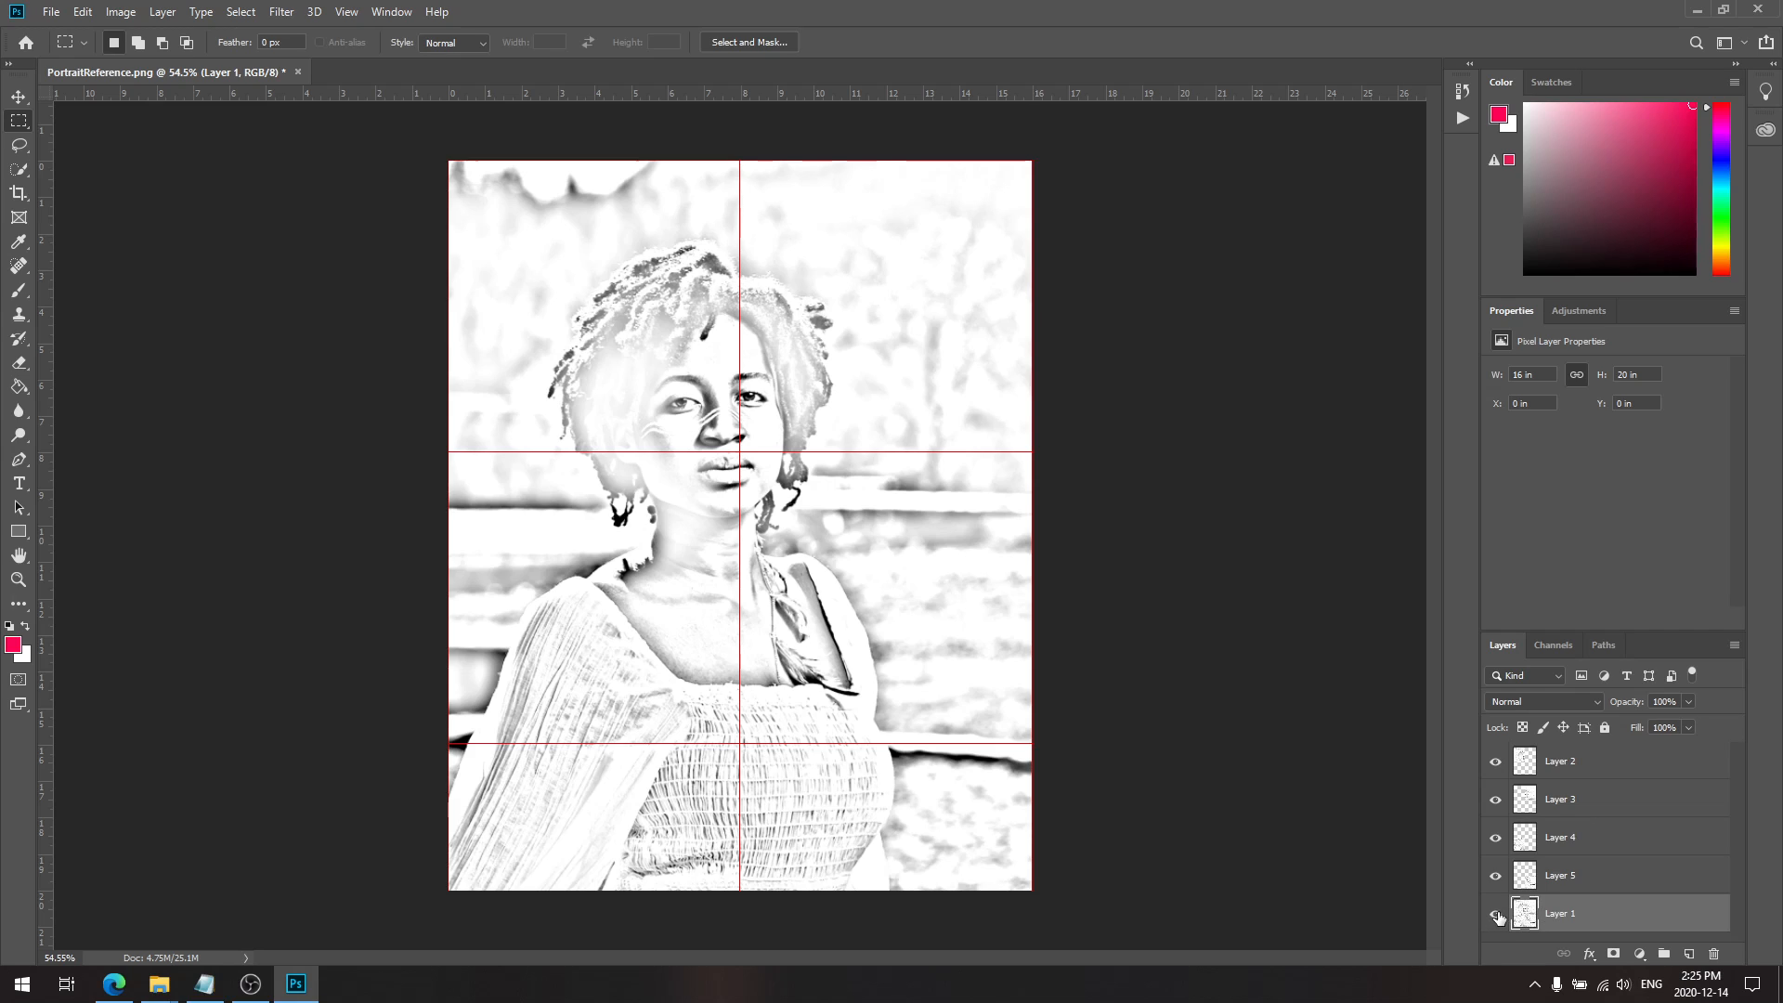
pyautogui.click(1496, 915)
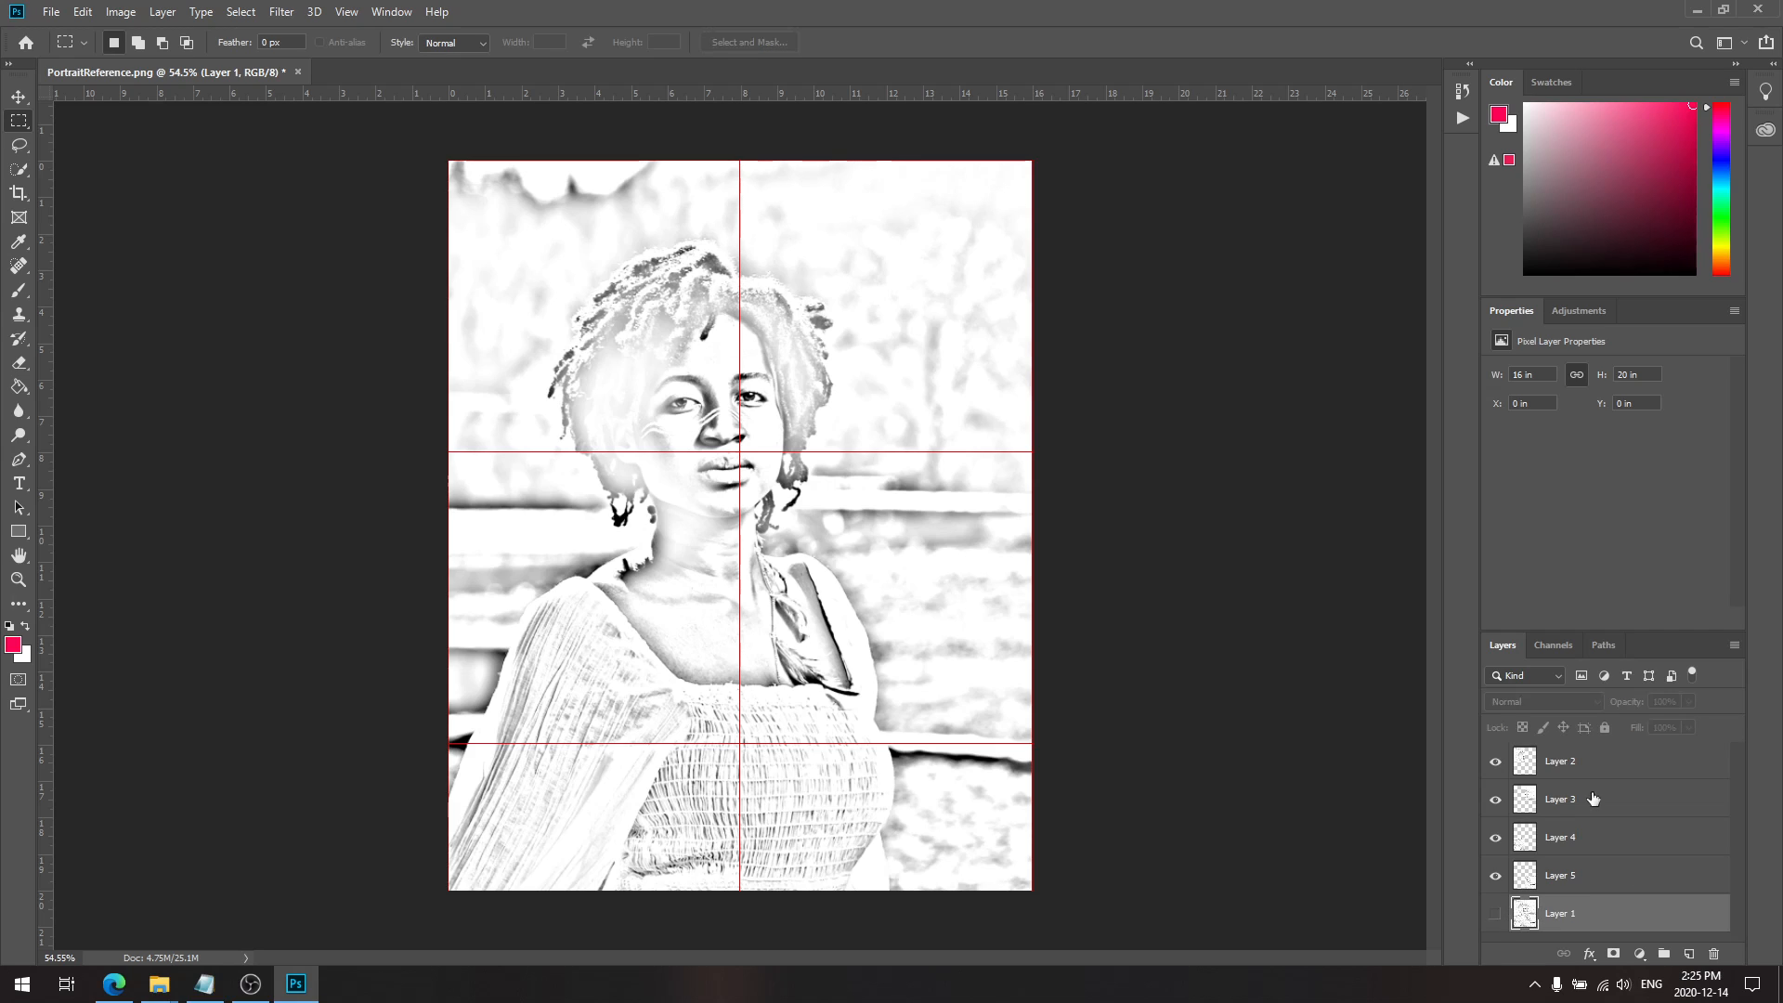
# Step: Turn off the grid display over the portrait and check the joins between the quarter layers
pyautogui.click(346, 13)
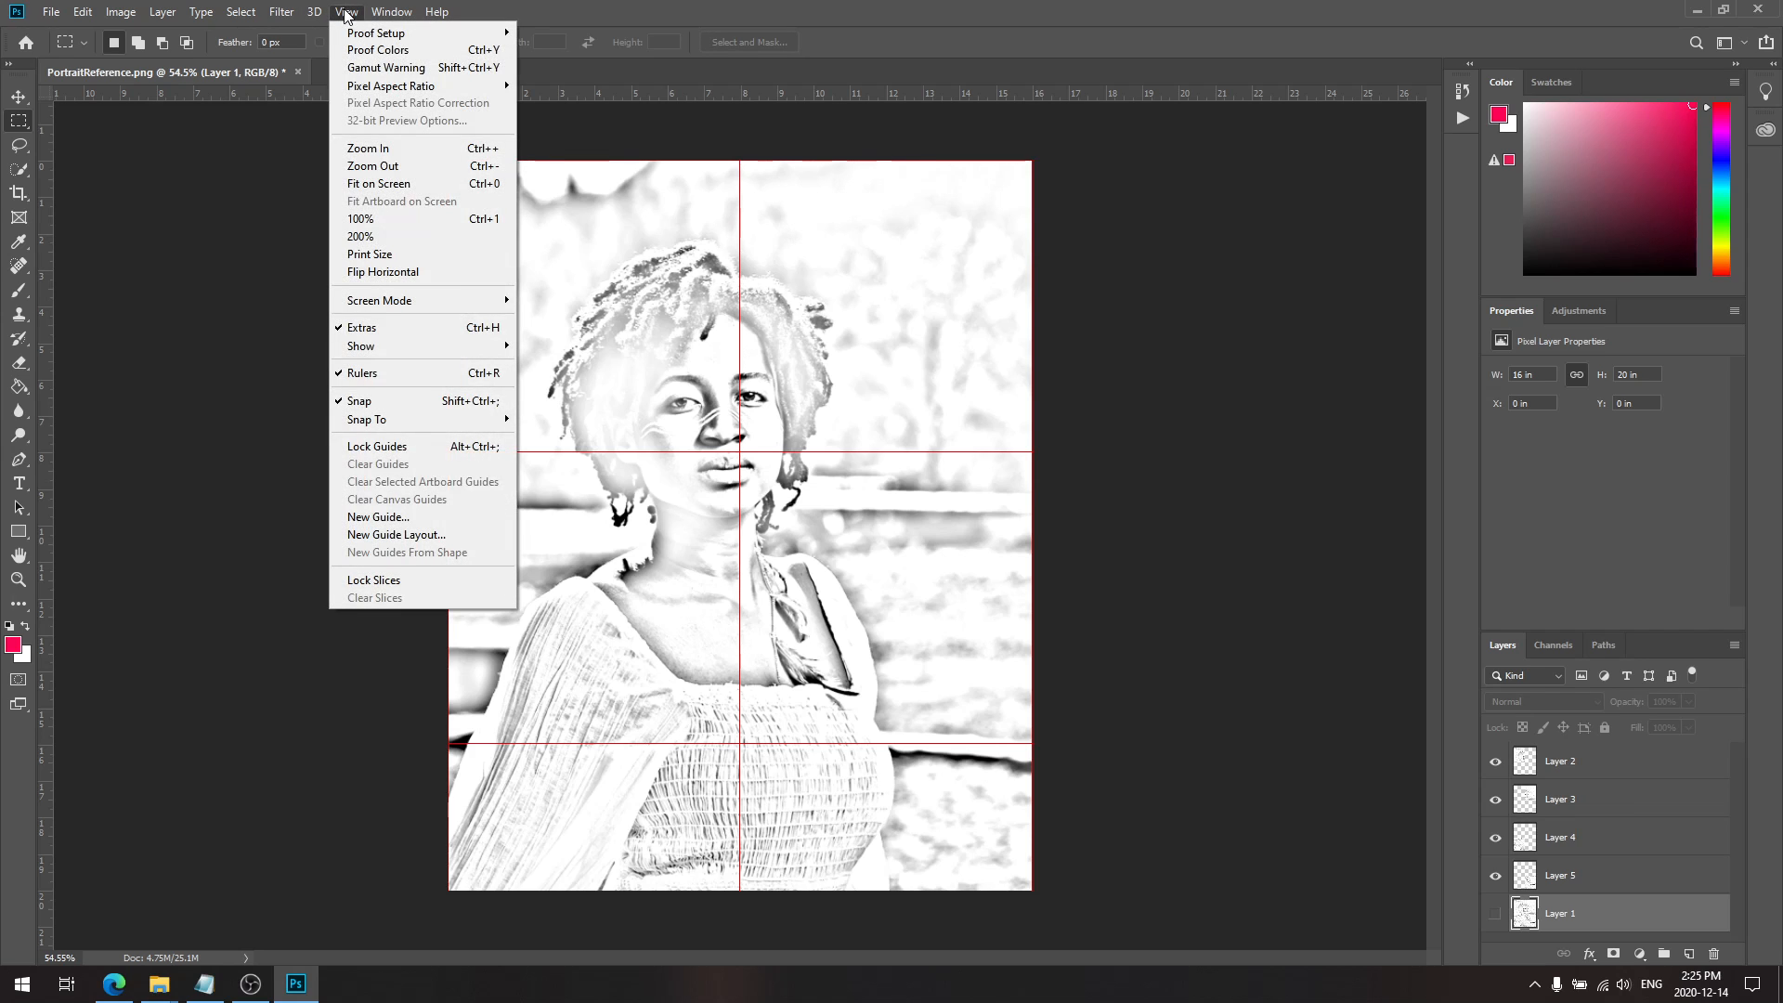
pyautogui.moveTo(449, 355)
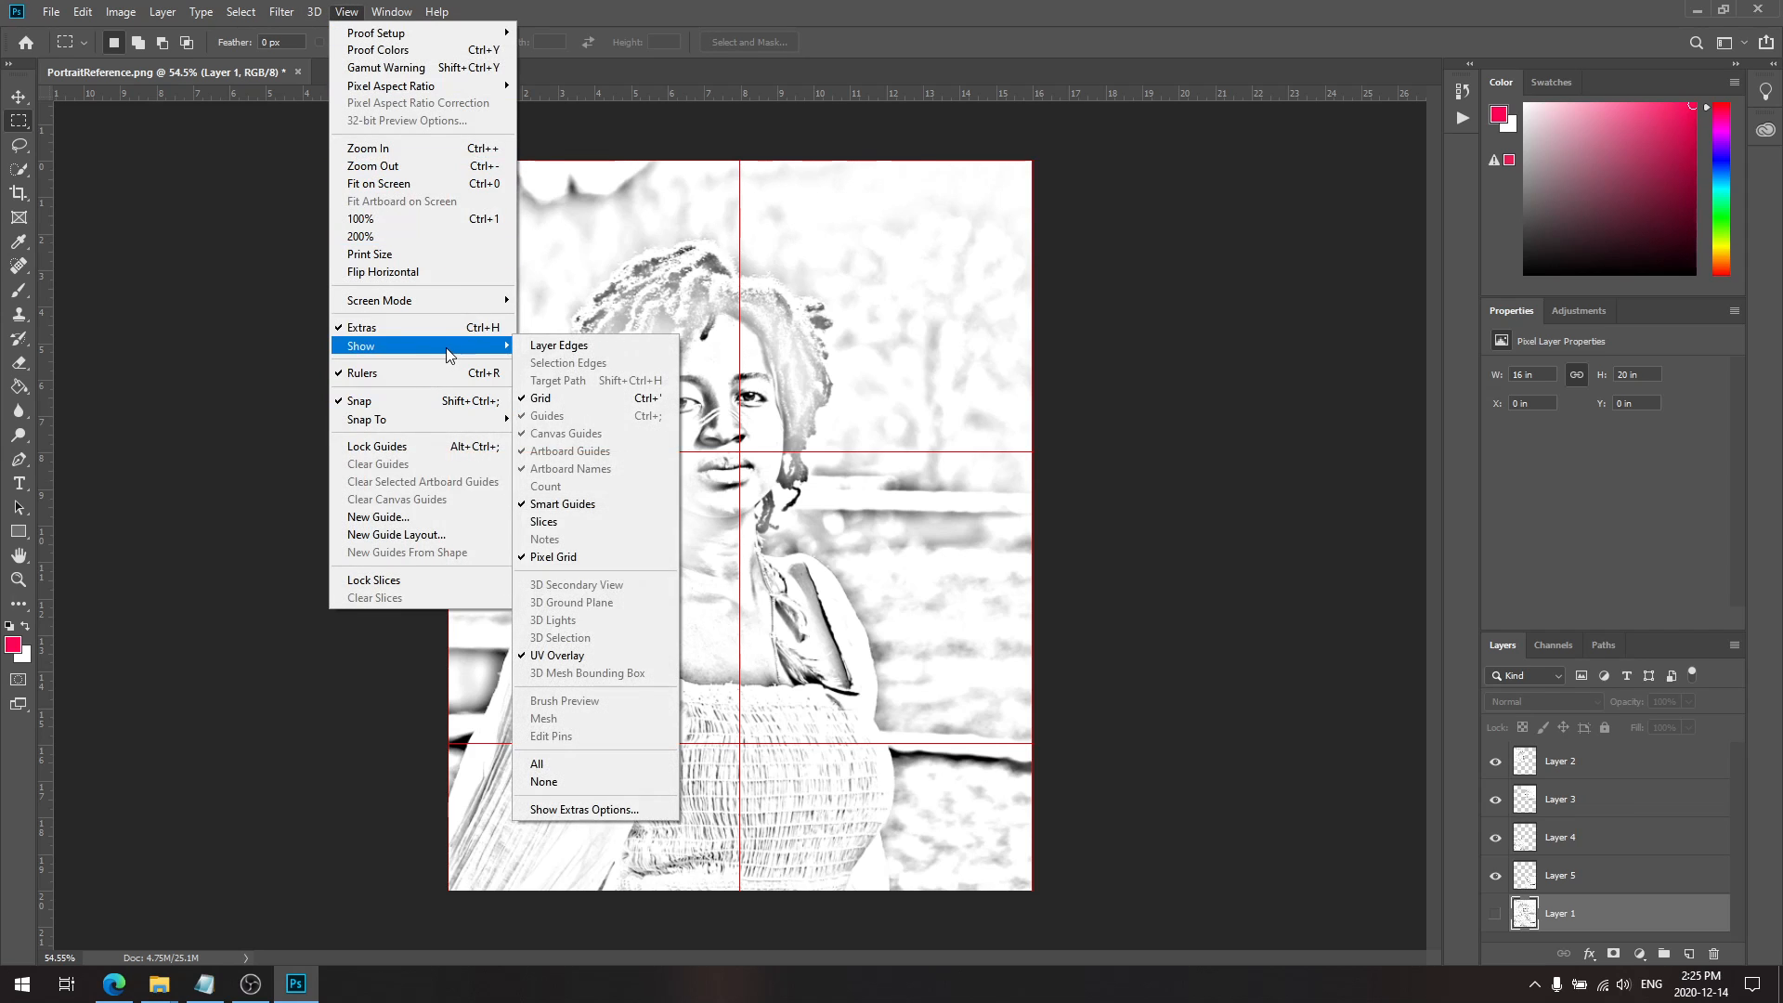
pyautogui.click(590, 398)
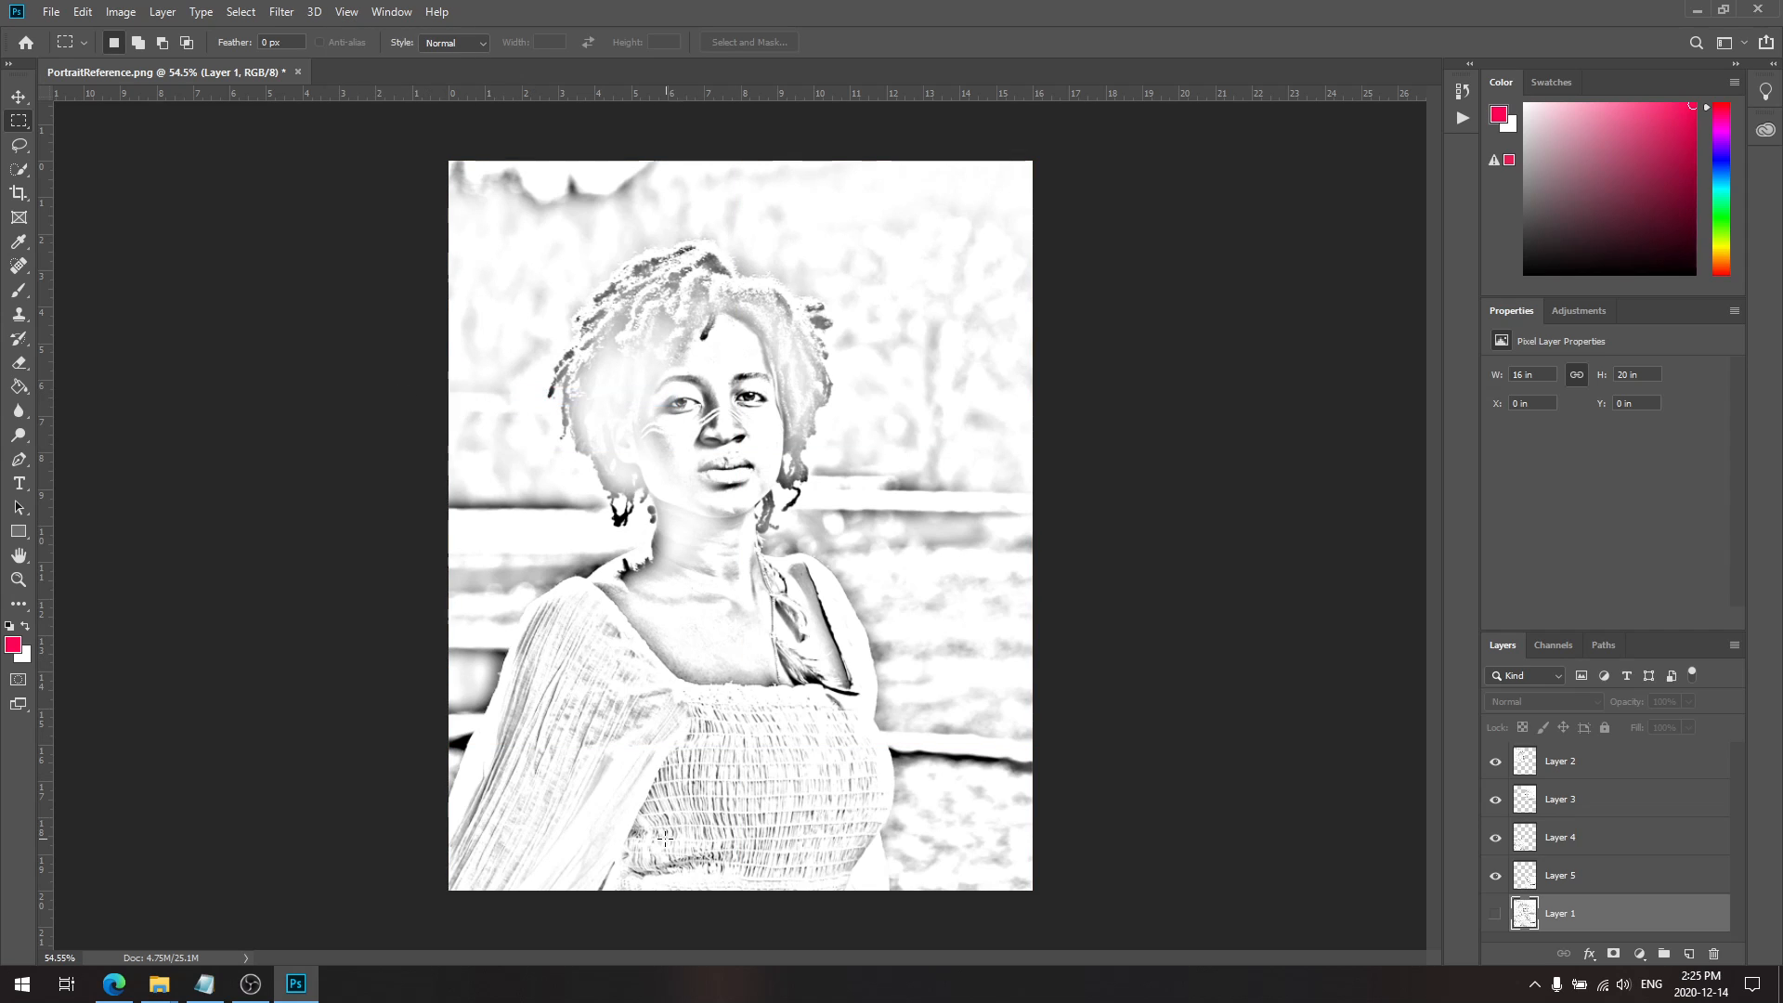
pyautogui.scroll(5, 619, 773)
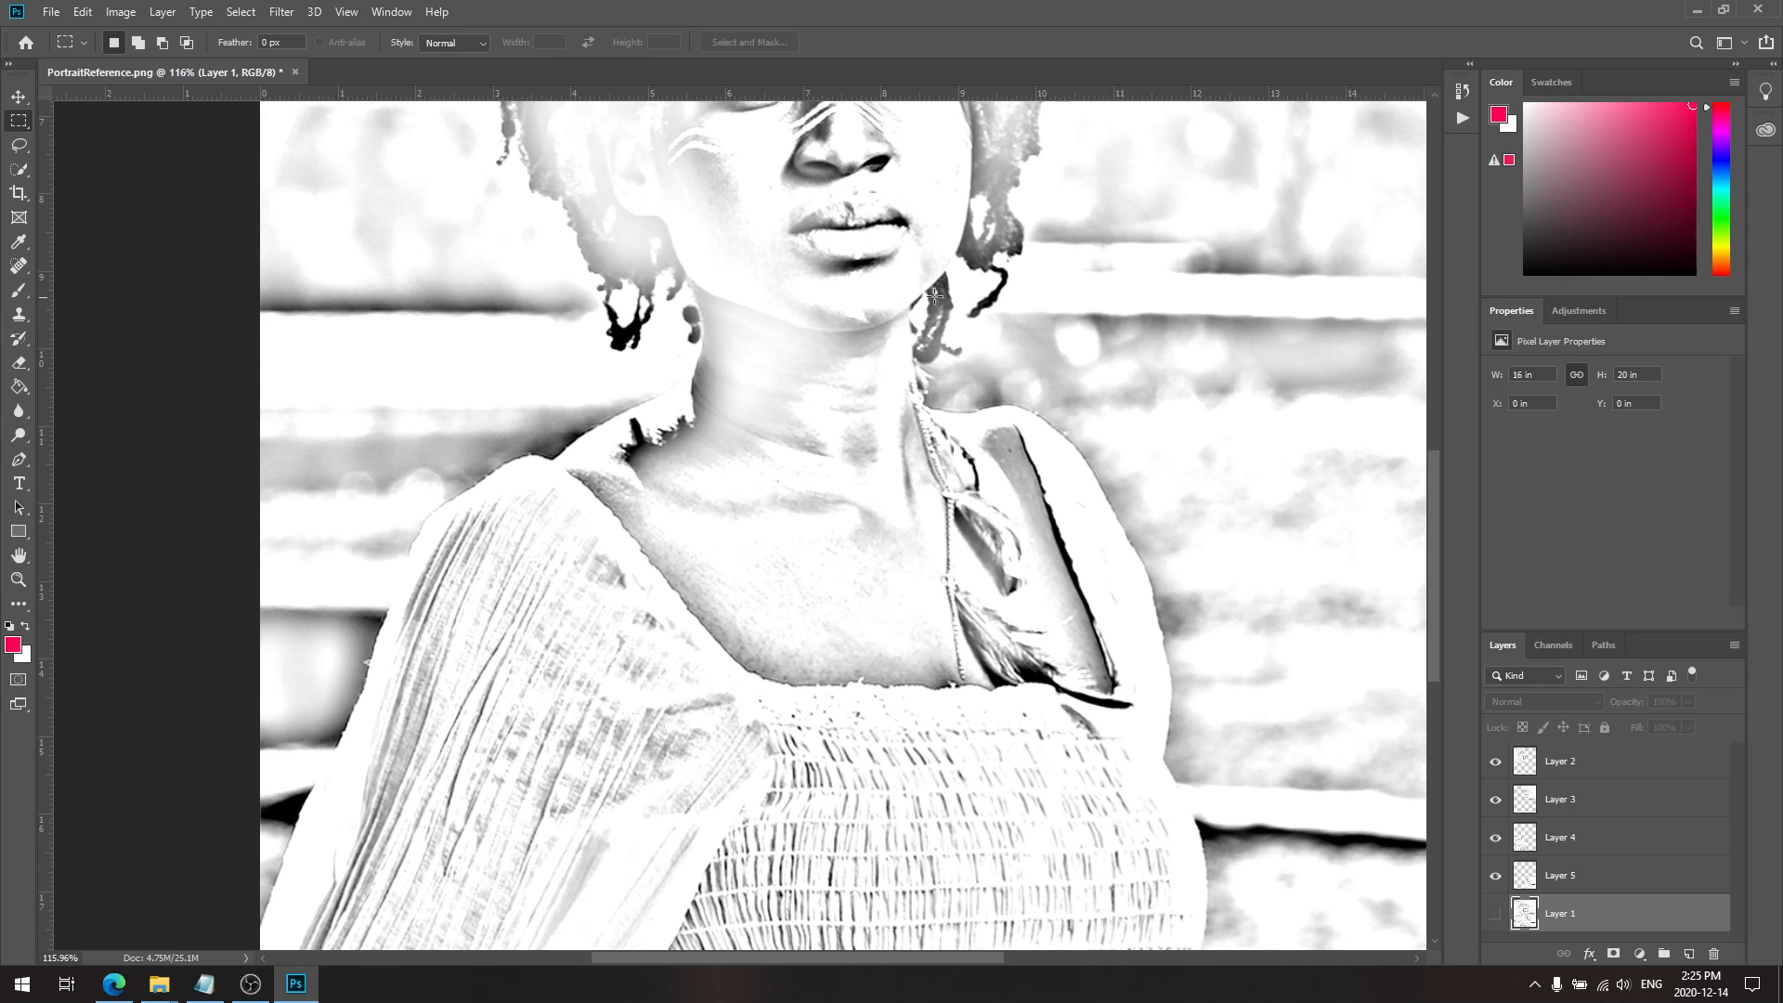
pyautogui.scroll(-5, 1148, 373)
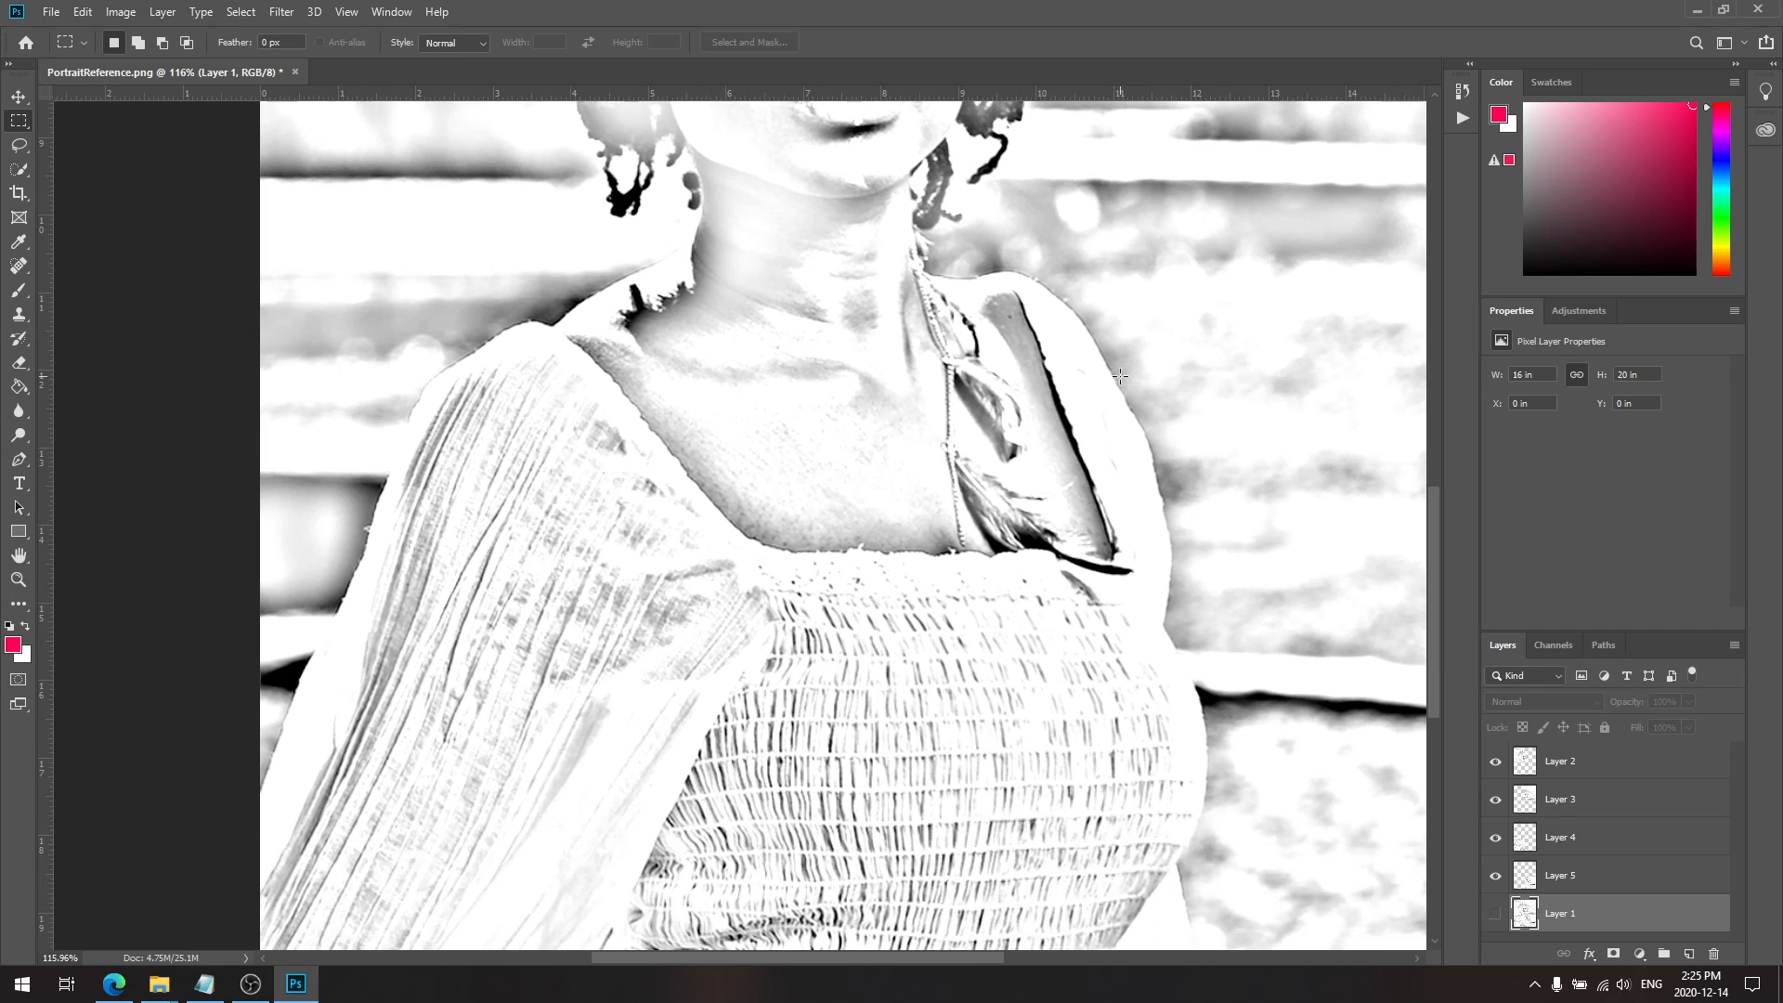
pyautogui.scroll(-3, 1115, 372)
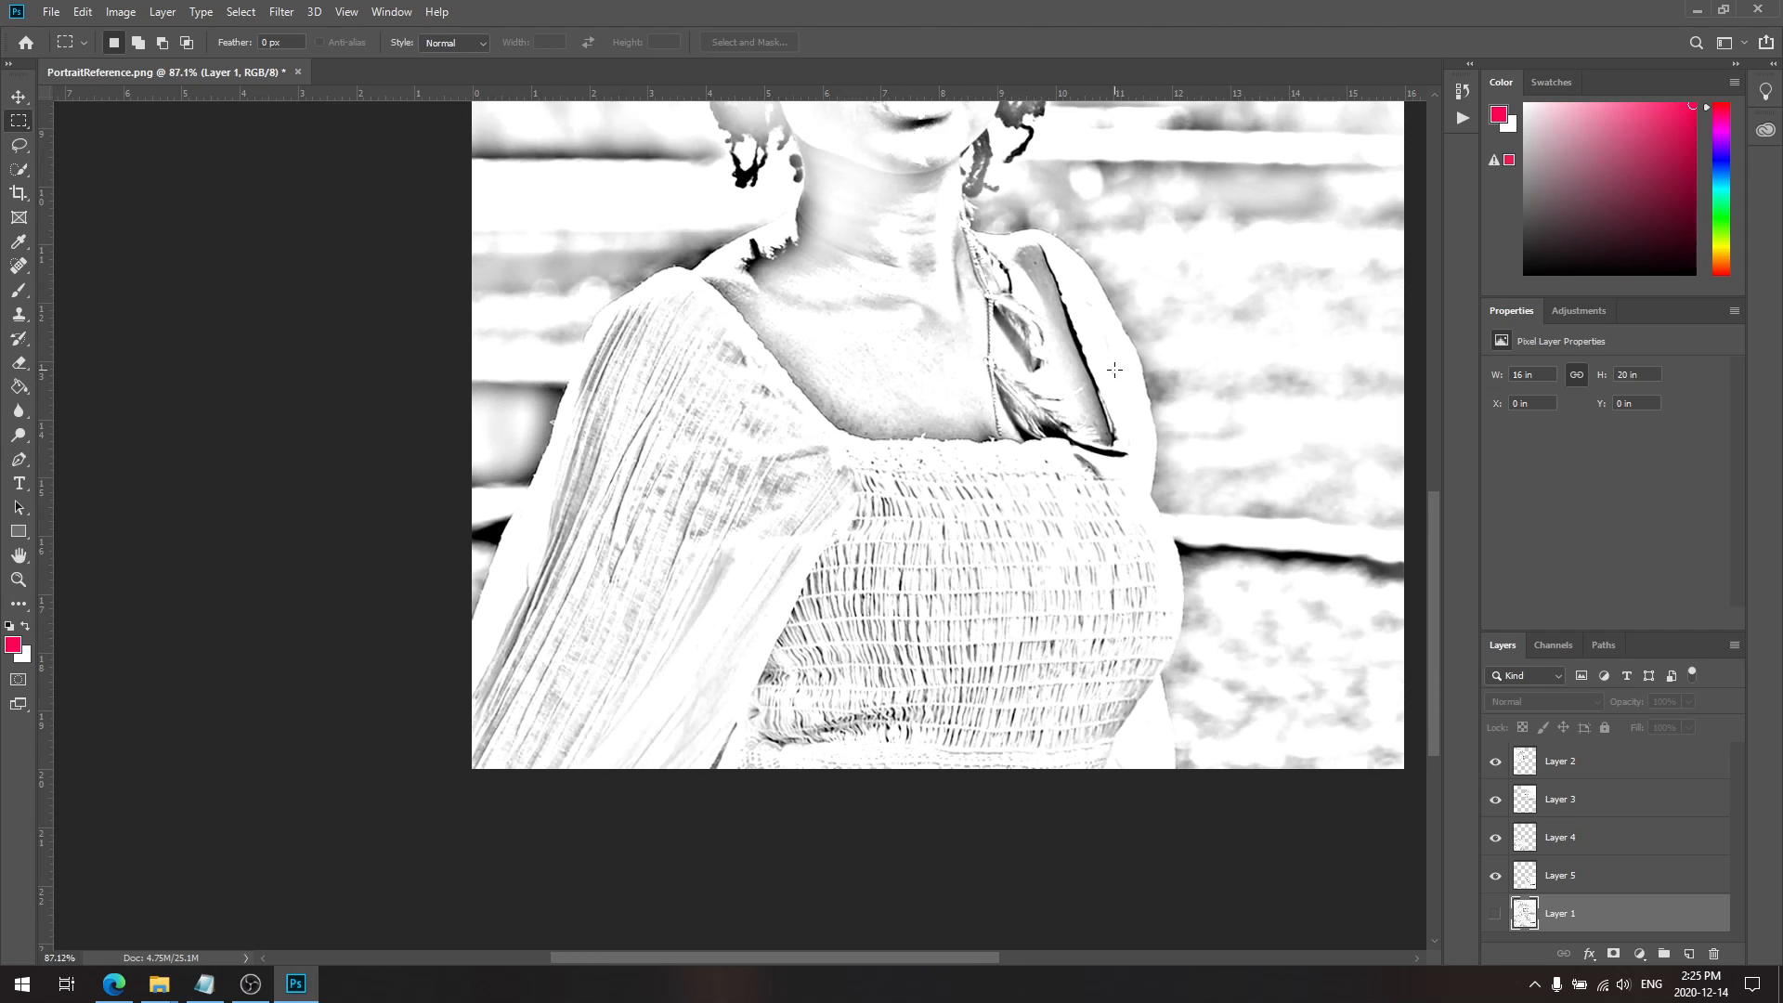
pyautogui.scroll(4, 1114, 363)
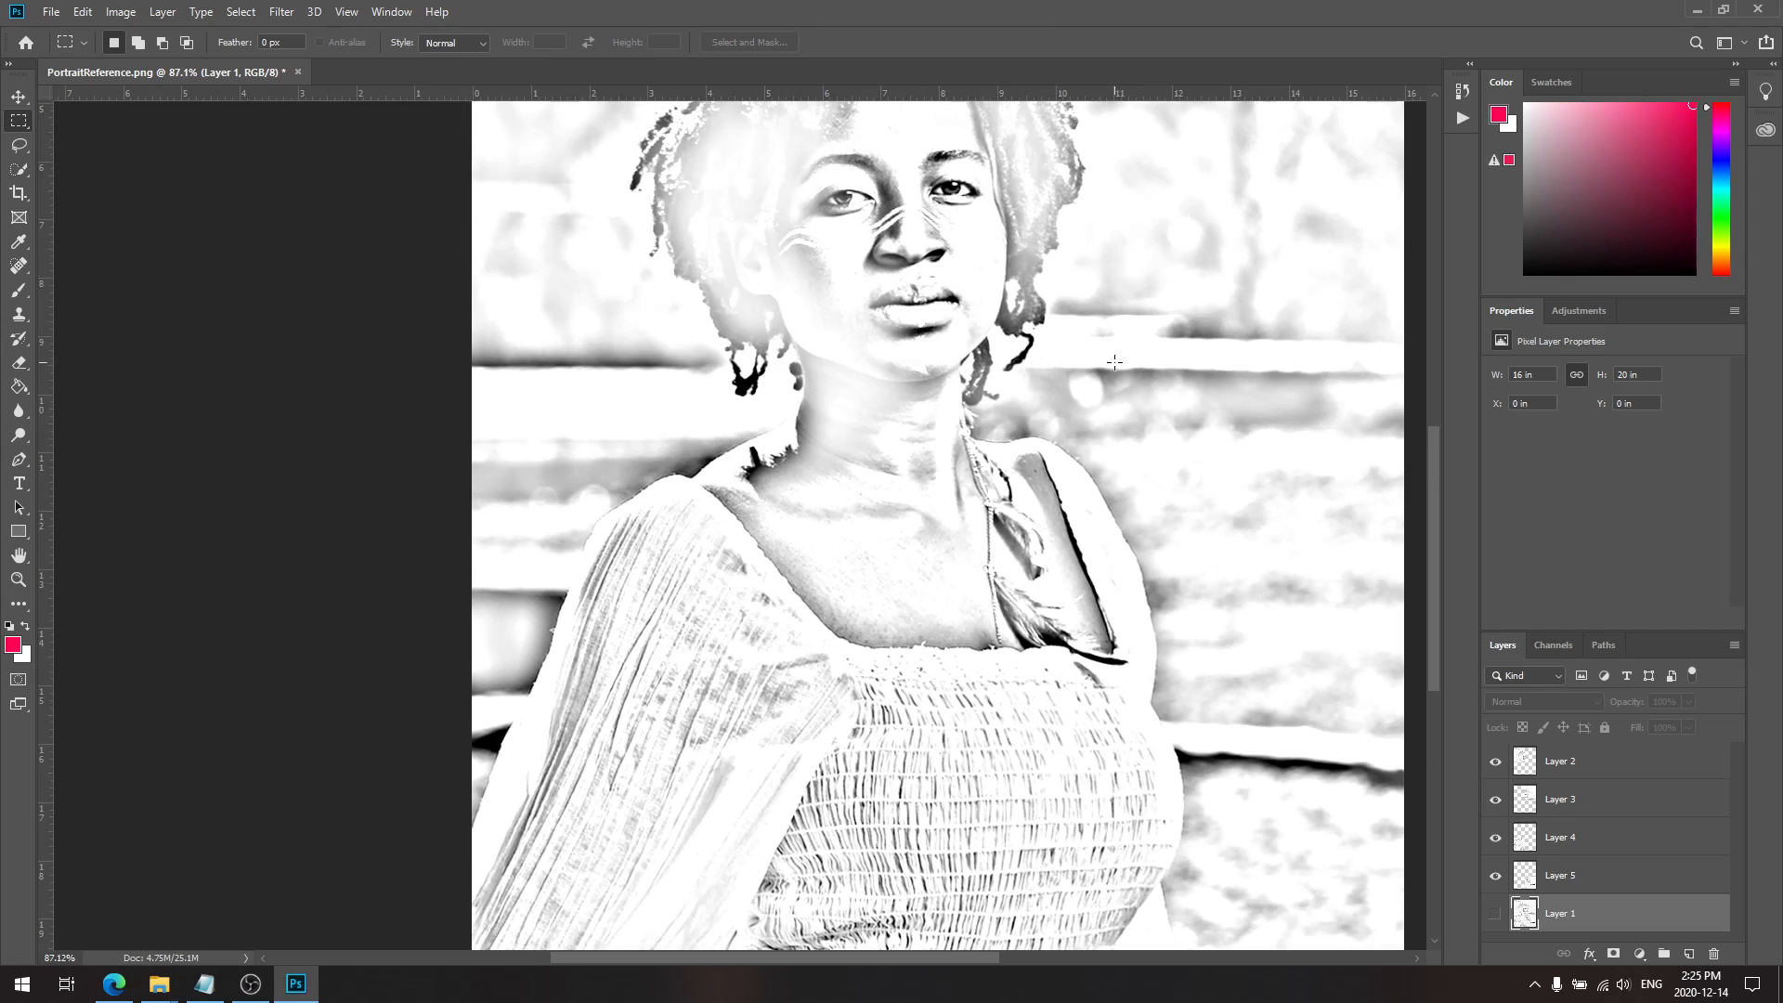
pyautogui.scroll(-2, 1114, 363)
pyautogui.scroll(-1, 1114, 363)
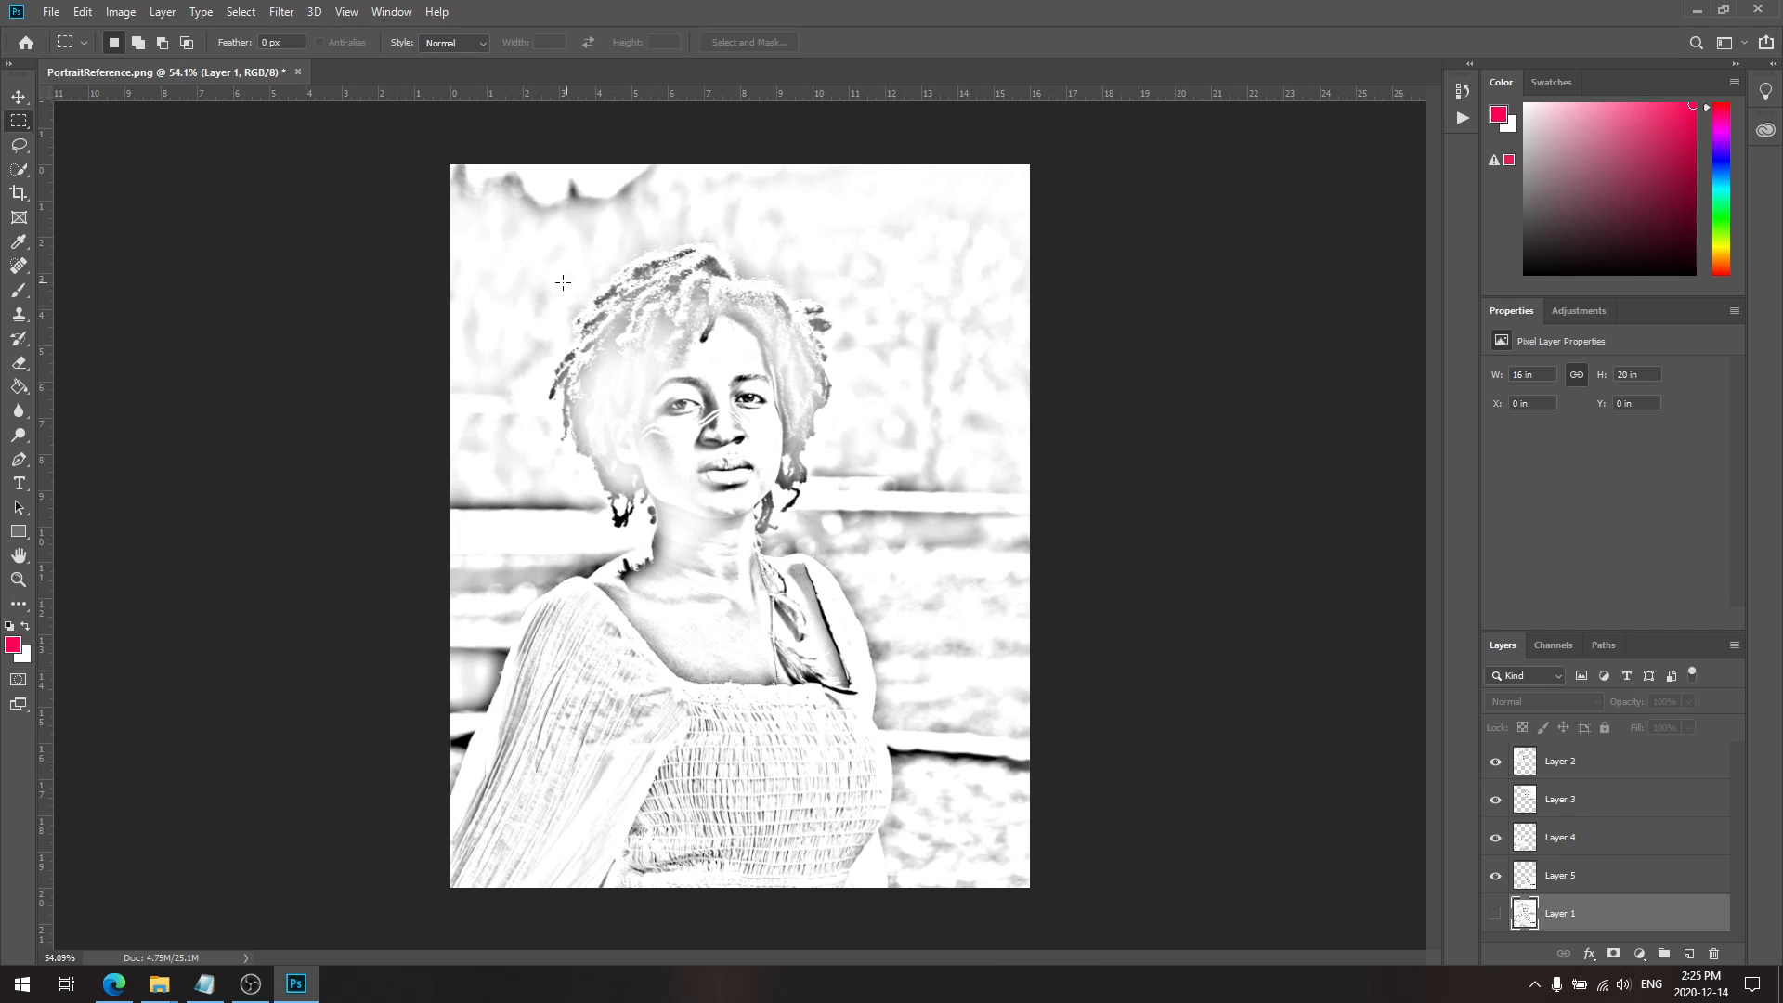
# Step: Select Layer 2 and hide Layers 3, 4 and 5 so only the upper-left quarter shows
pyautogui.click(1609, 772)
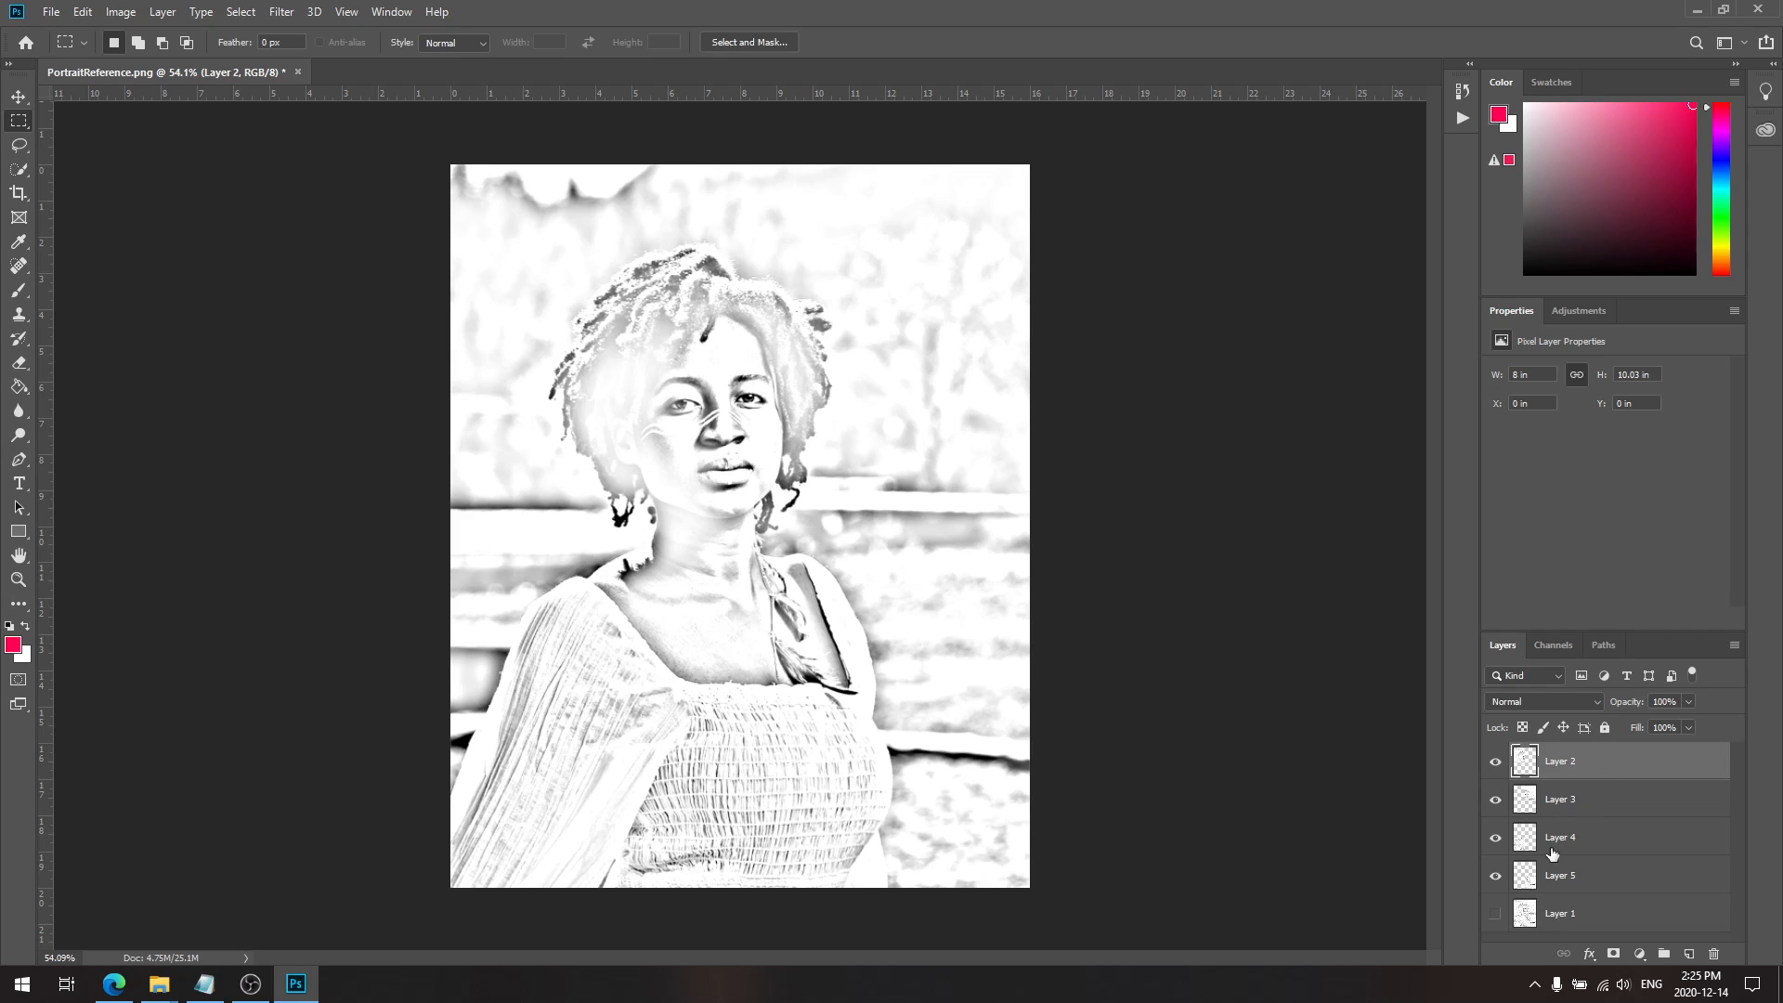
pyautogui.click(1495, 876)
pyautogui.click(1495, 838)
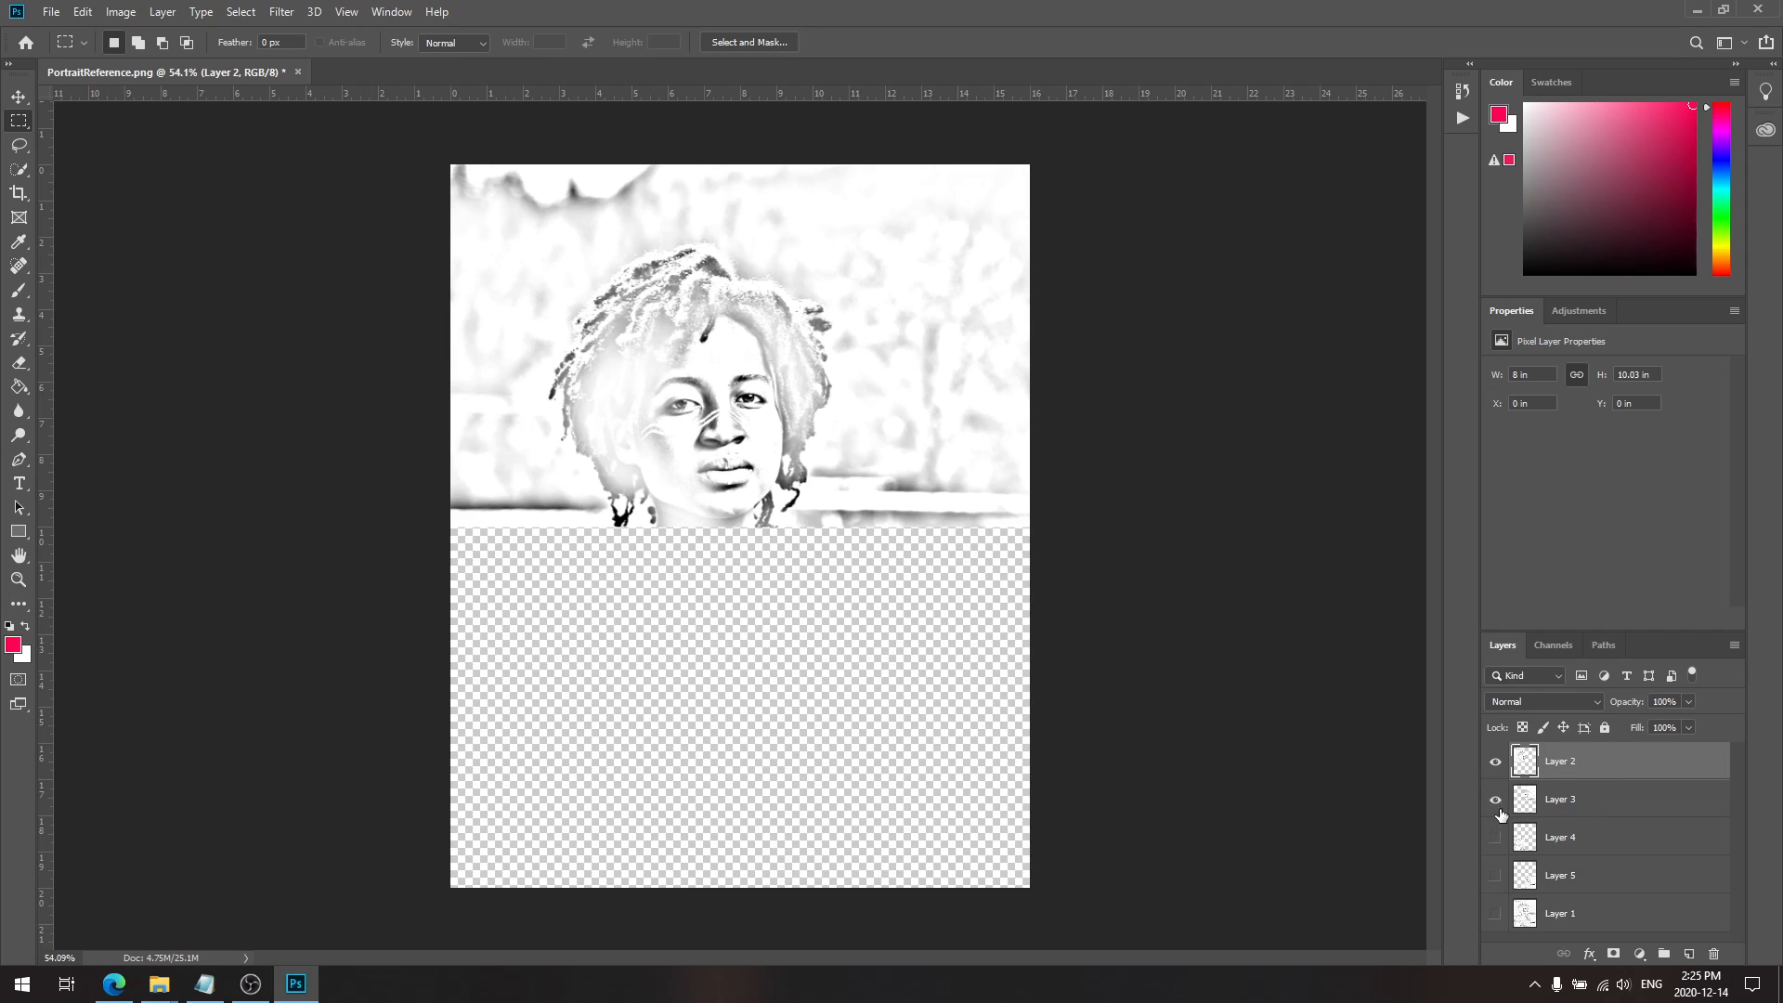
pyautogui.click(1494, 800)
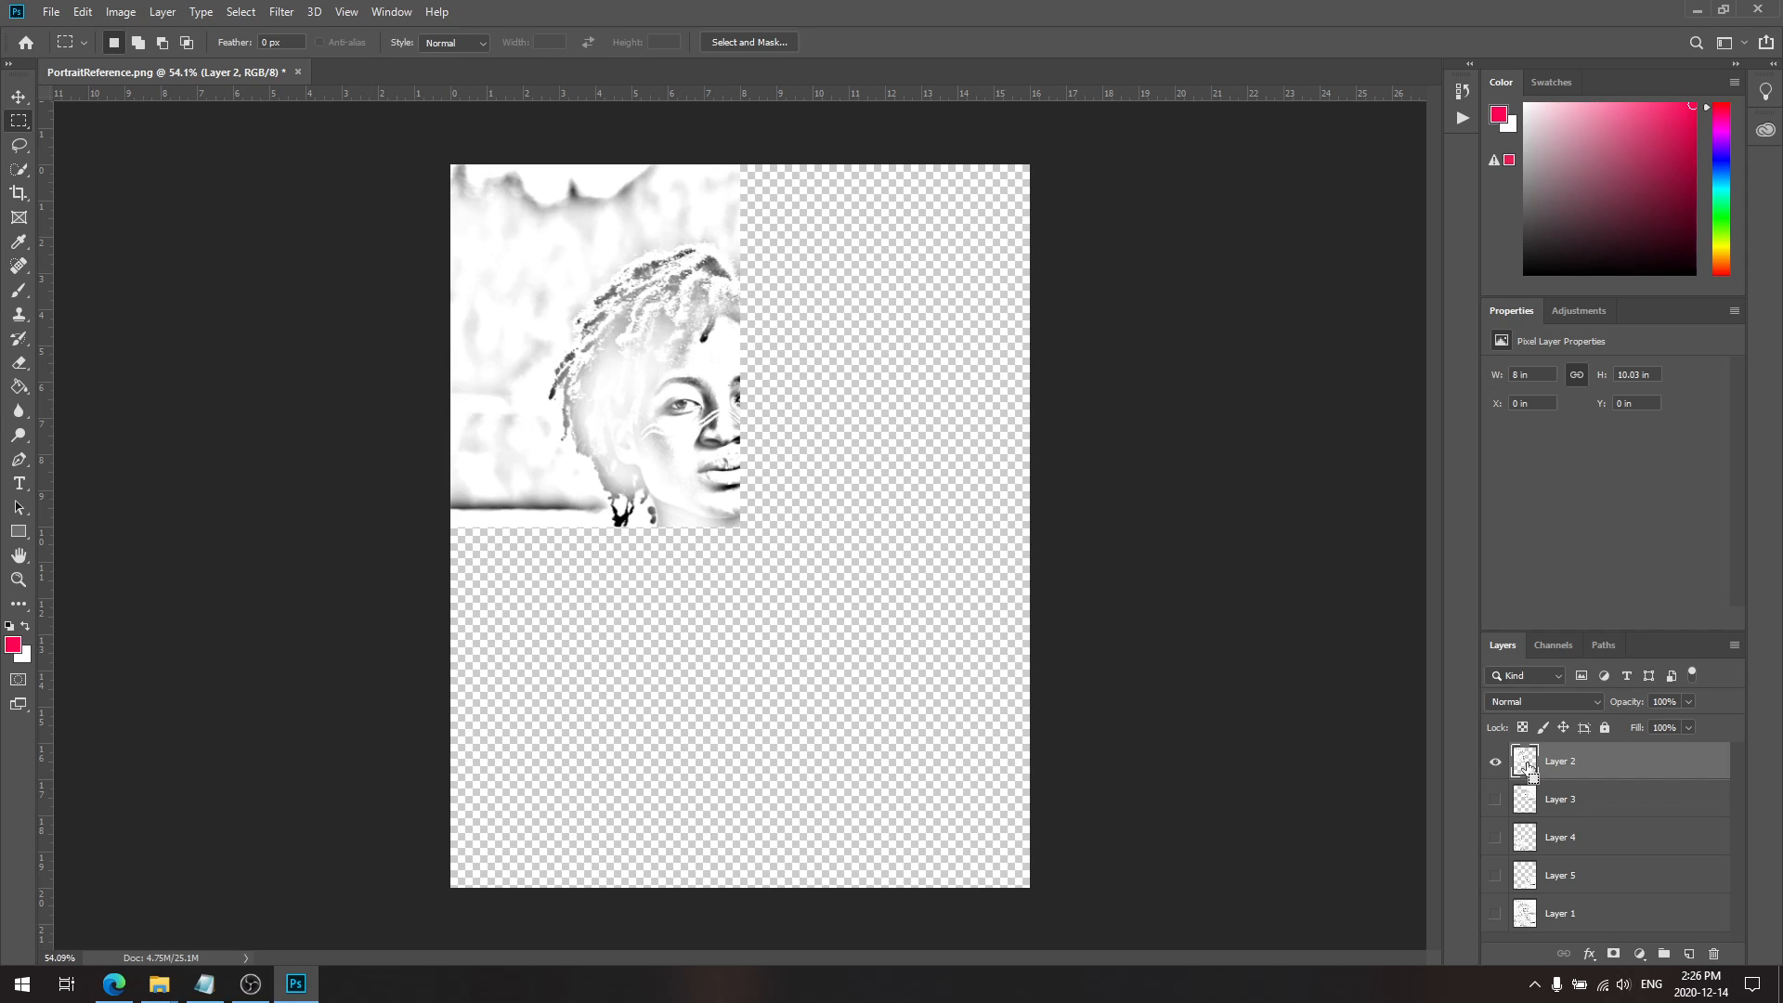
# Step: Load Layer 2's outline as a selection and crop the canvas to that upper-left quarter
pyautogui.keyDown('ctrl'); pyautogui.click(1528, 766); pyautogui.keyUp('ctrl')
pyautogui.click(118, 12)
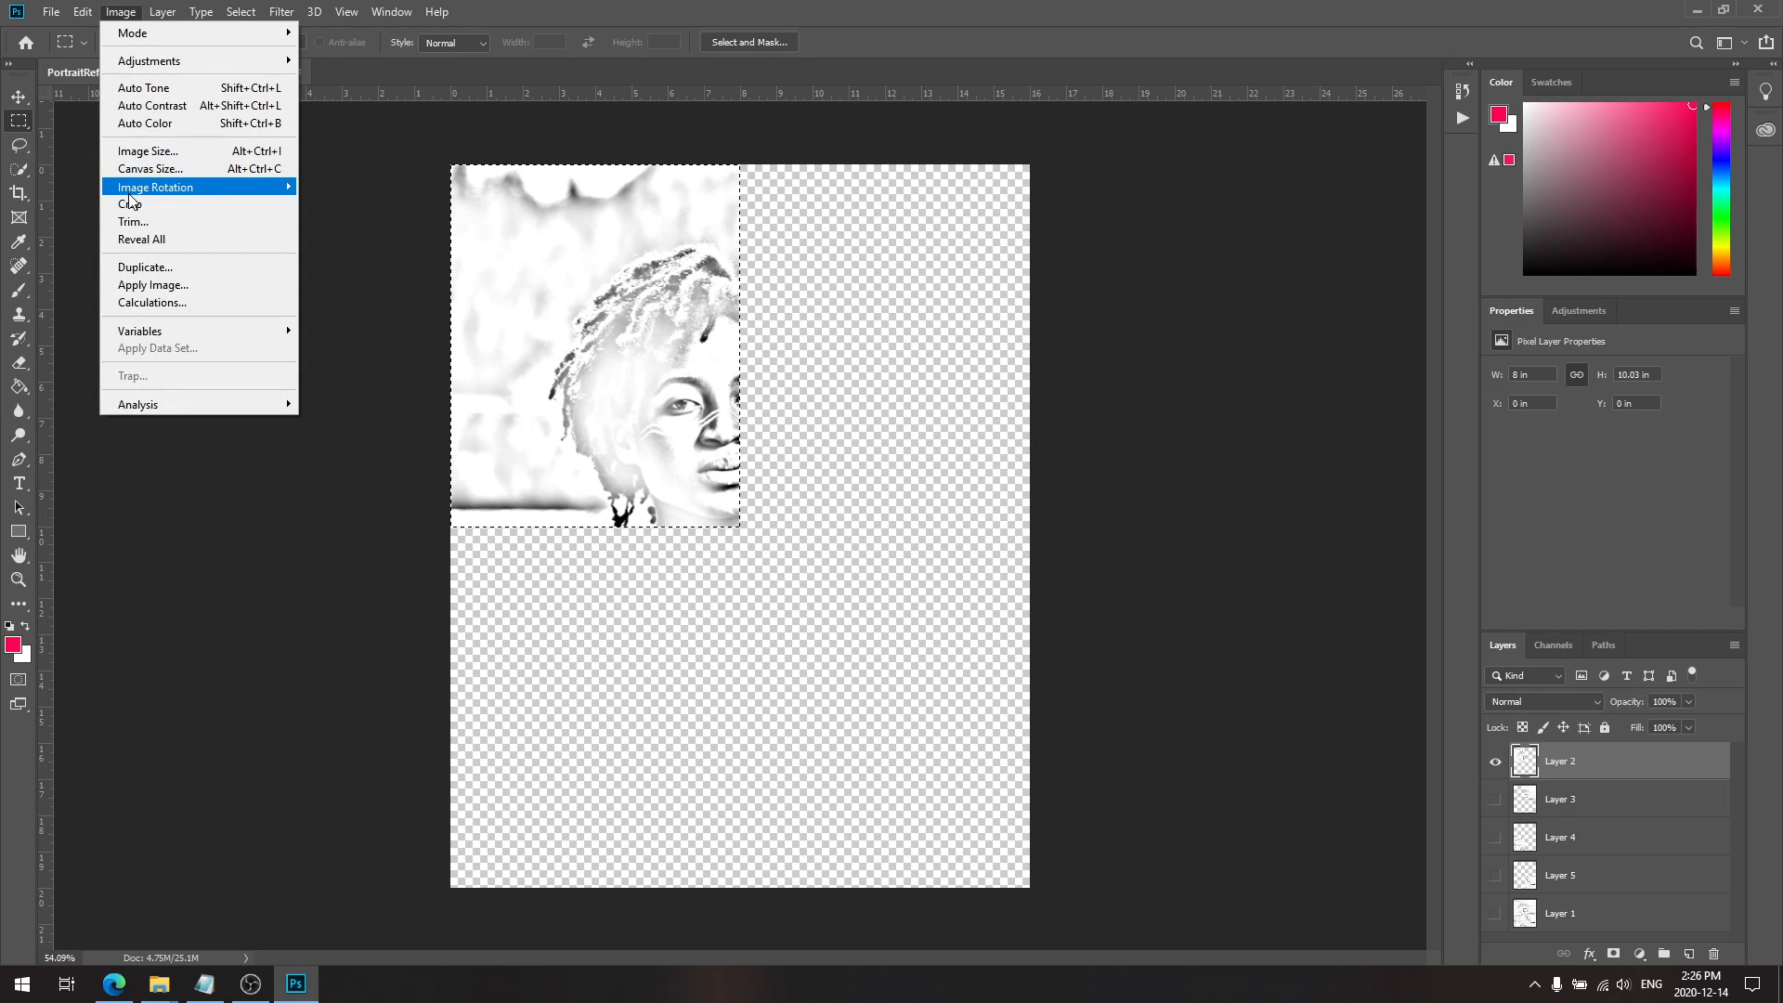
pyautogui.click(149, 204)
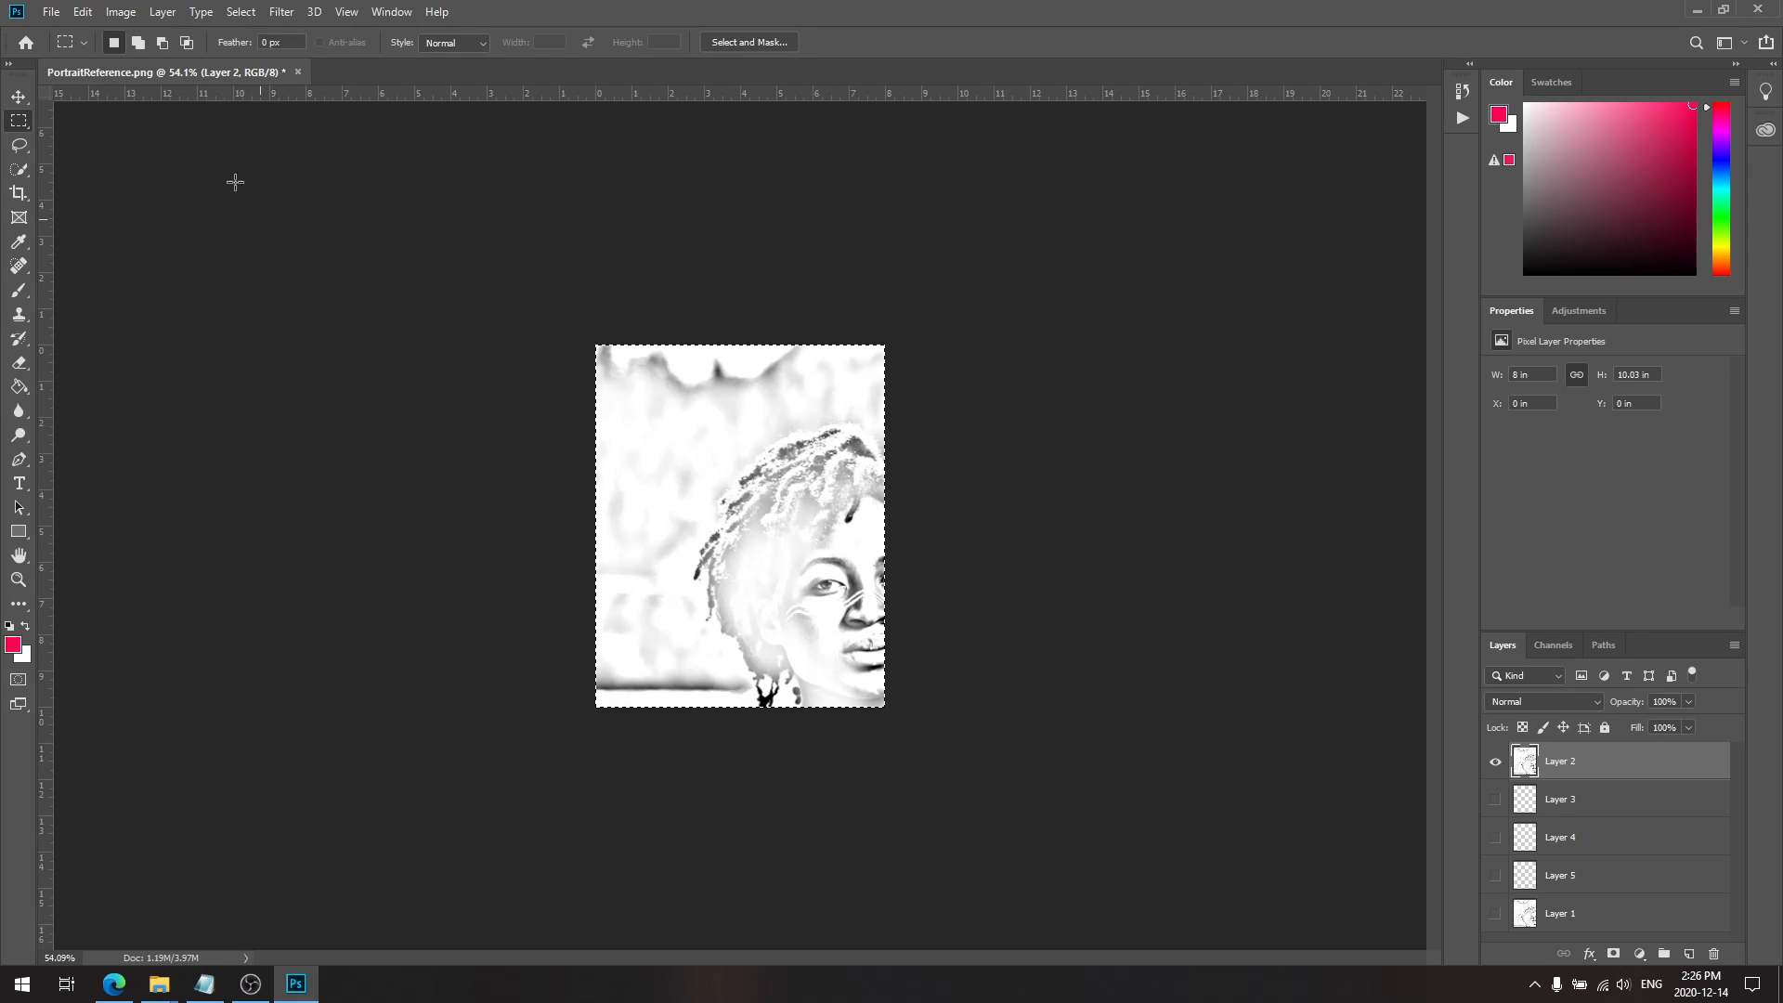
# Step: Open the print setup for the cropped Layer 2 quarter and centre the image on the page
pyautogui.click(48, 13)
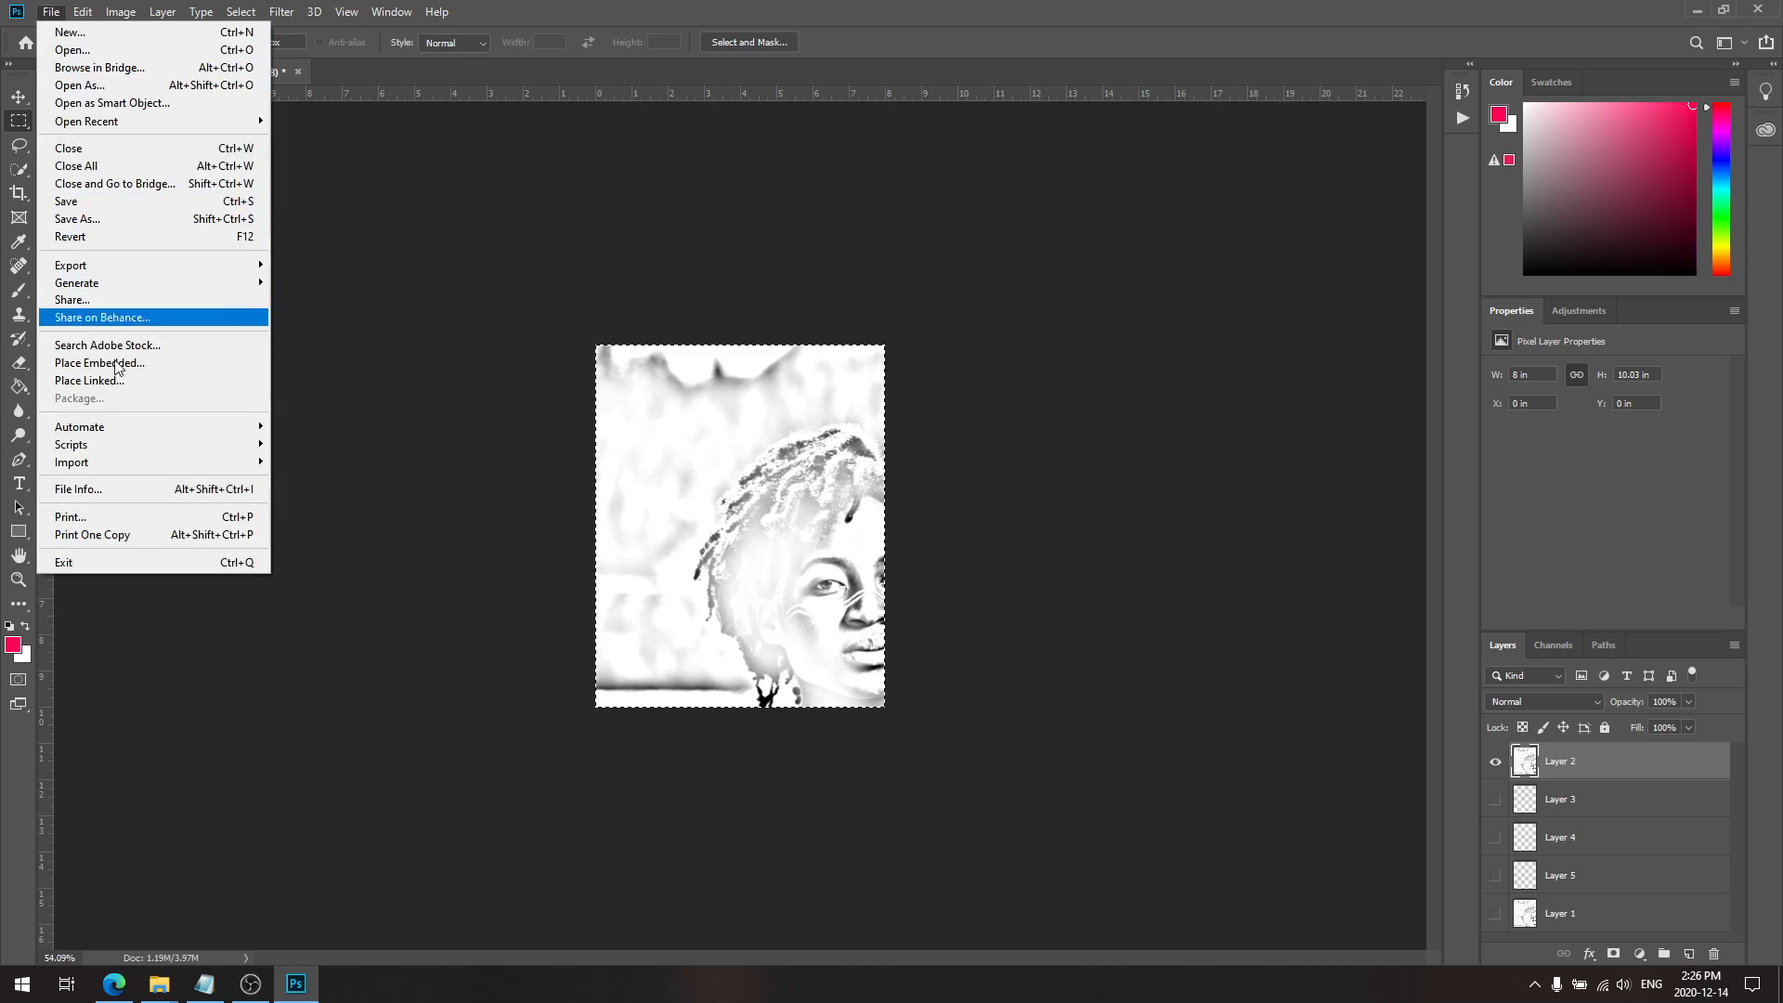
pyautogui.click(142, 521)
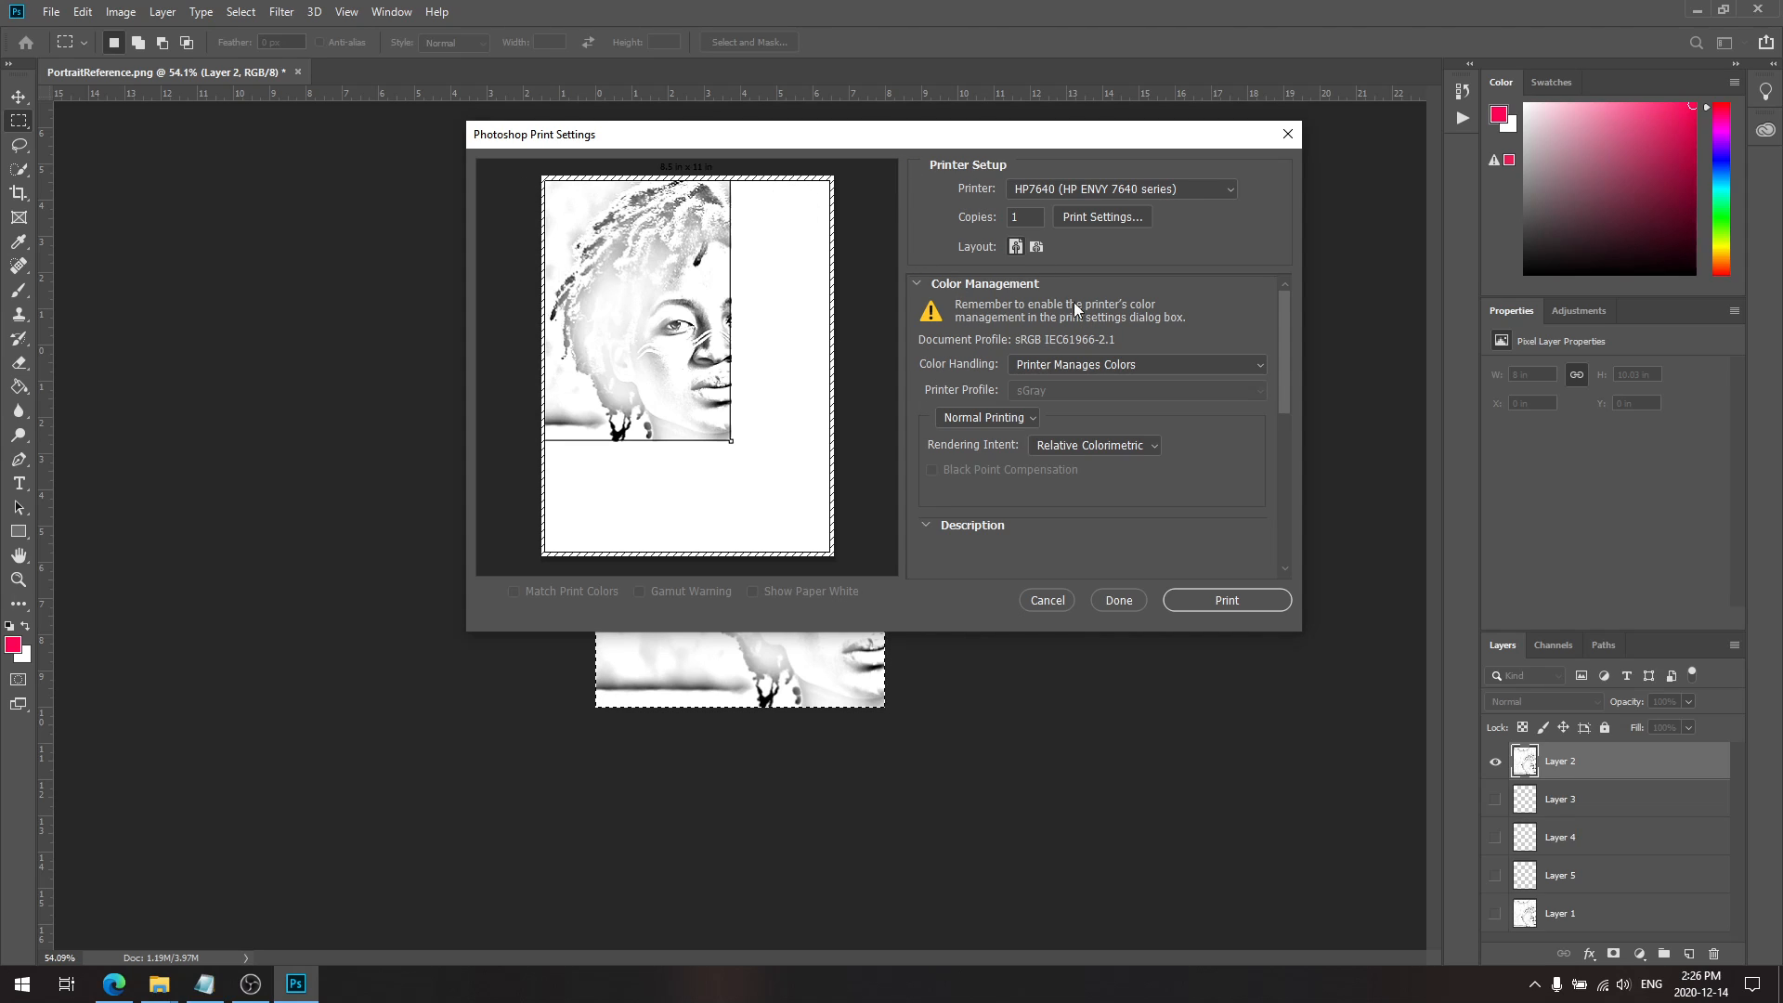
pyautogui.moveTo(631, 283); pyautogui.dragTo(725, 377)
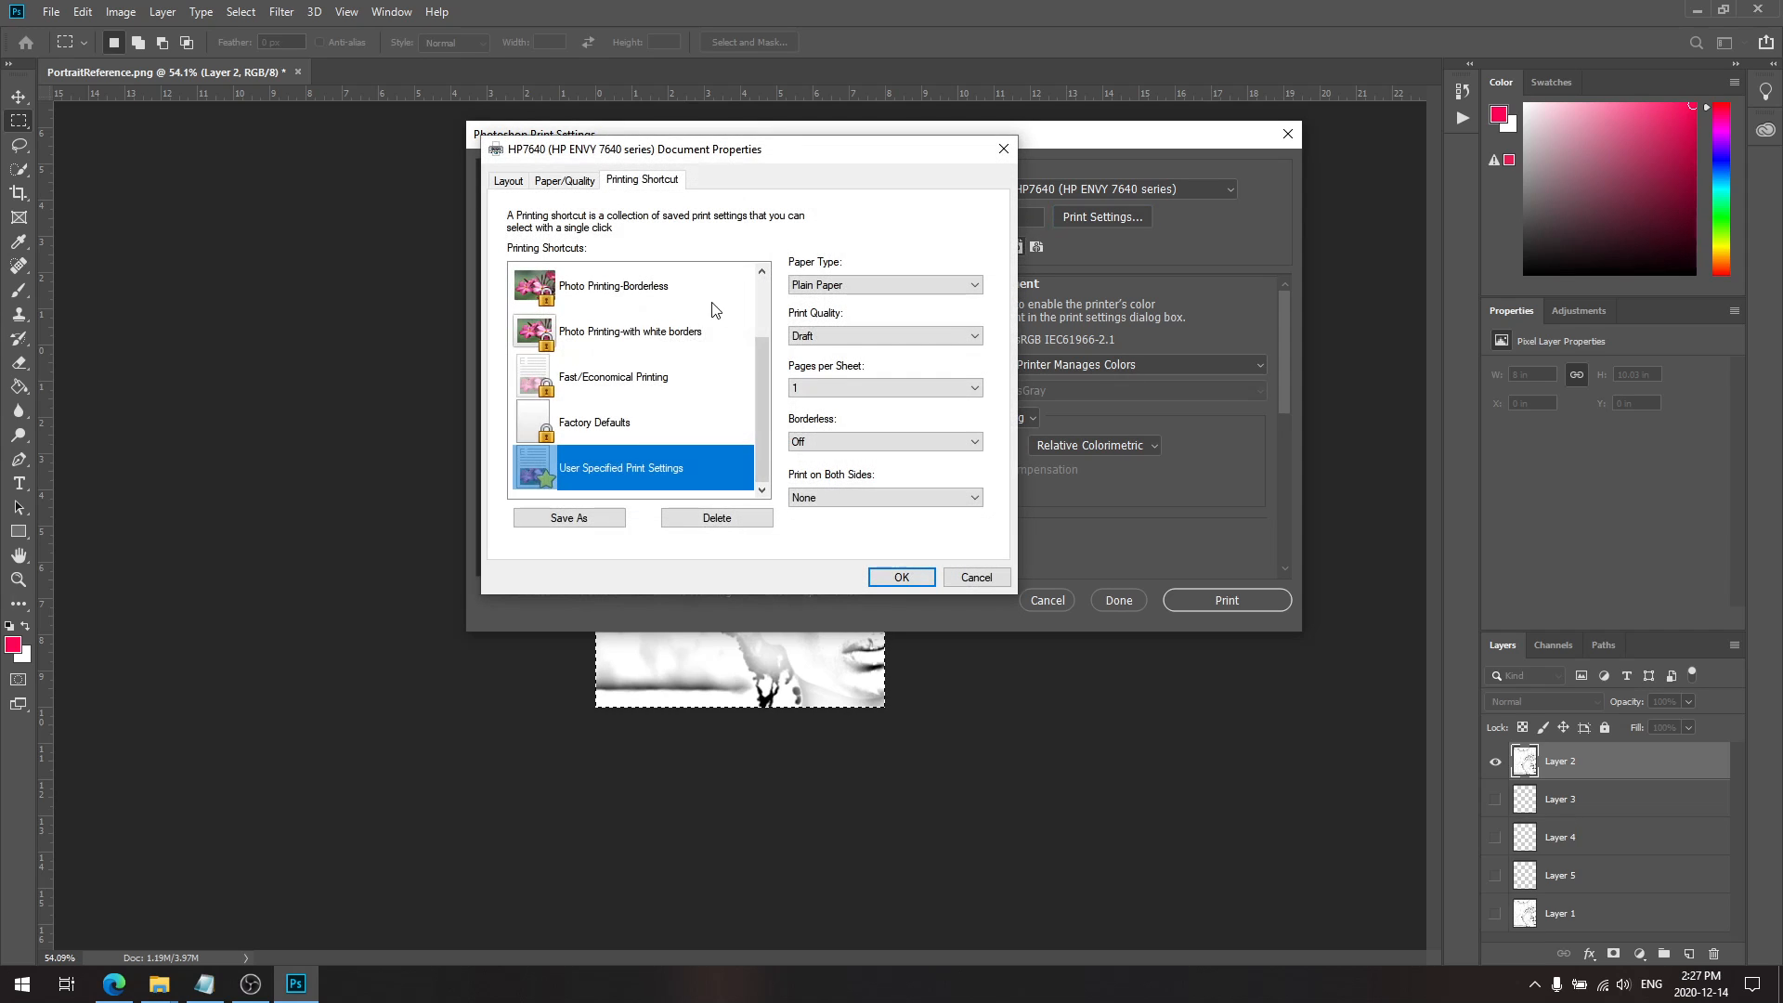
# Step: Review the printer's paper and quality options, including Draft quality, and leave the print setup without printing
pyautogui.click(566, 181)
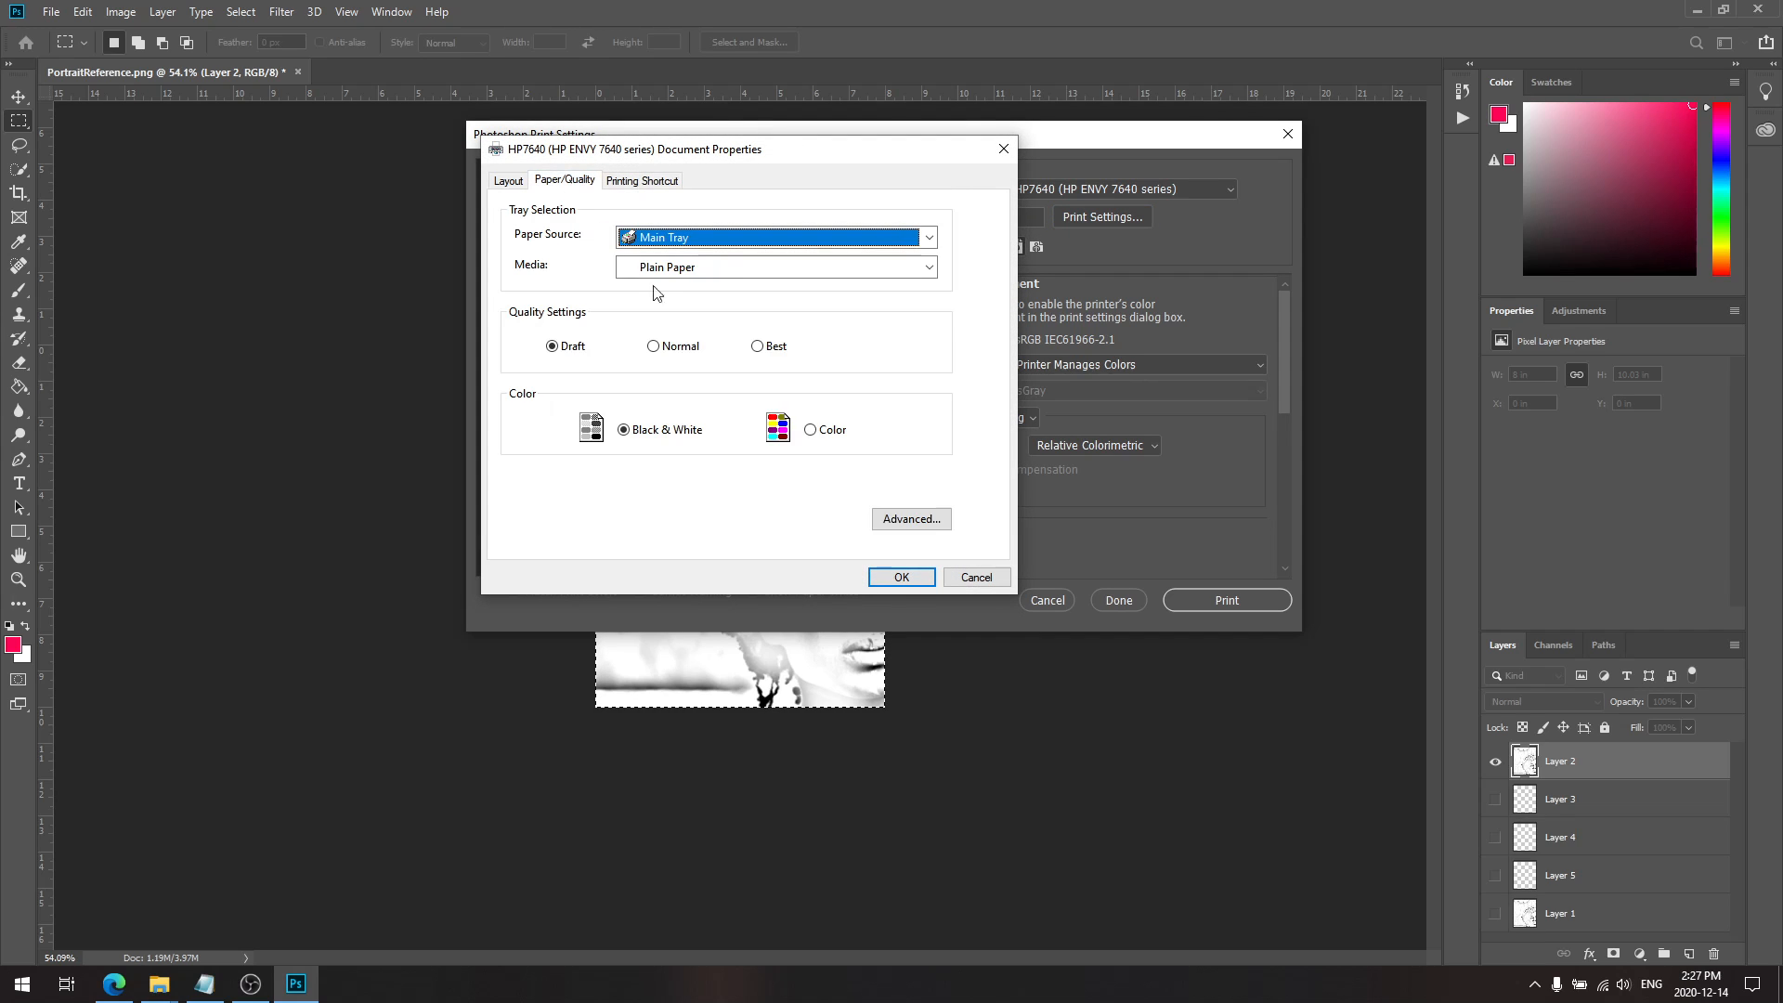
pyautogui.click(553, 347)
pyautogui.click(982, 577)
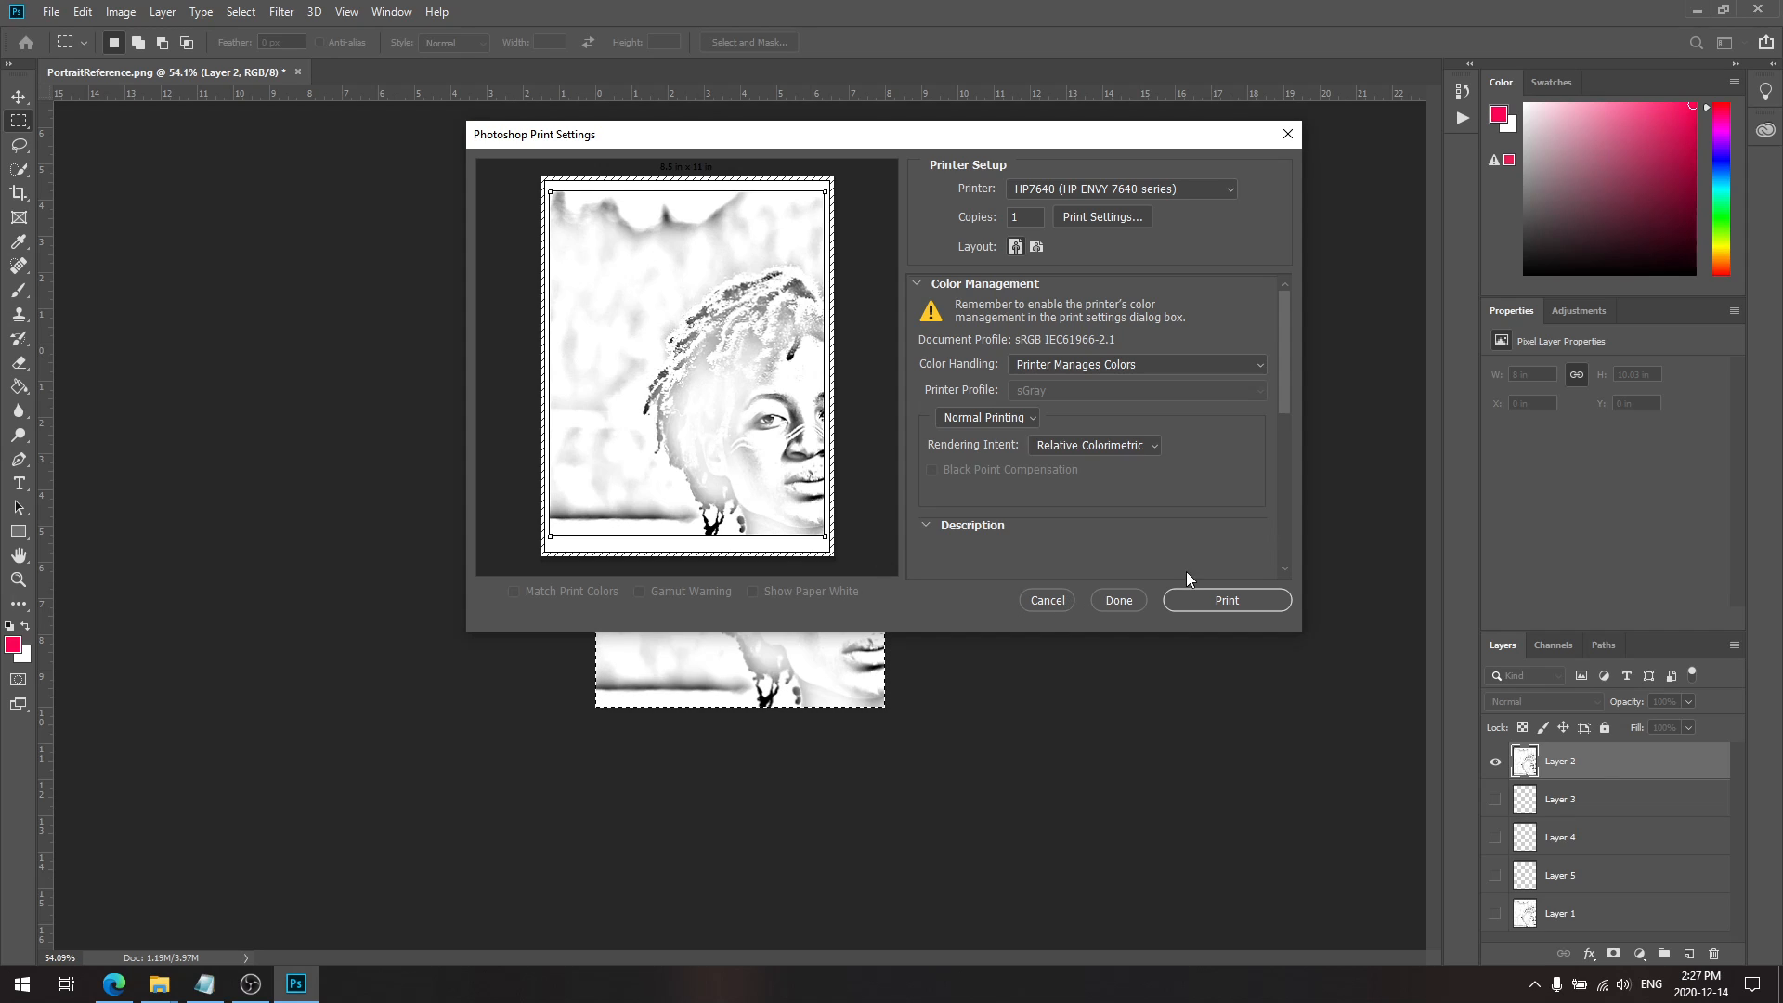
pyautogui.click(1045, 599)
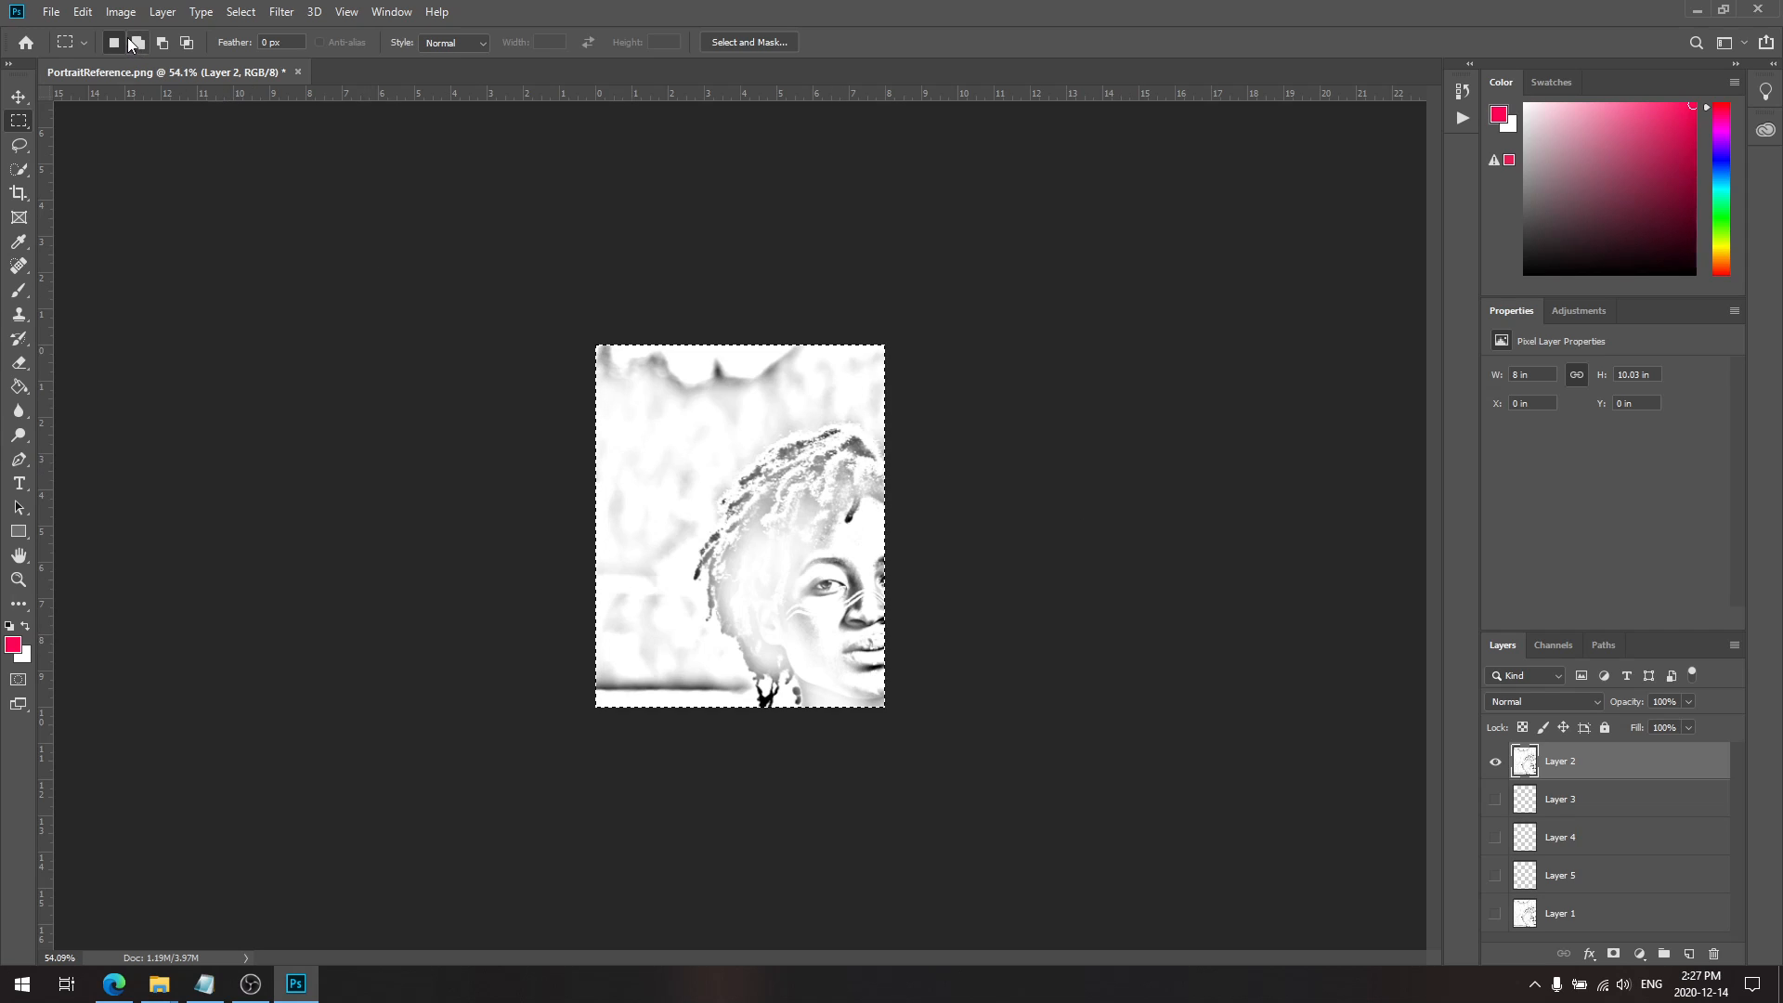
# Step: Undo the crop to Layer 2 to restore the full portrait canvas
pyautogui.click(89, 15)
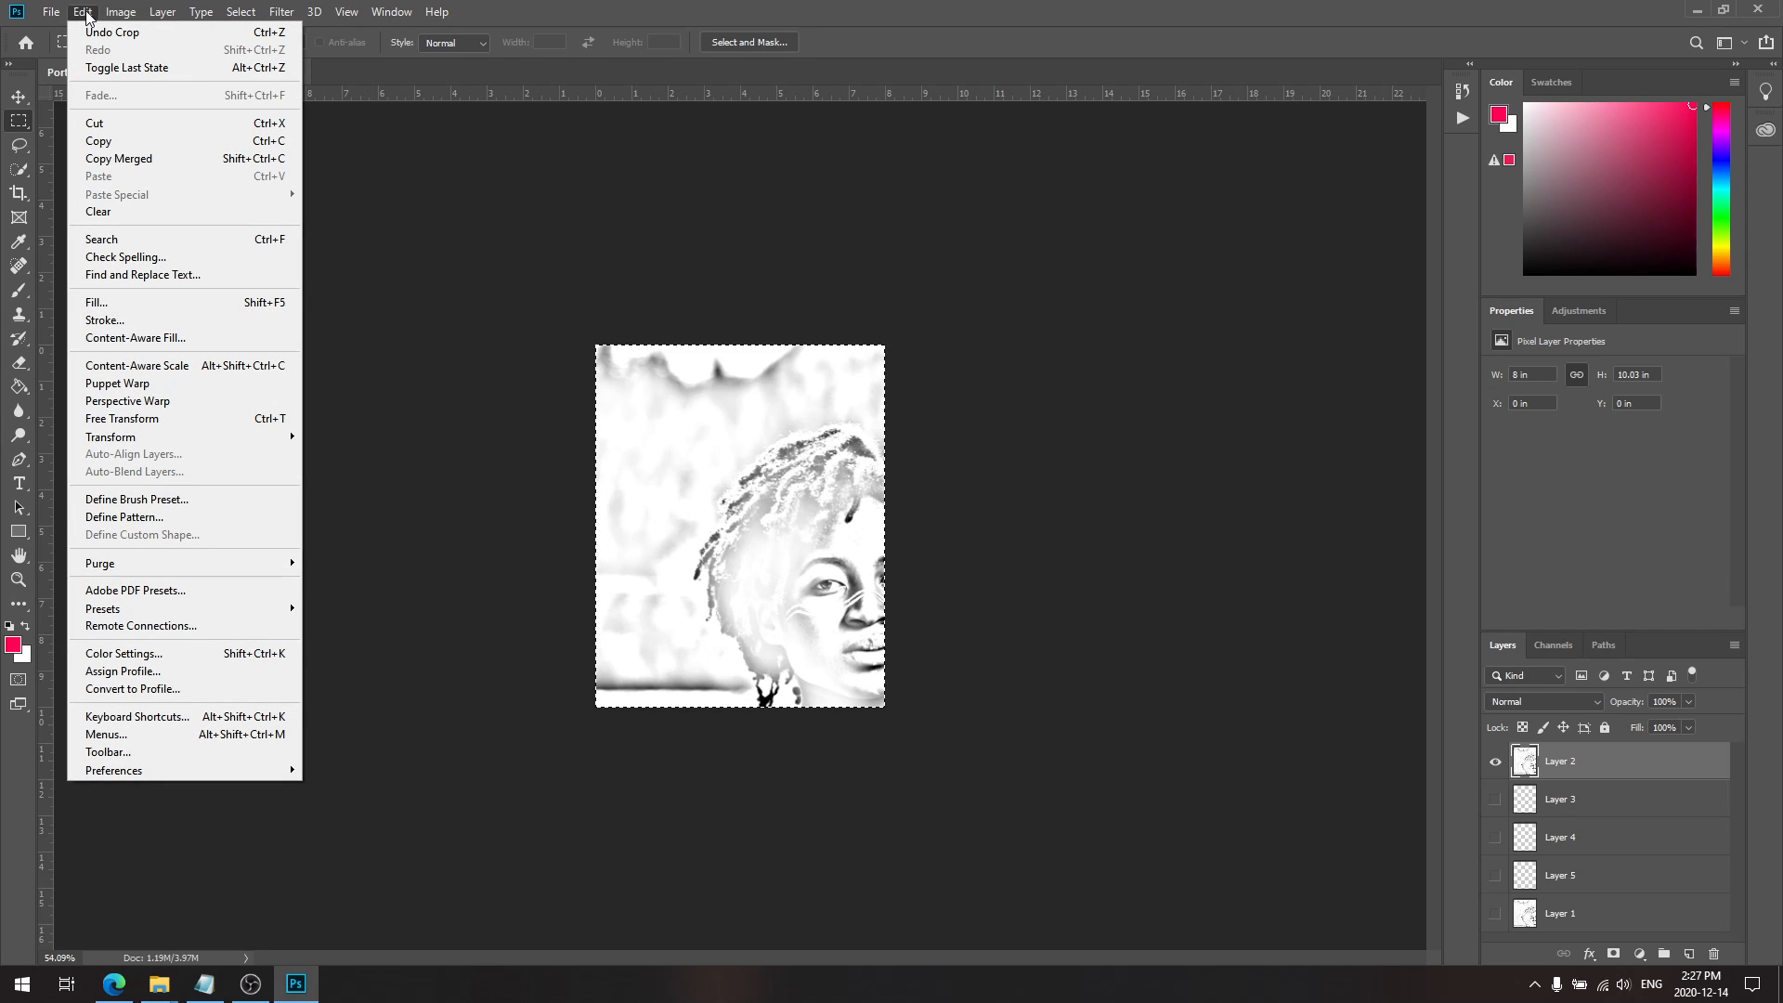
pyautogui.click(1093, 361)
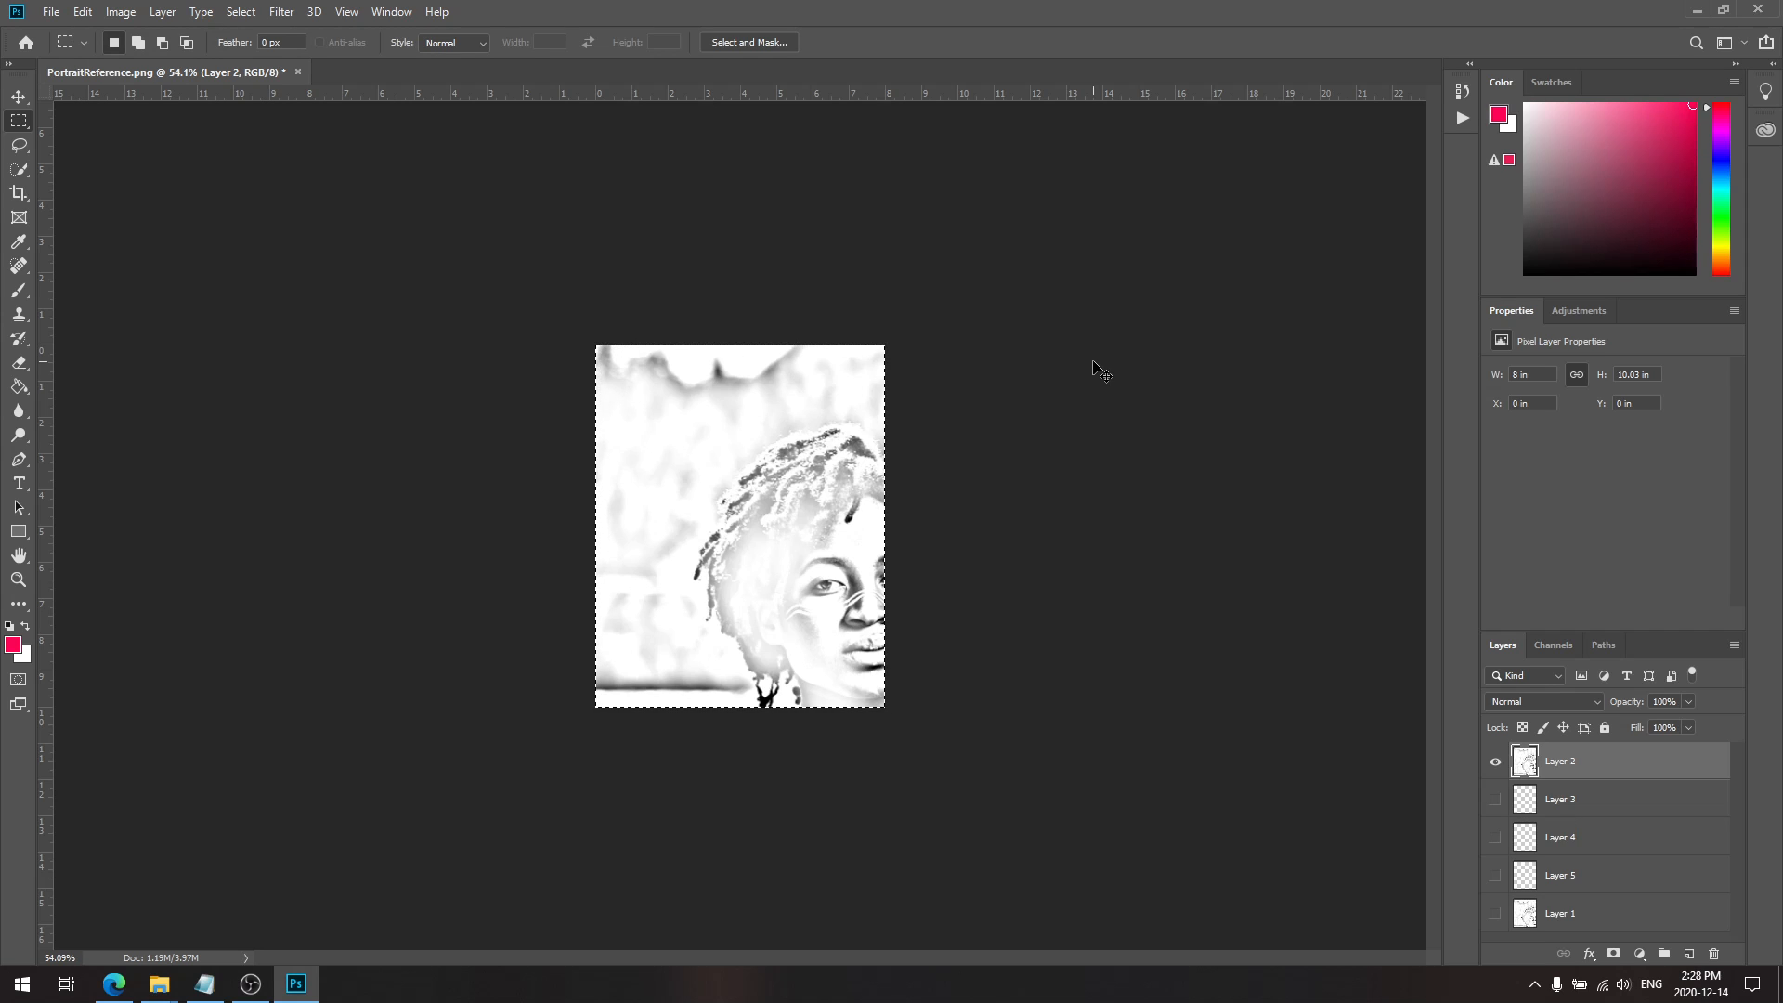
pyautogui.hotkey('ctrl', 'z')
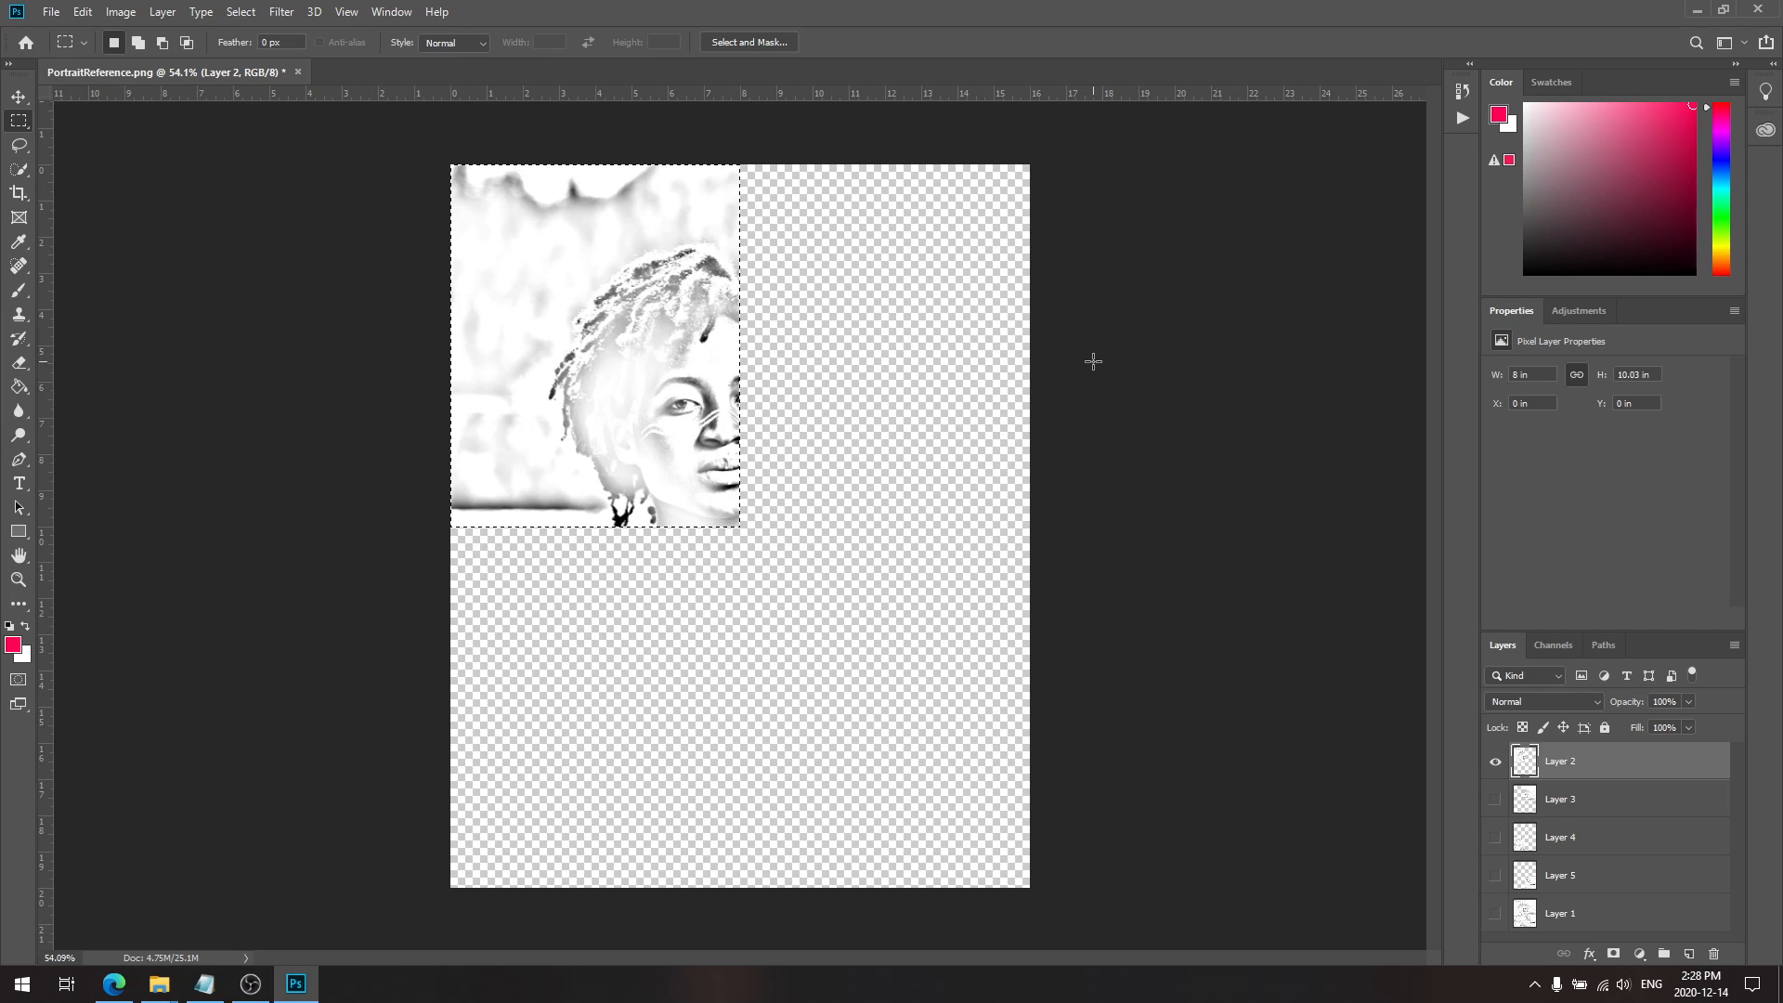
# Step: Hide Layer 2, then show and select Layer 3, the upper-right quarter
pyautogui.click(1495, 764)
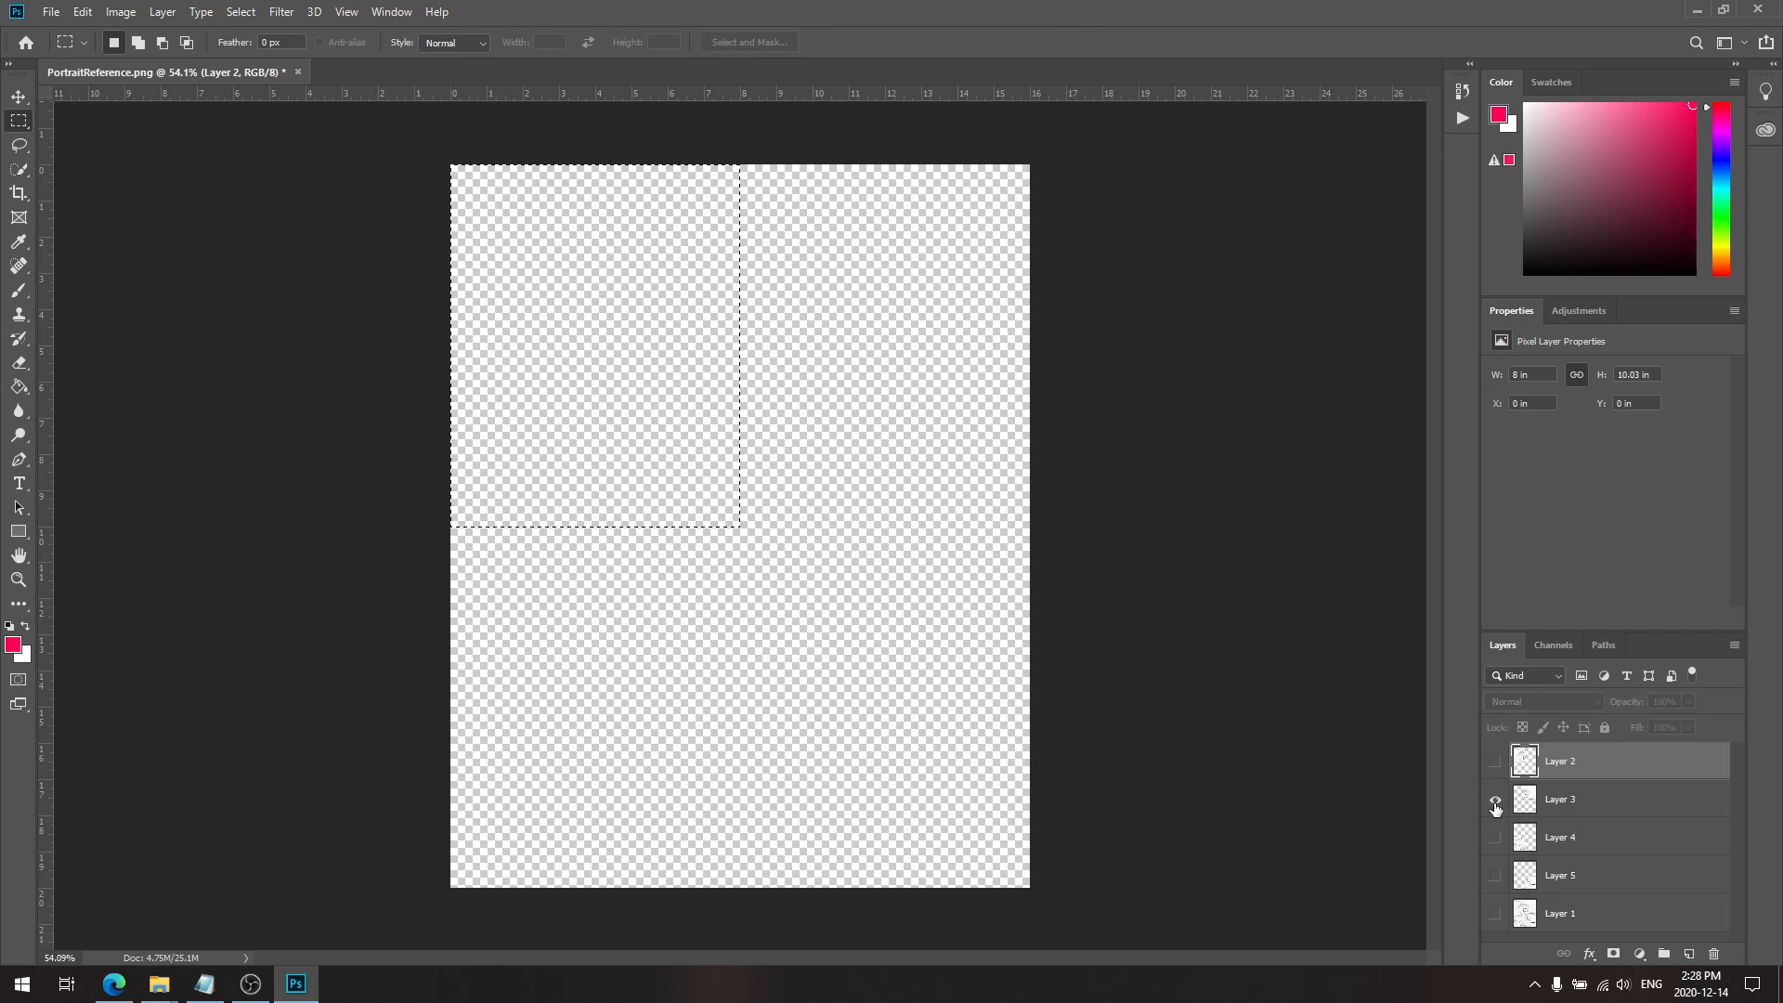
pyautogui.click(1495, 802)
pyautogui.click(1570, 804)
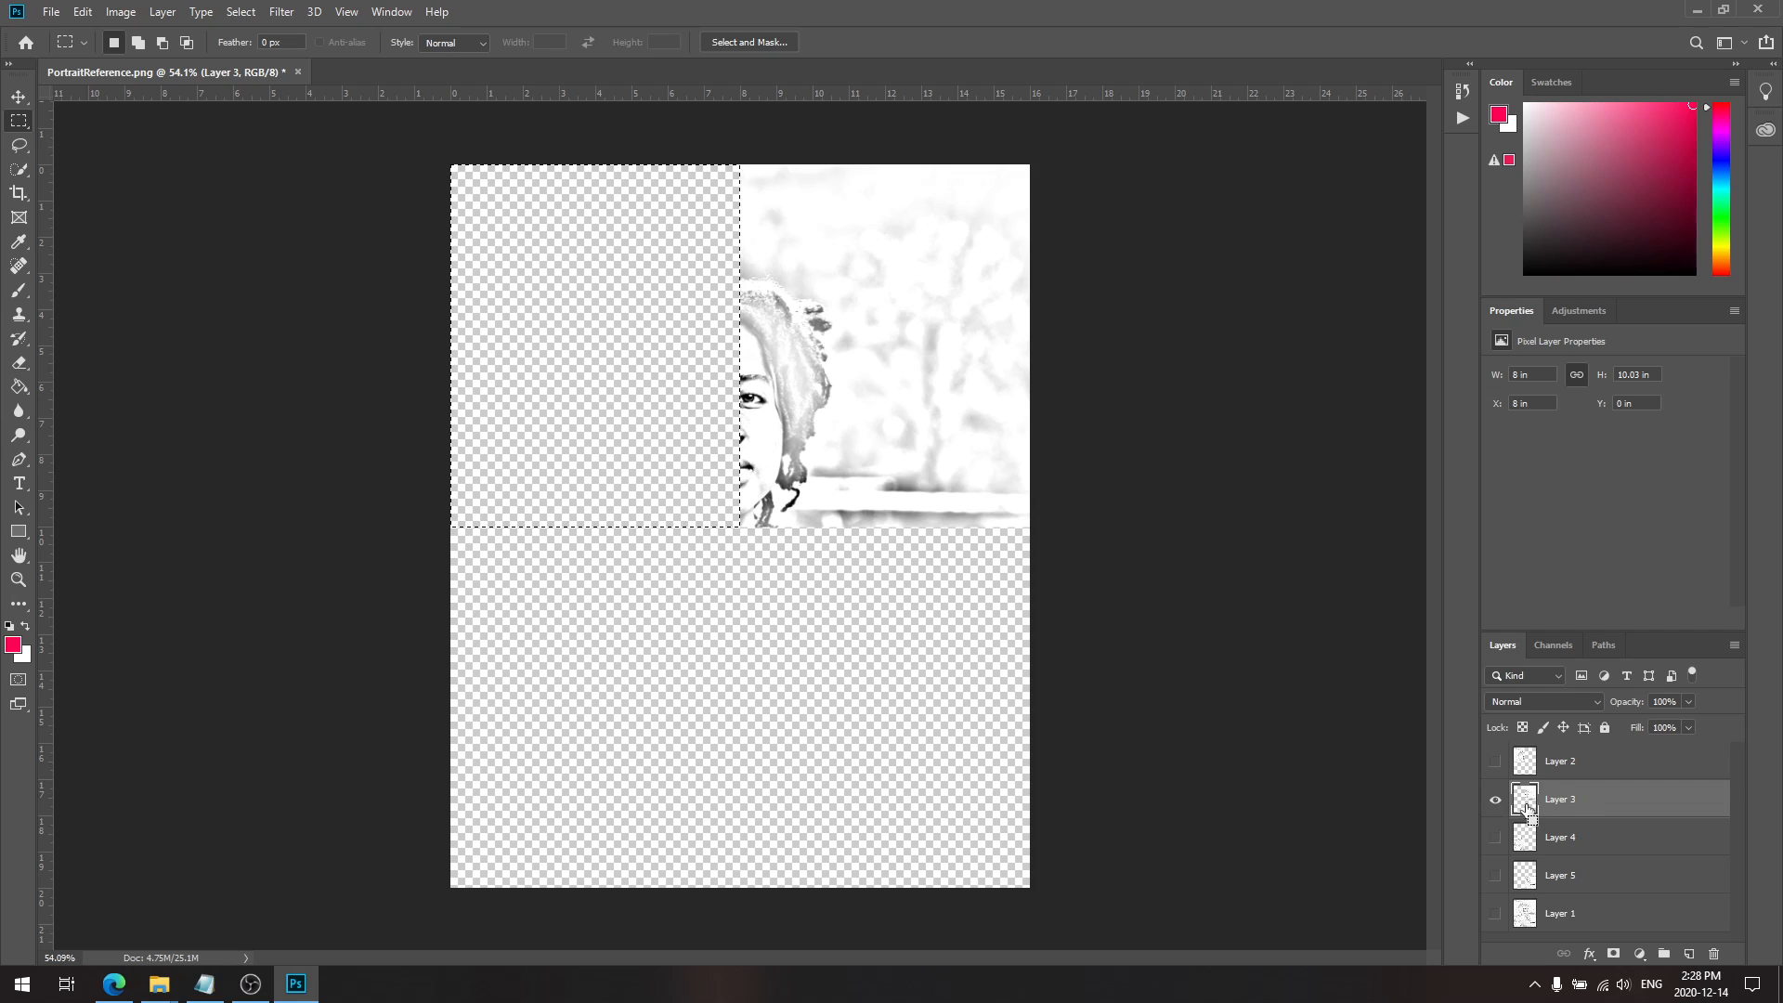
# Step: Load Layer 3's outline as a selection and crop the canvas to that upper-right quarter
pyautogui.keyDown('ctrl'); pyautogui.click(1527, 804); pyautogui.keyUp('ctrl')
pyautogui.click(110, 15)
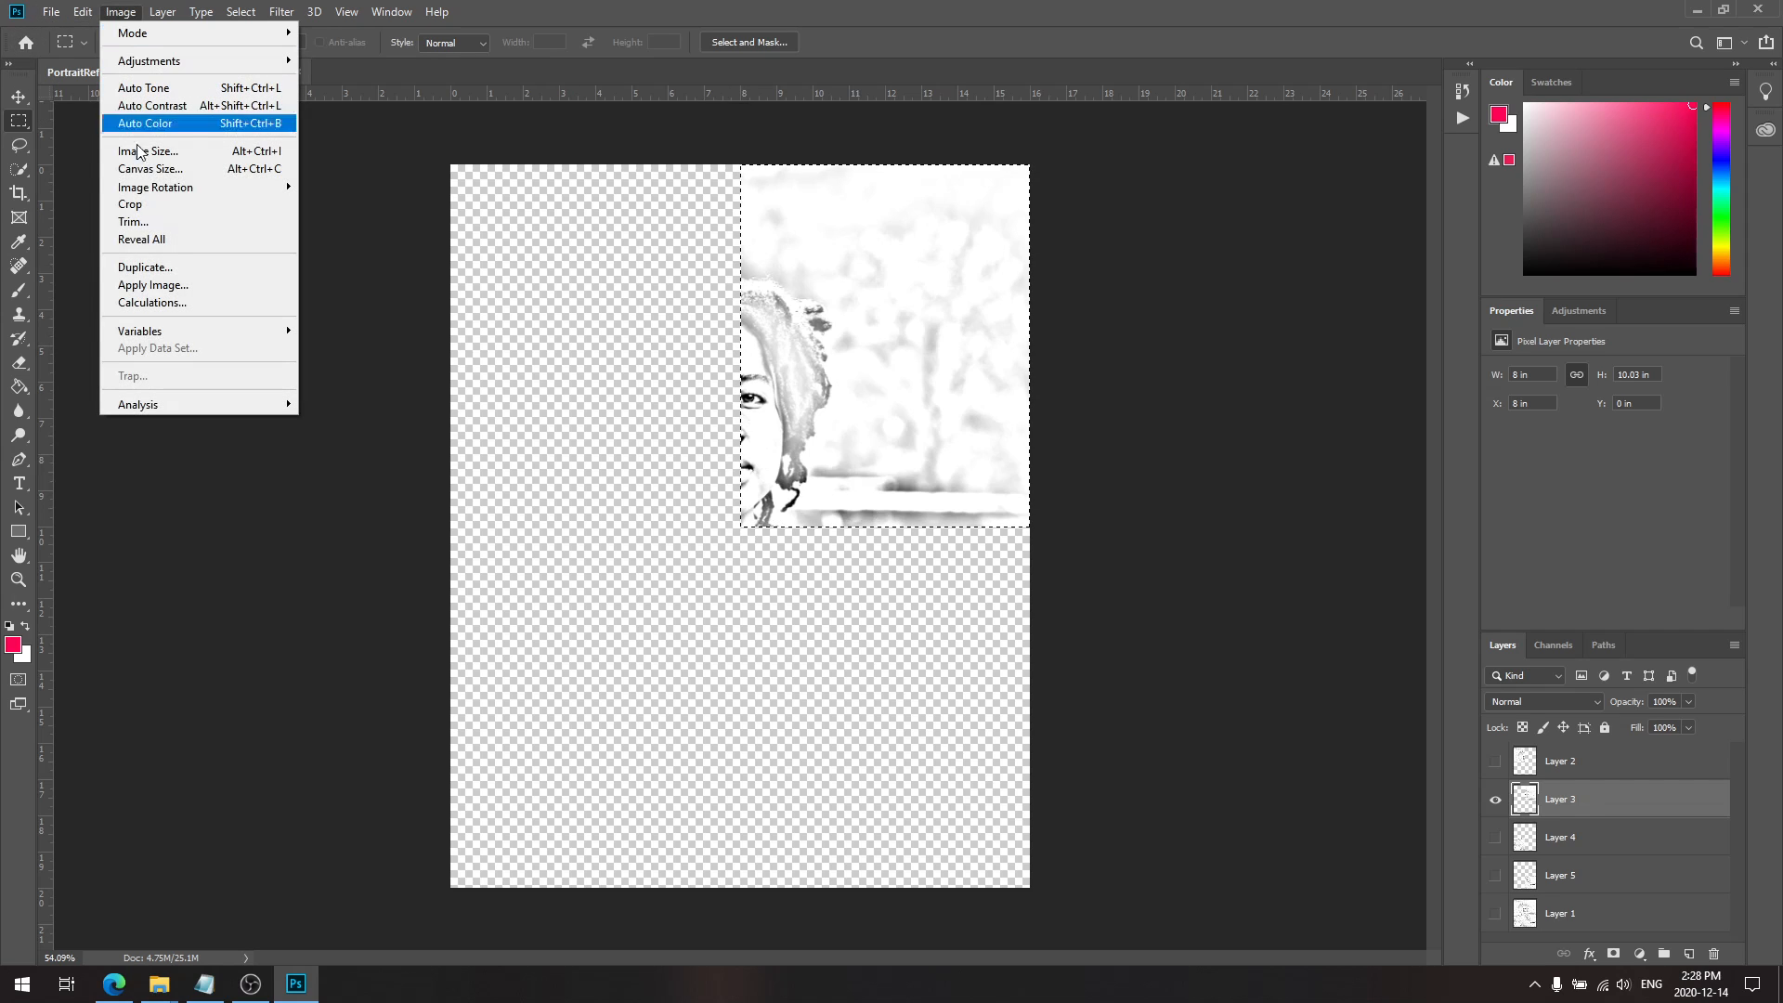
pyautogui.click(169, 204)
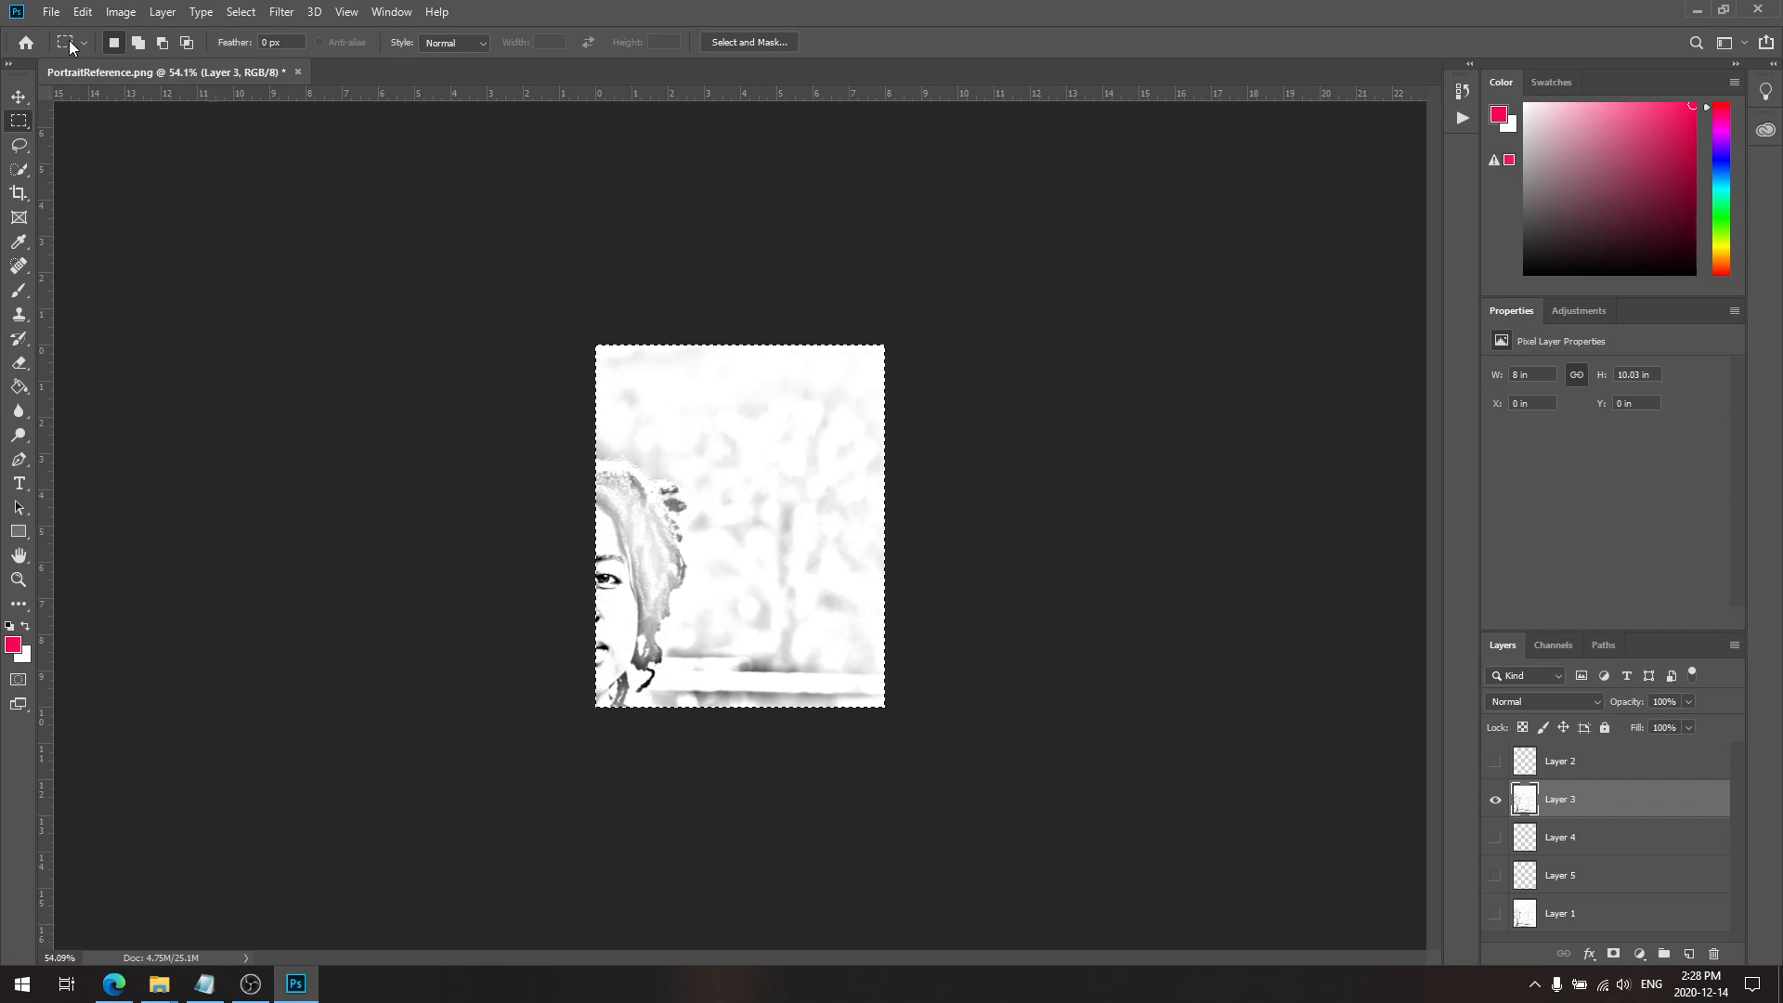
# Step: Centre the cropped Layer 3 quarter on the page in the print setup and keep the settings without printing
pyautogui.click(53, 12)
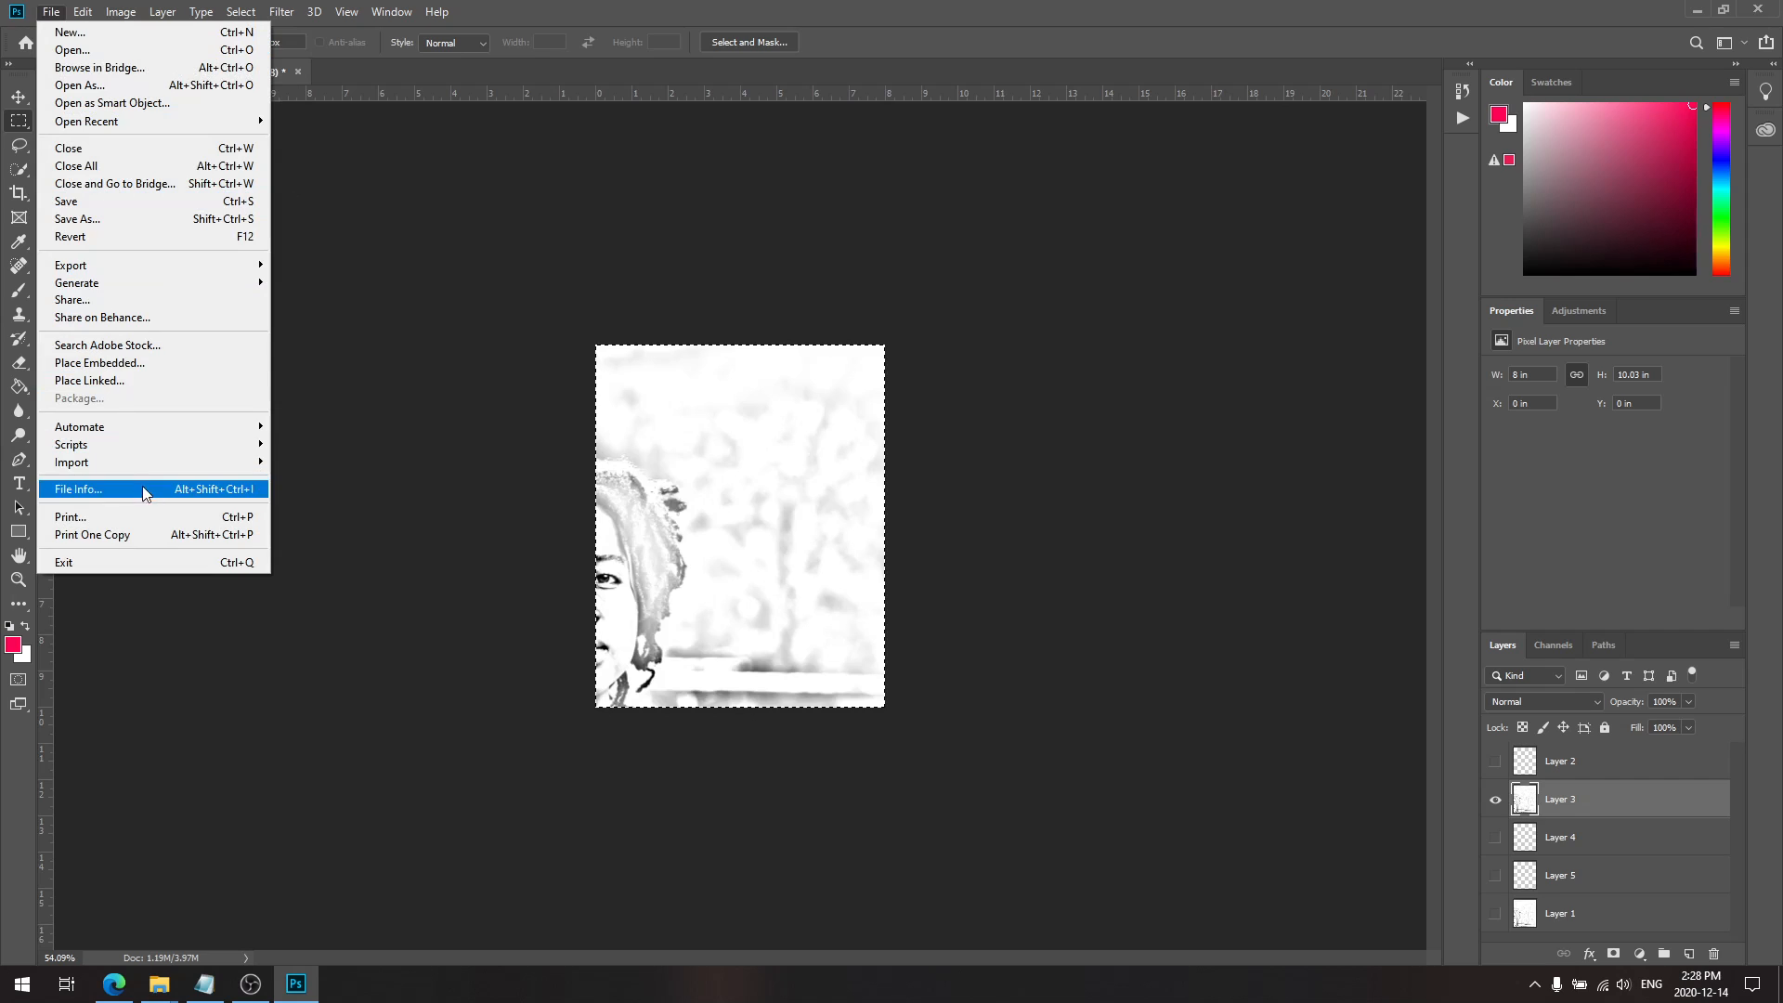
pyautogui.click(148, 515)
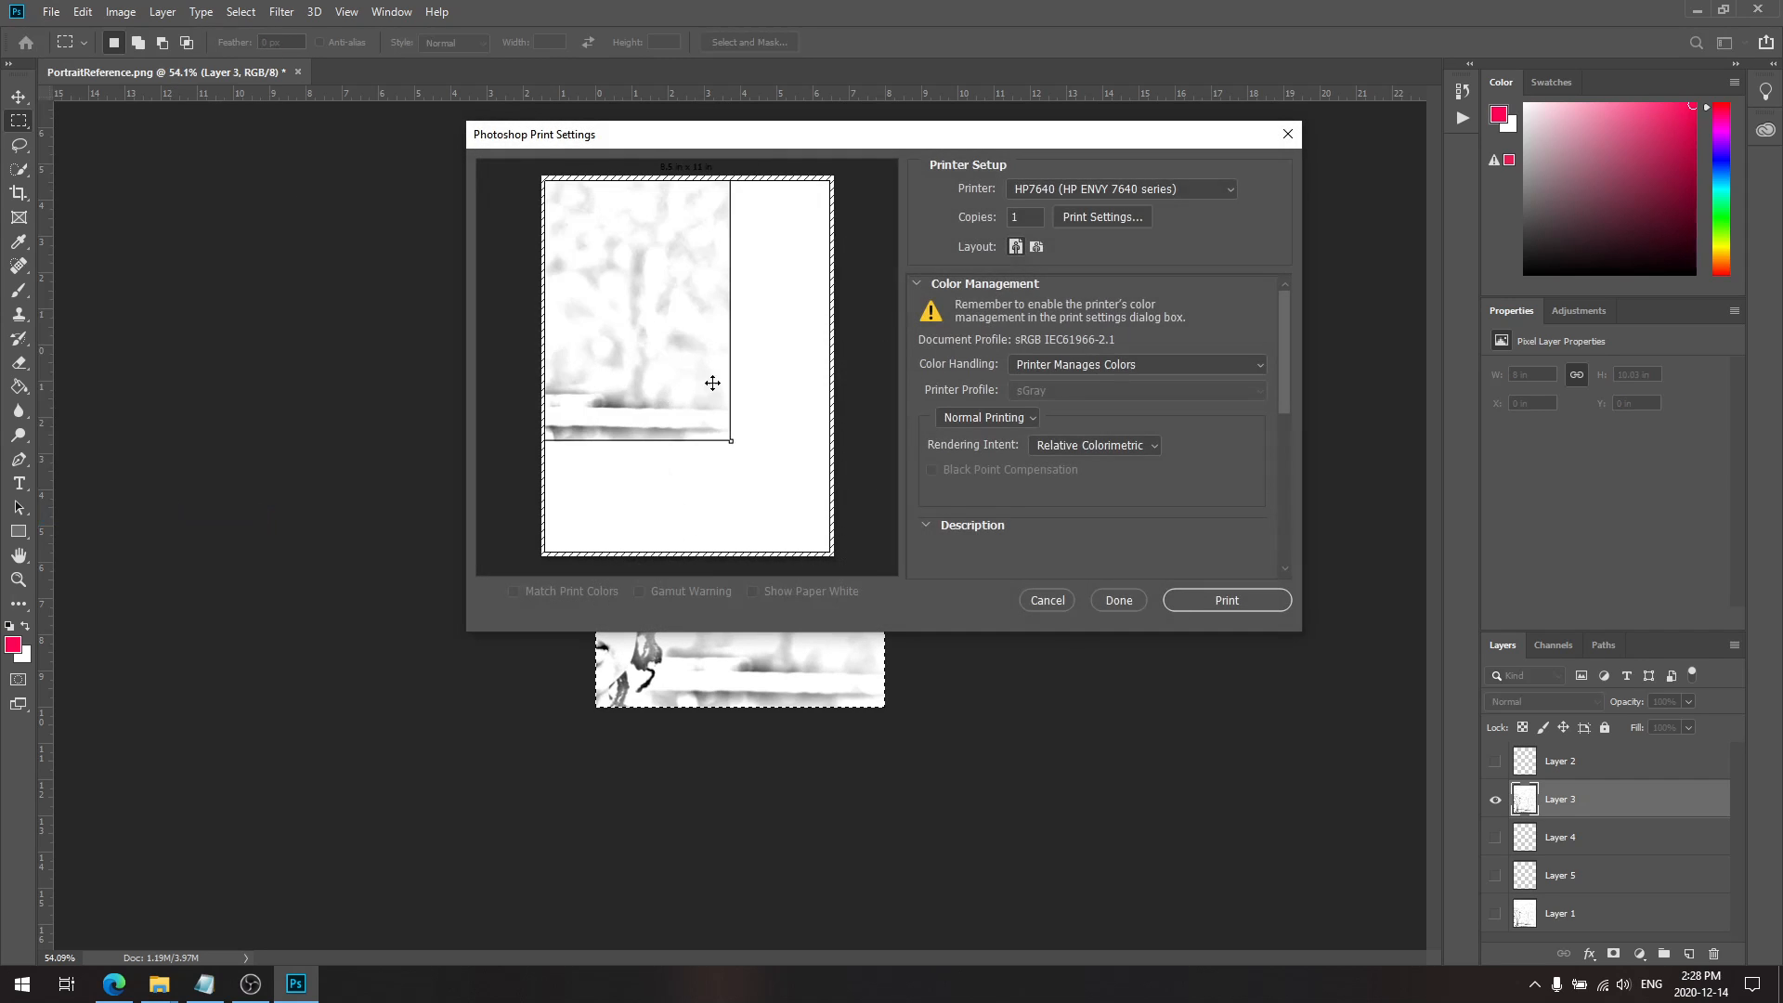
pyautogui.moveTo(588, 287); pyautogui.dragTo(691, 375)
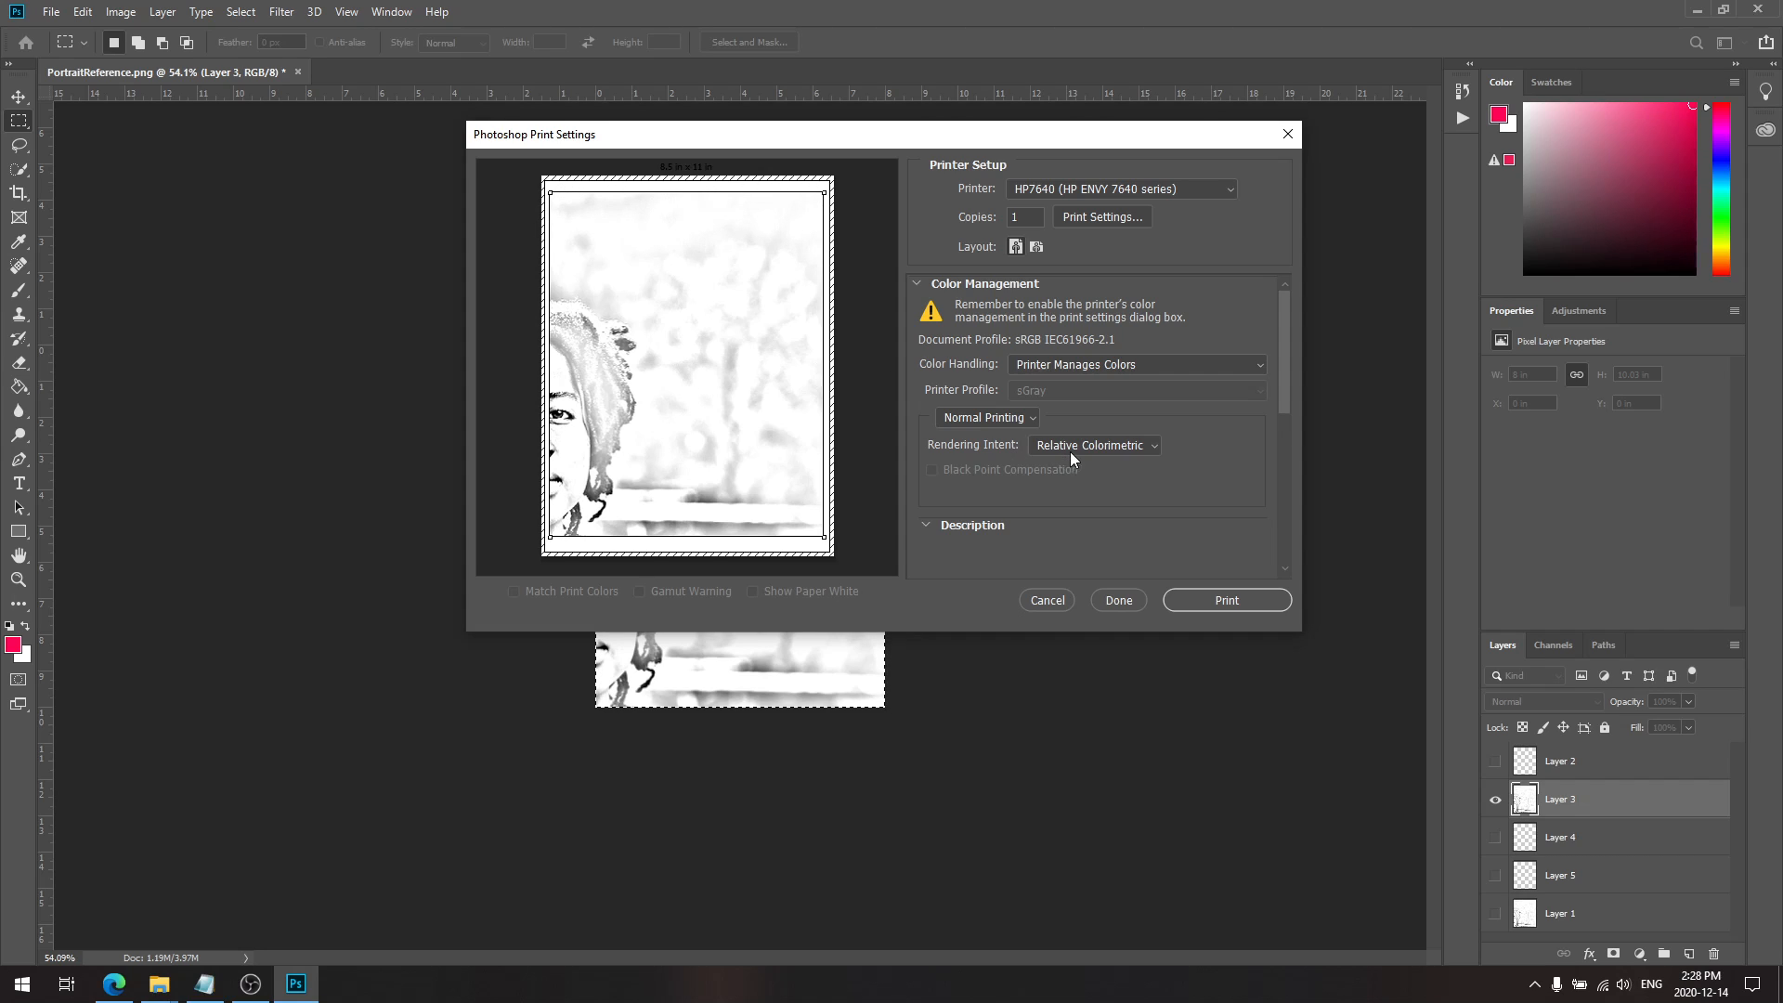
pyautogui.click(1118, 600)
# Step: Hide Layer 3, then undo that visibility change and the crop to restore the full portrait canvas
pyautogui.click(1495, 800)
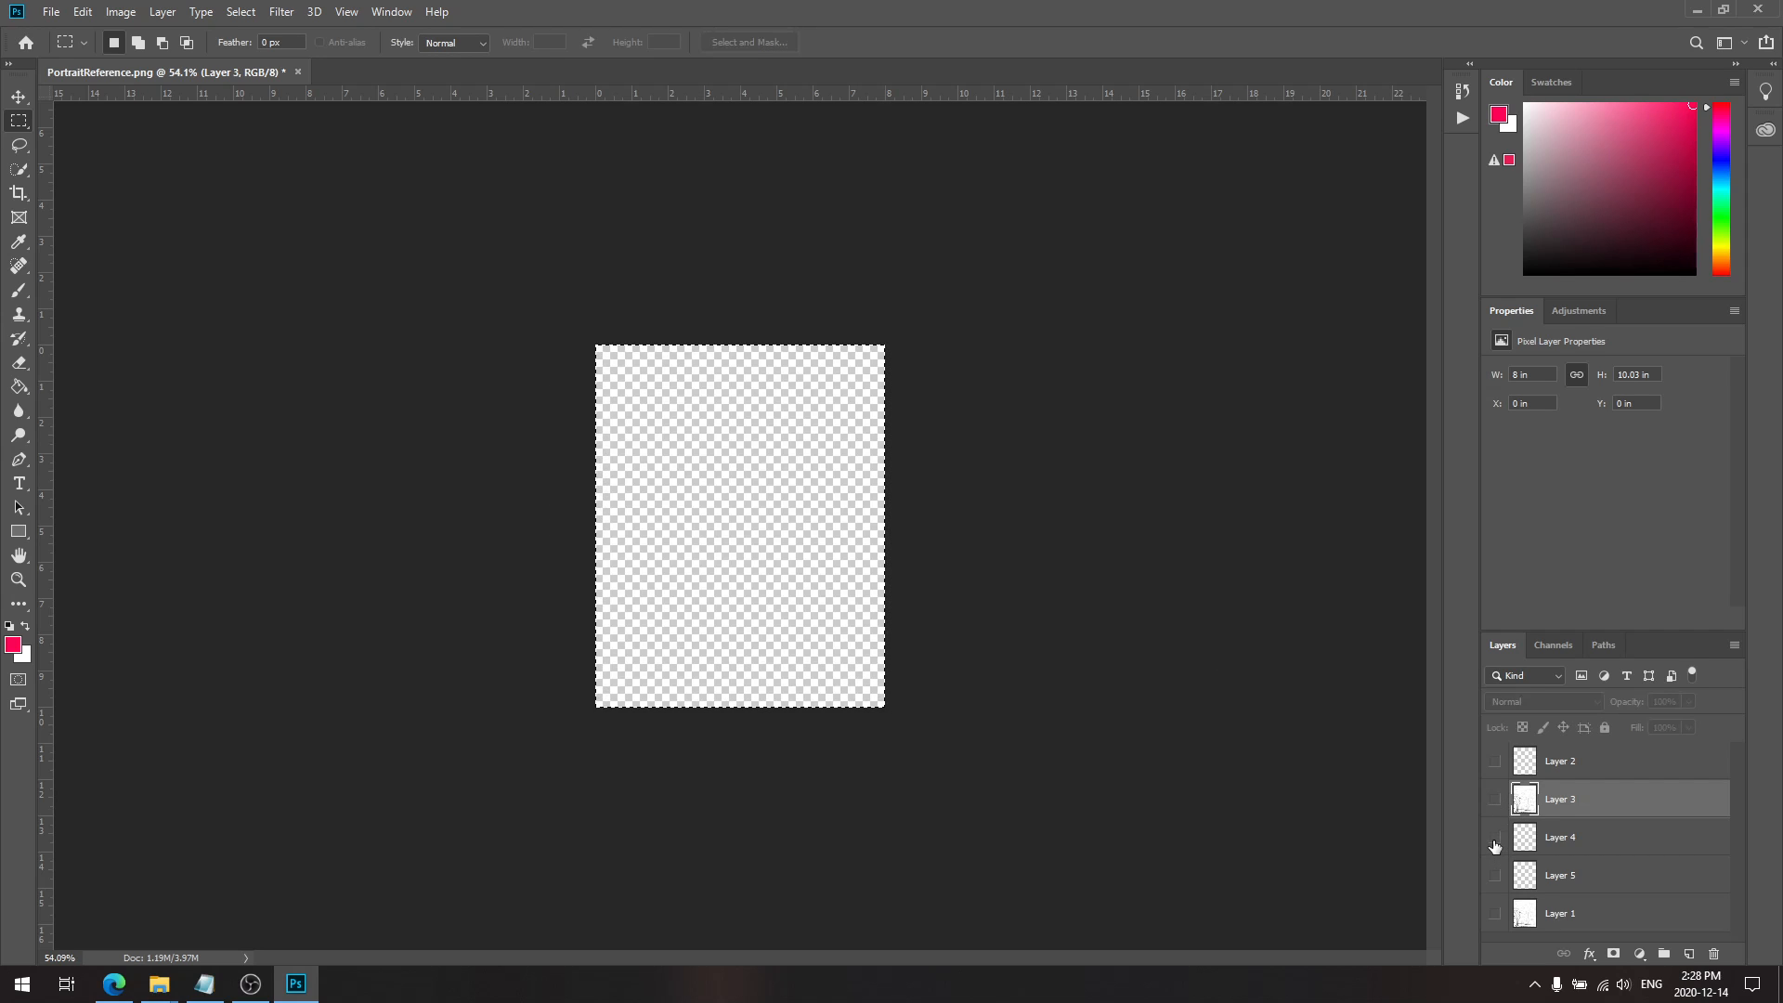
pyautogui.hotkey('ctrl', 'd')
pyautogui.click(104, 15)
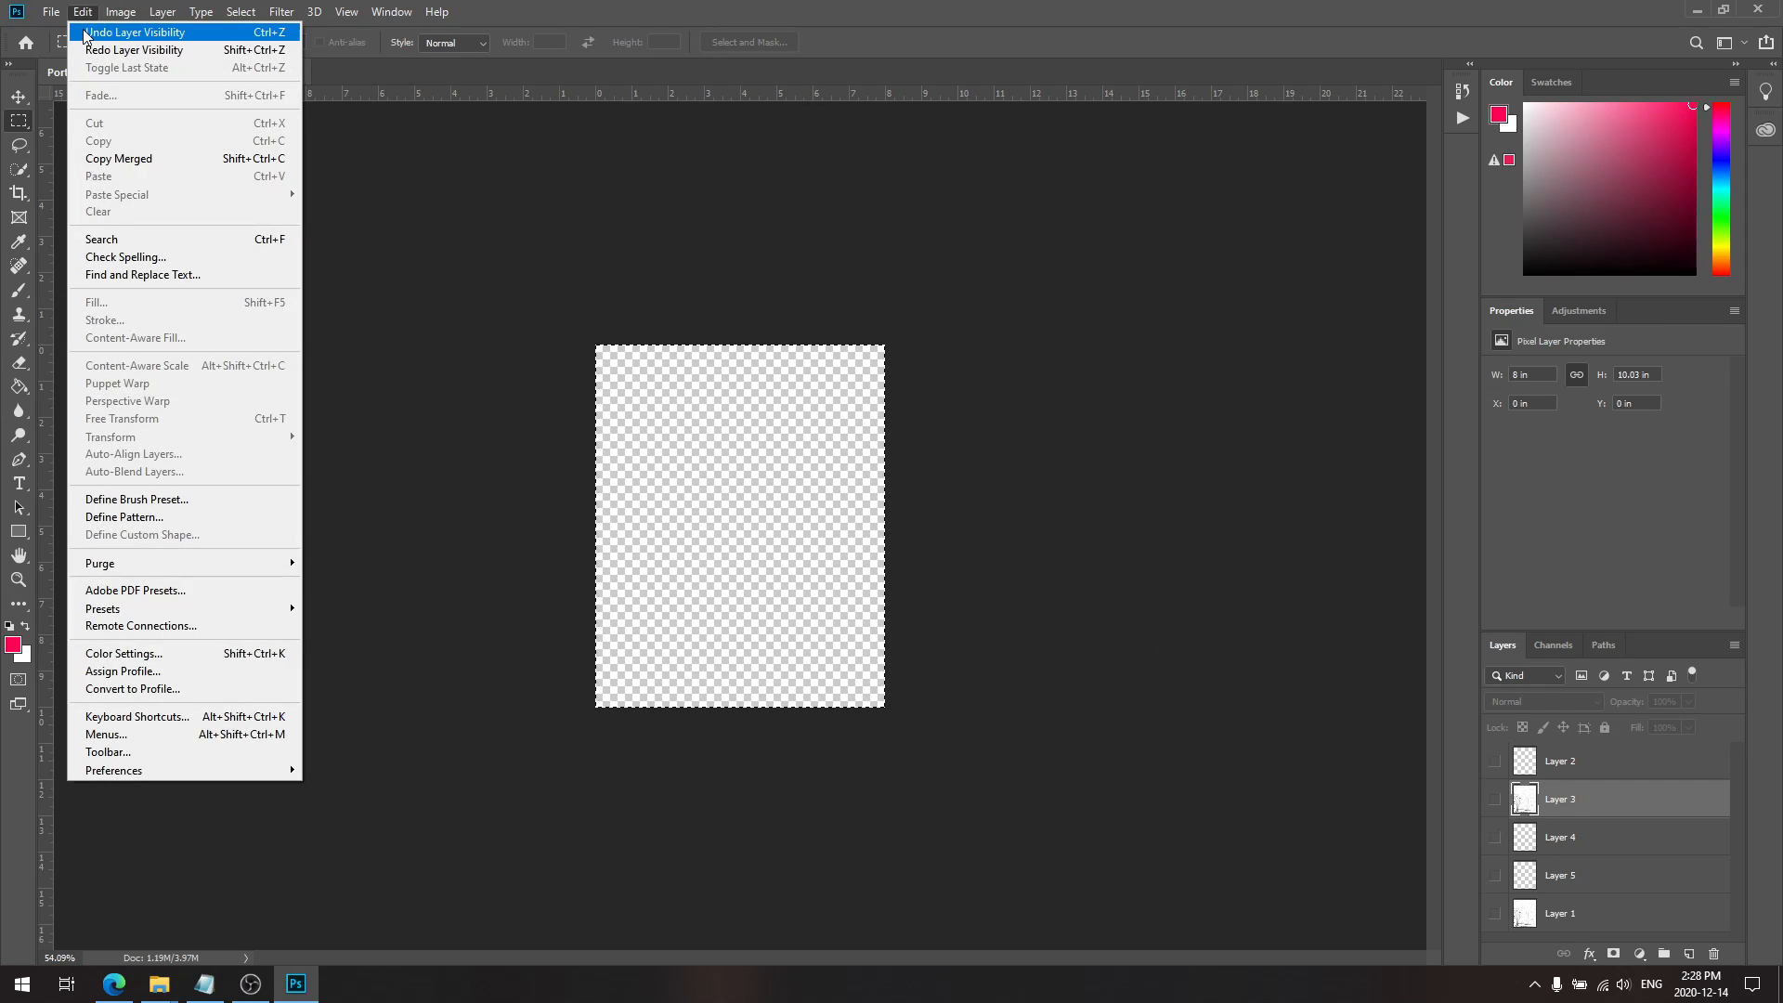
pyautogui.click(85, 32)
pyautogui.click(83, 12)
pyautogui.click(86, 32)
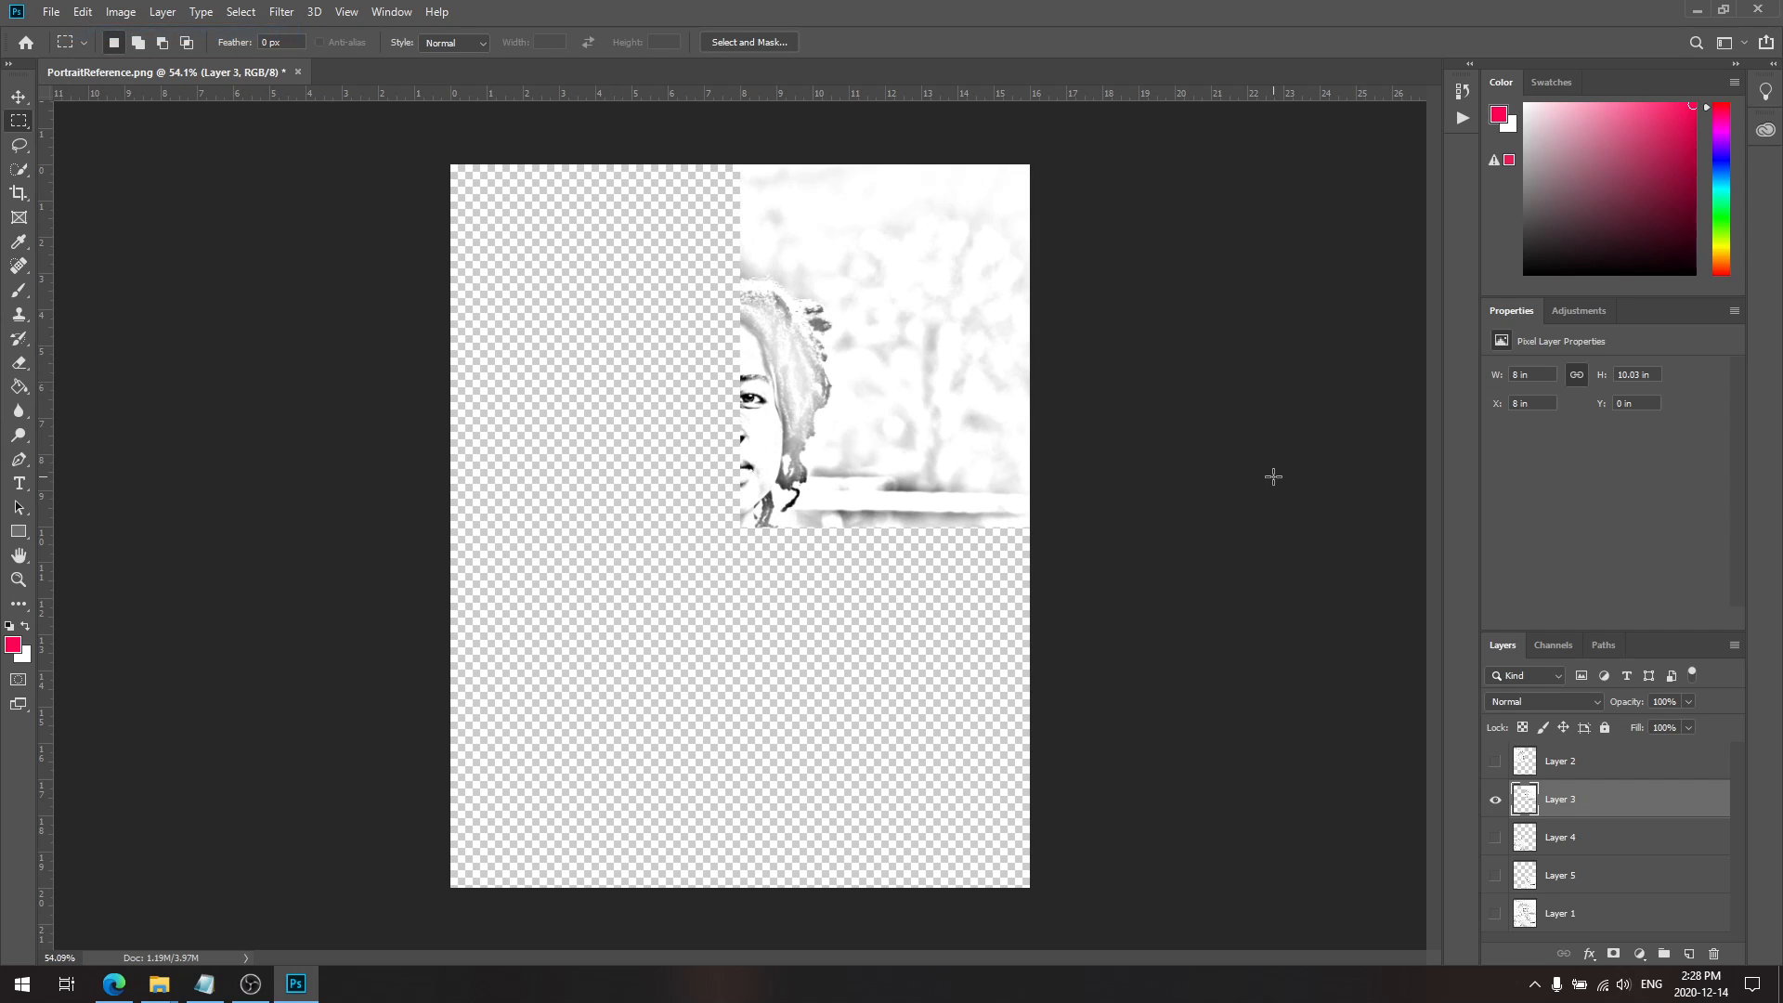
# Step: Show and select Layer 4, the lower-left quarter, and hide Layer 3
pyautogui.click(1495, 838)
pyautogui.click(1495, 799)
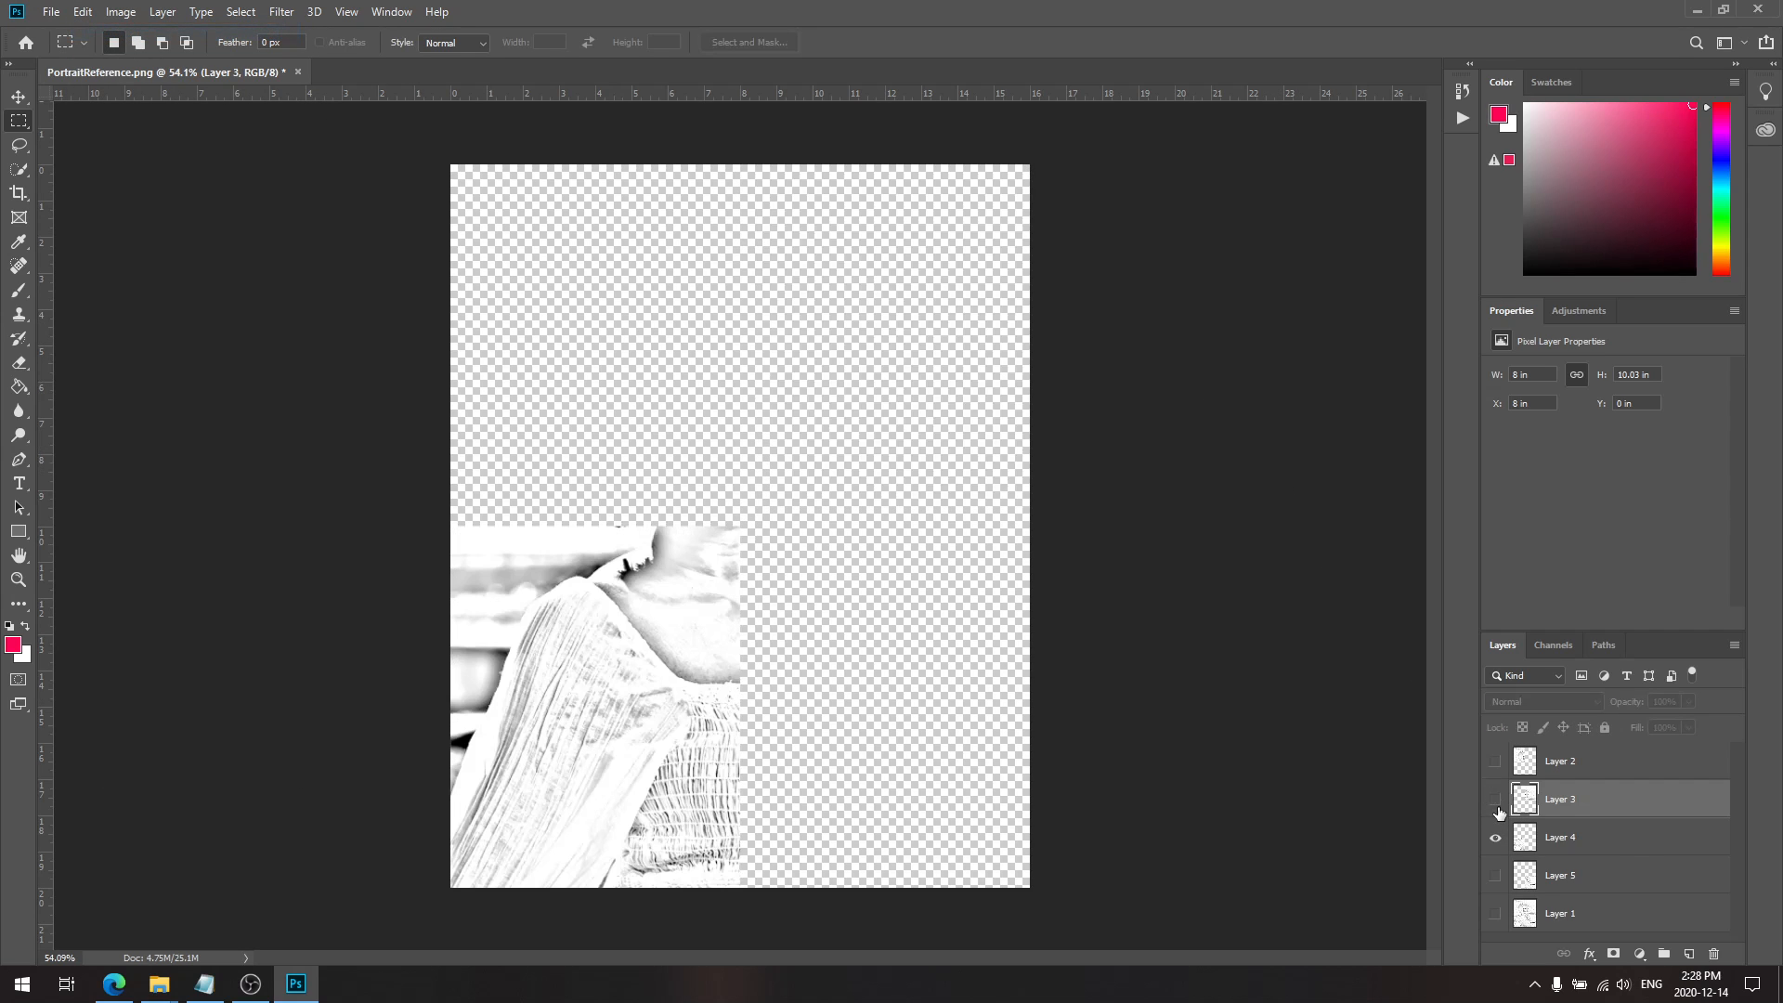
pyautogui.click(1548, 843)
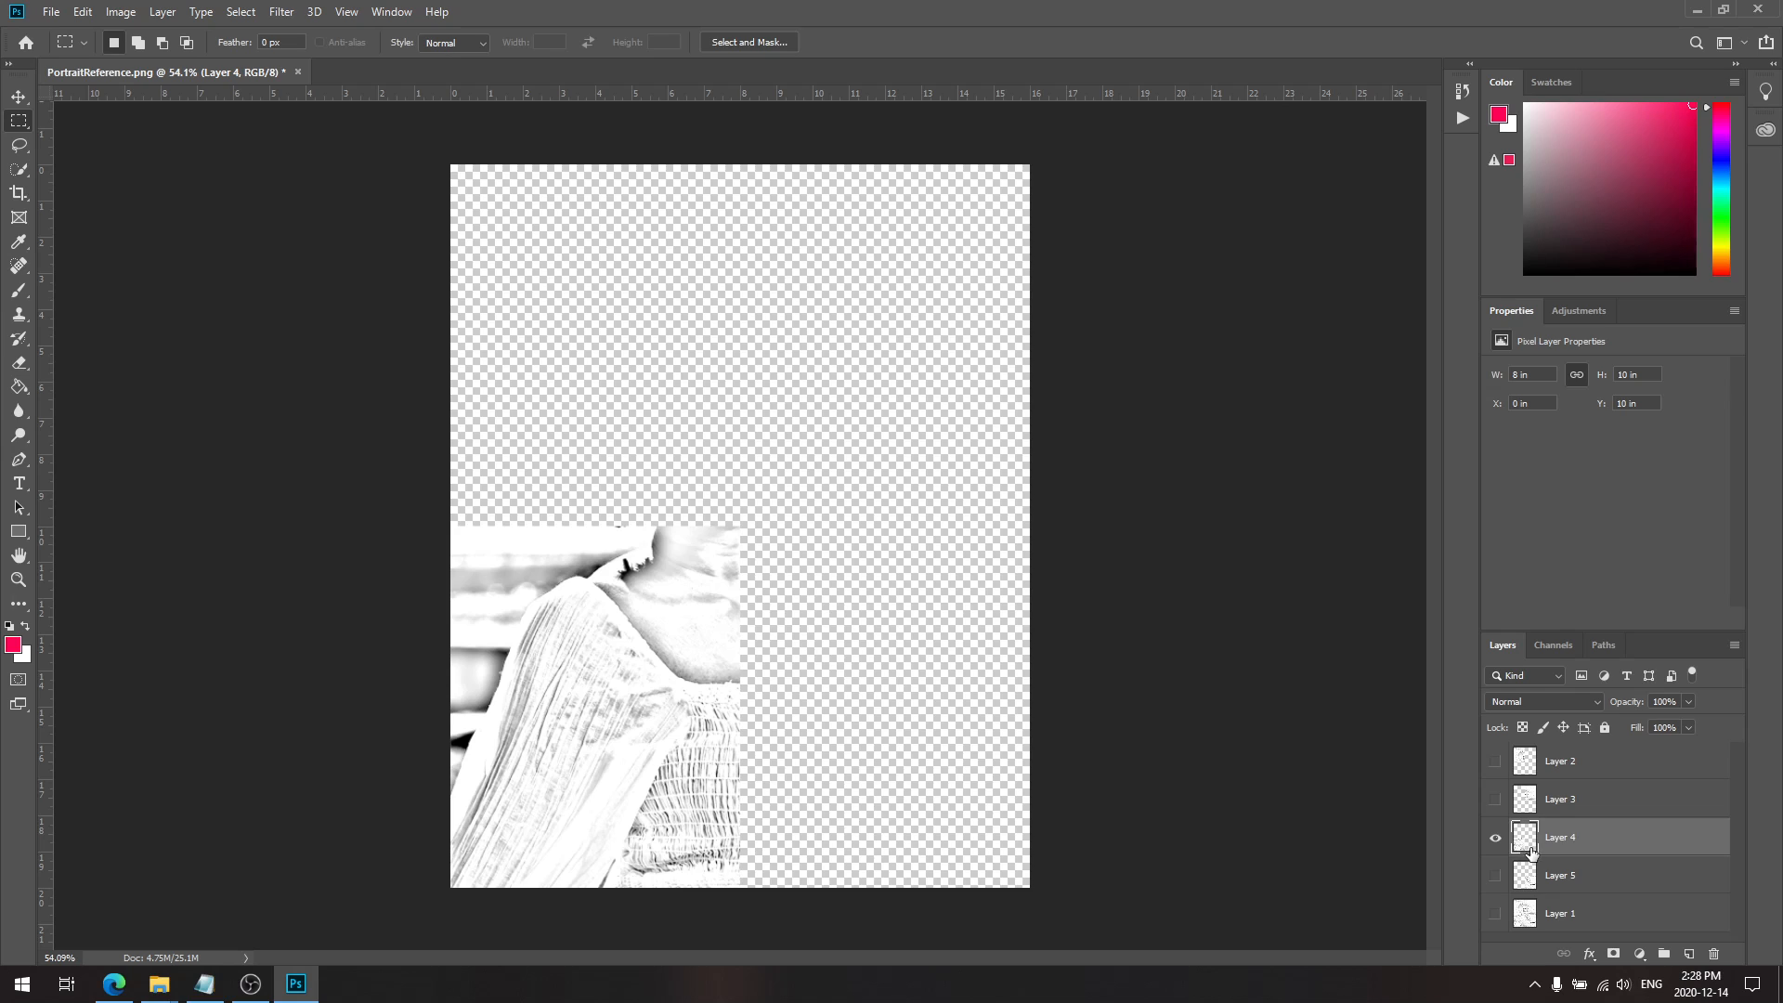
# Step: Load Layer 4's outline as a selection and crop the canvas to that lower-left quarter
pyautogui.keyDown('ctrl'); pyautogui.click(1524, 838); pyautogui.keyUp('ctrl')
pyautogui.click(131, 14)
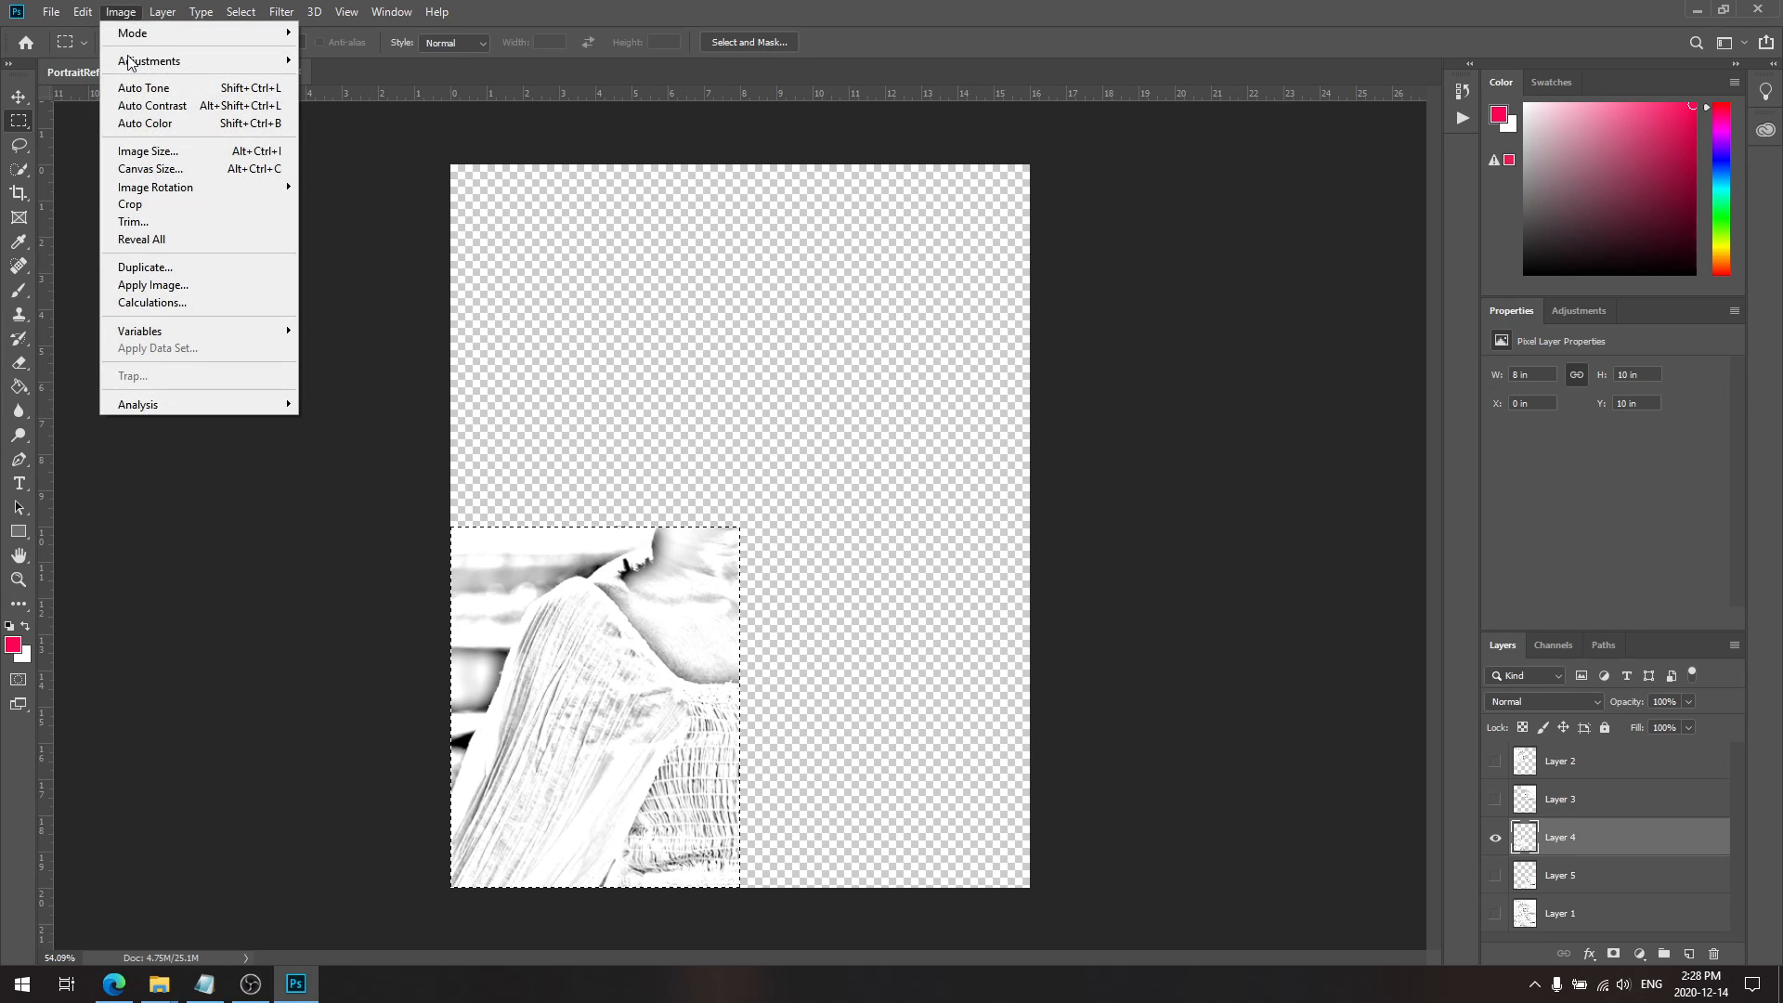
pyautogui.click(123, 204)
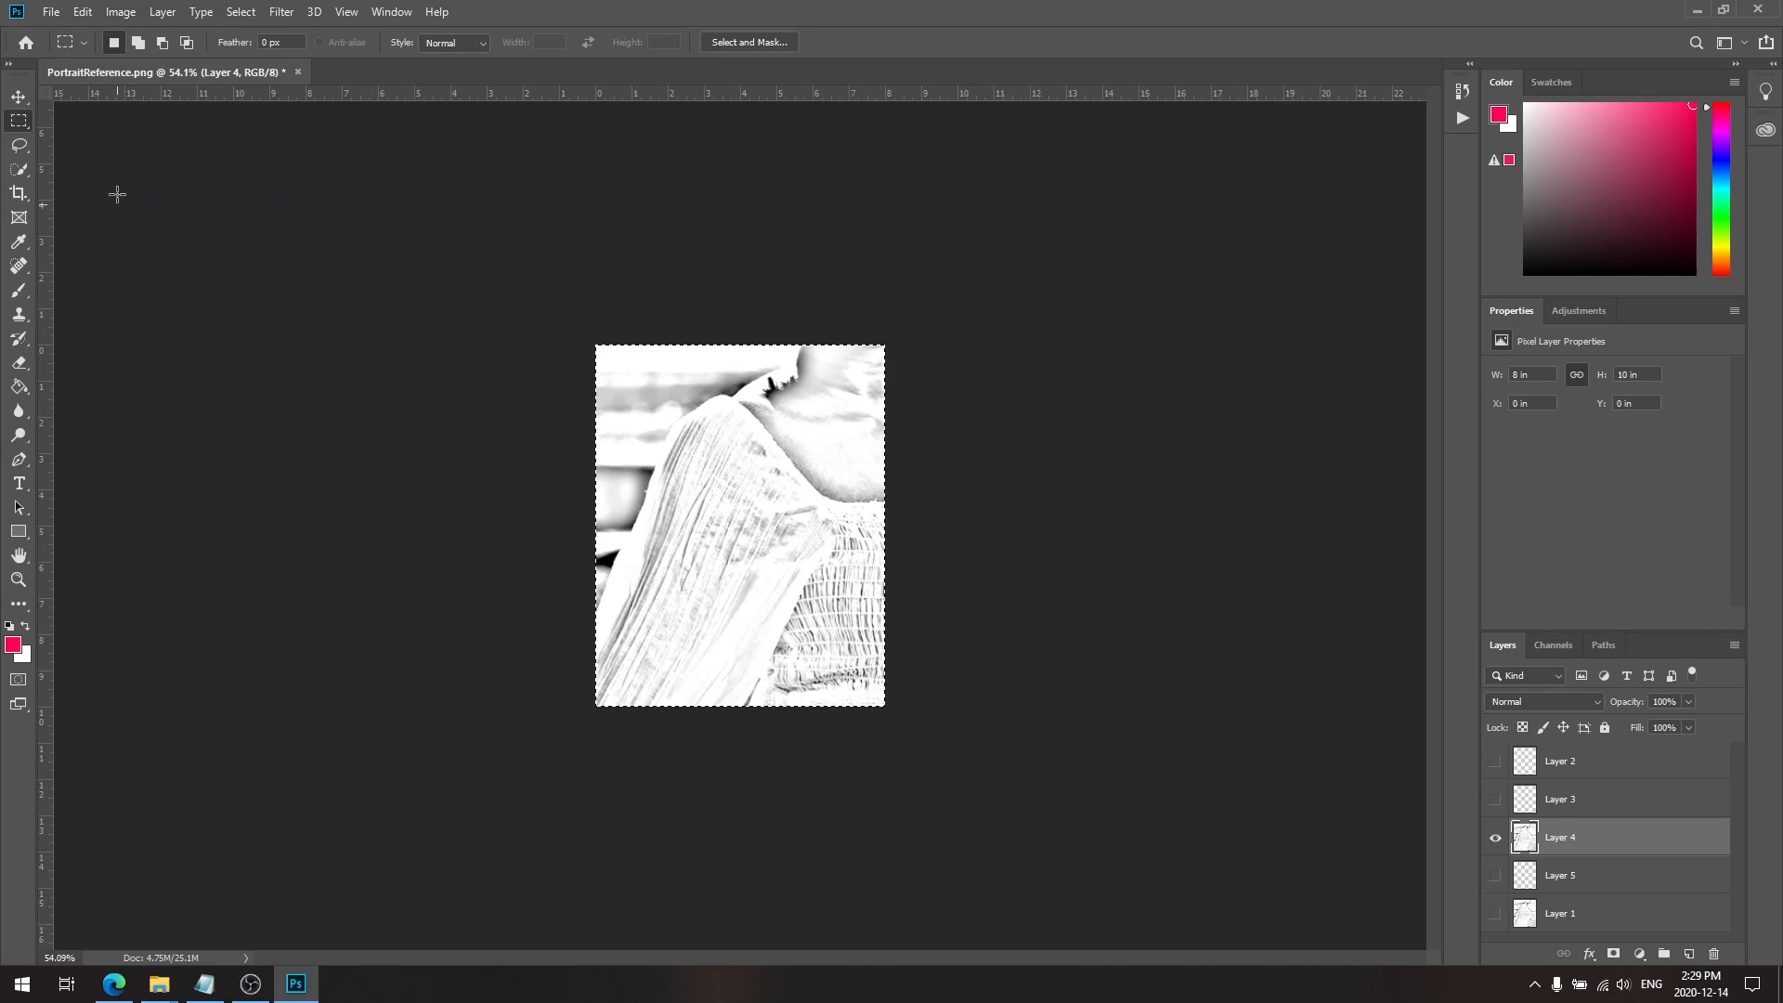
# Step: Preview the cropped Layer 4 quarter in the print setup, cancel without printing, and undo the crop
pyautogui.click(51, 12)
pyautogui.click(136, 517)
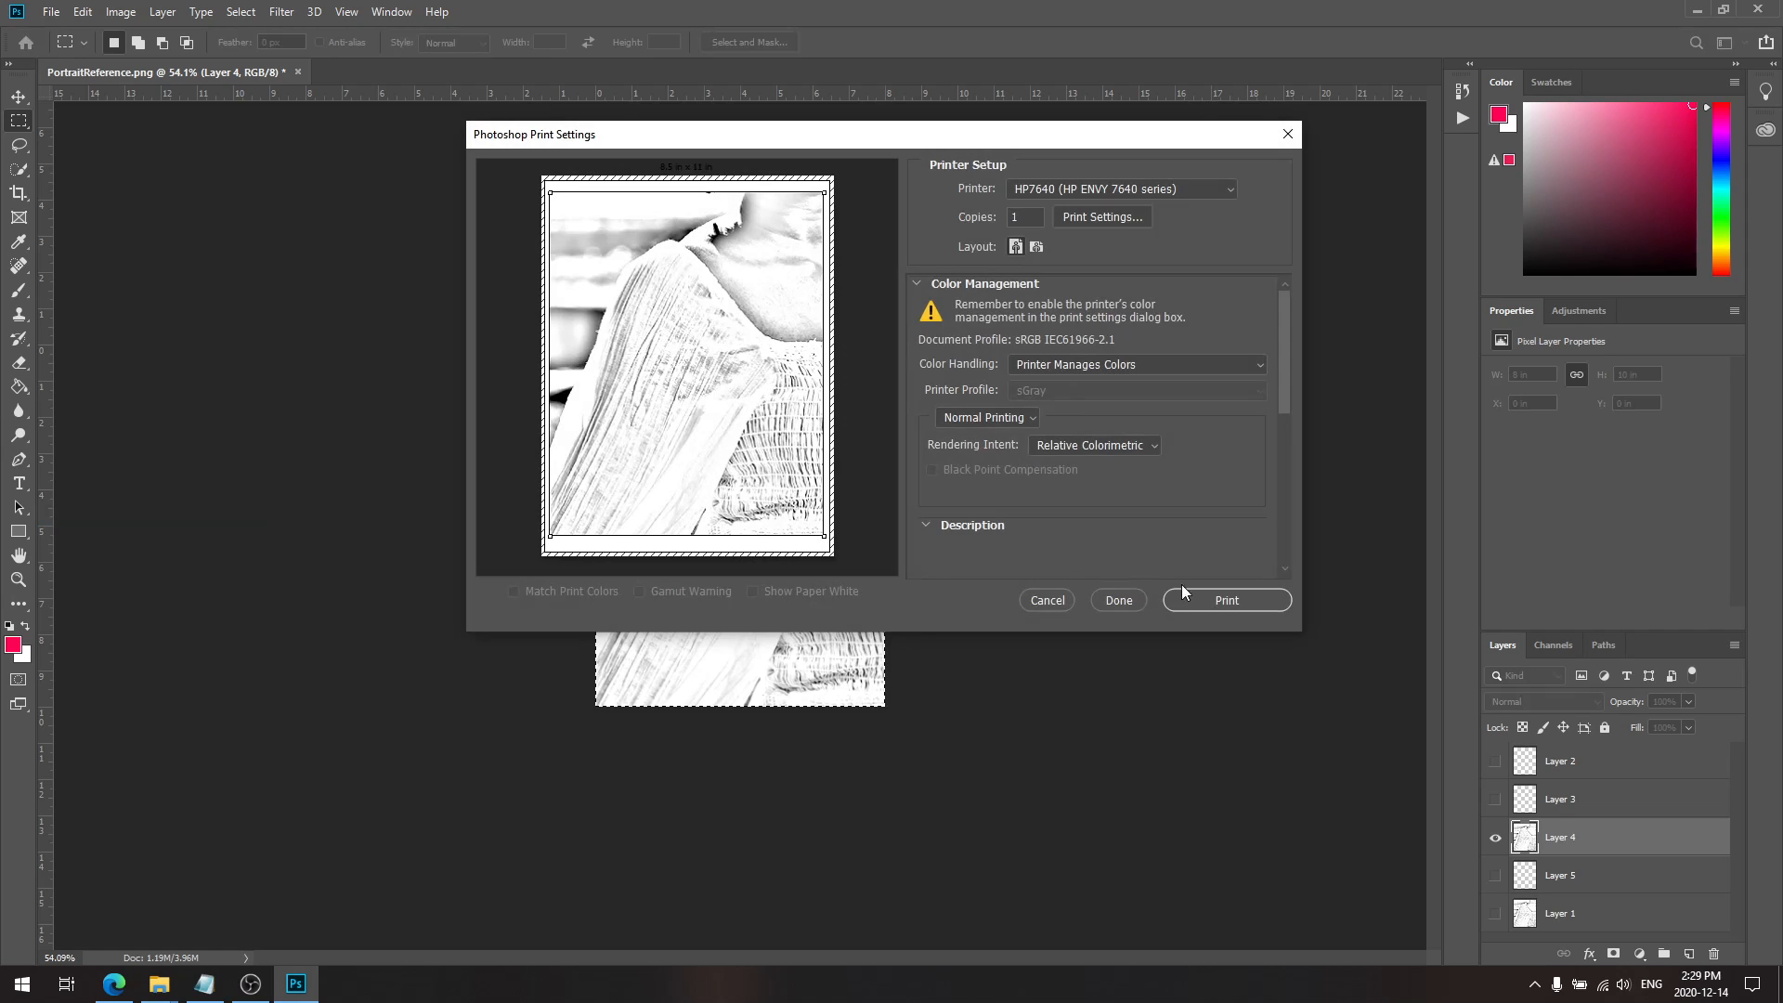
pyautogui.click(1056, 604)
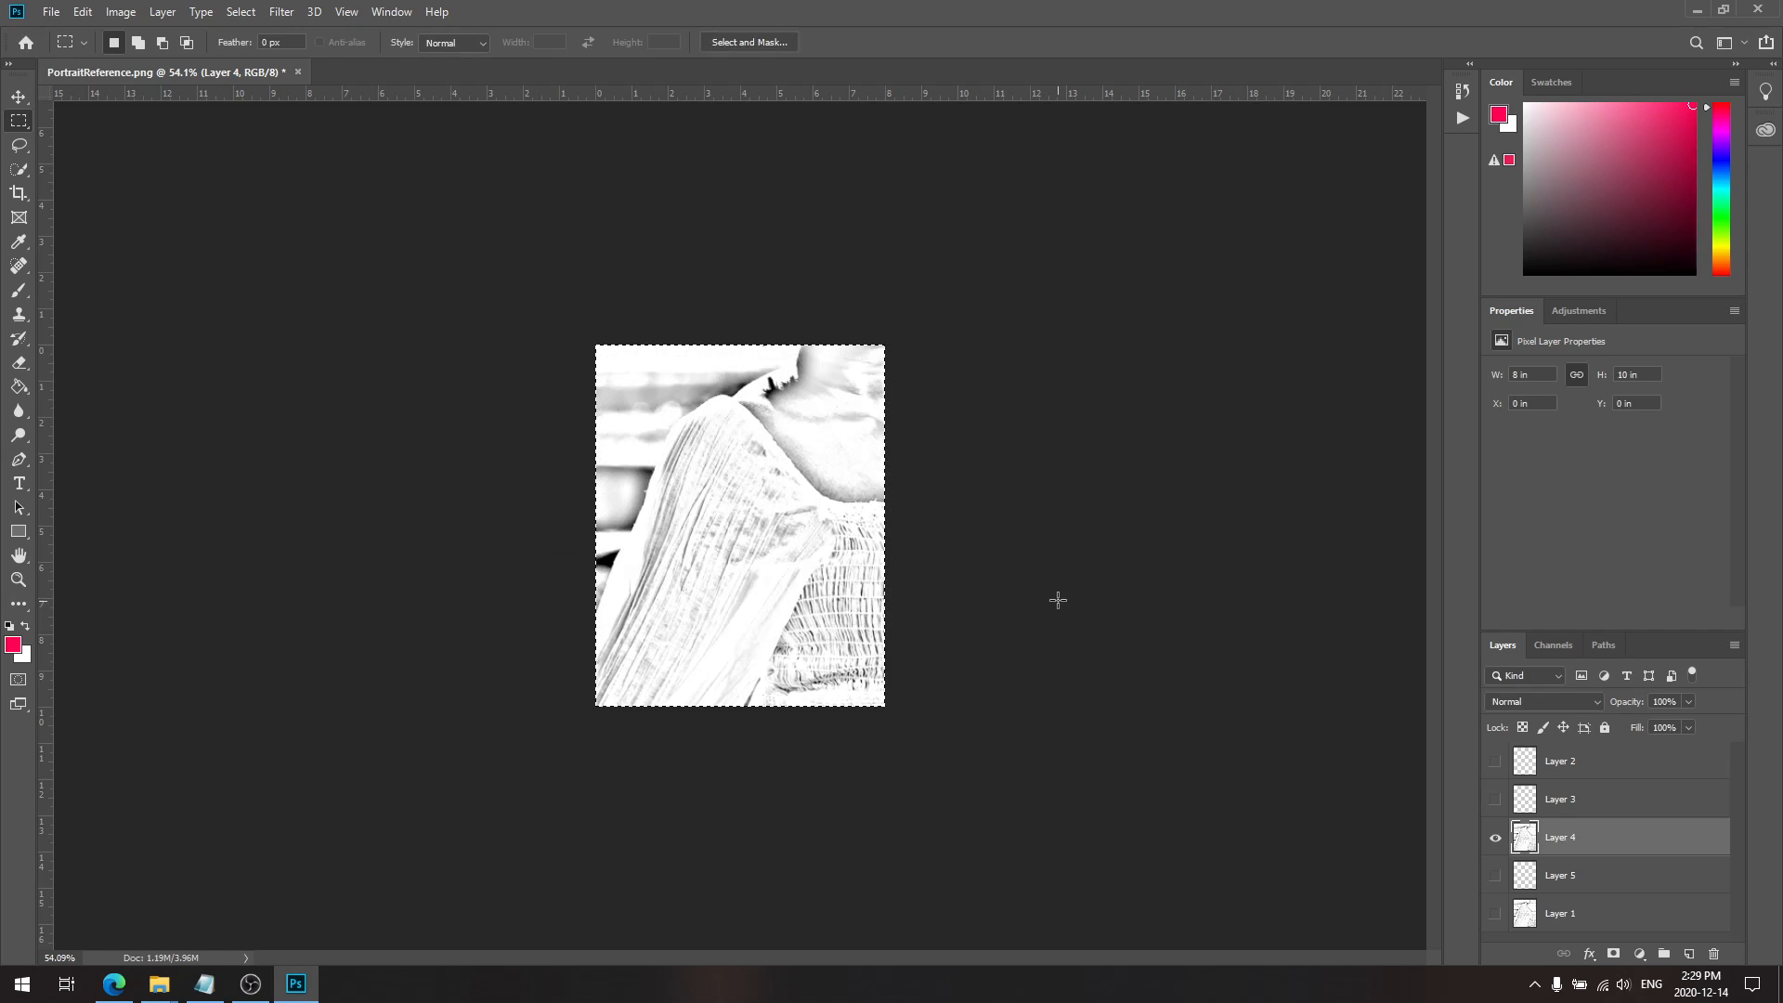
pyautogui.click(82, 11)
pyautogui.click(111, 32)
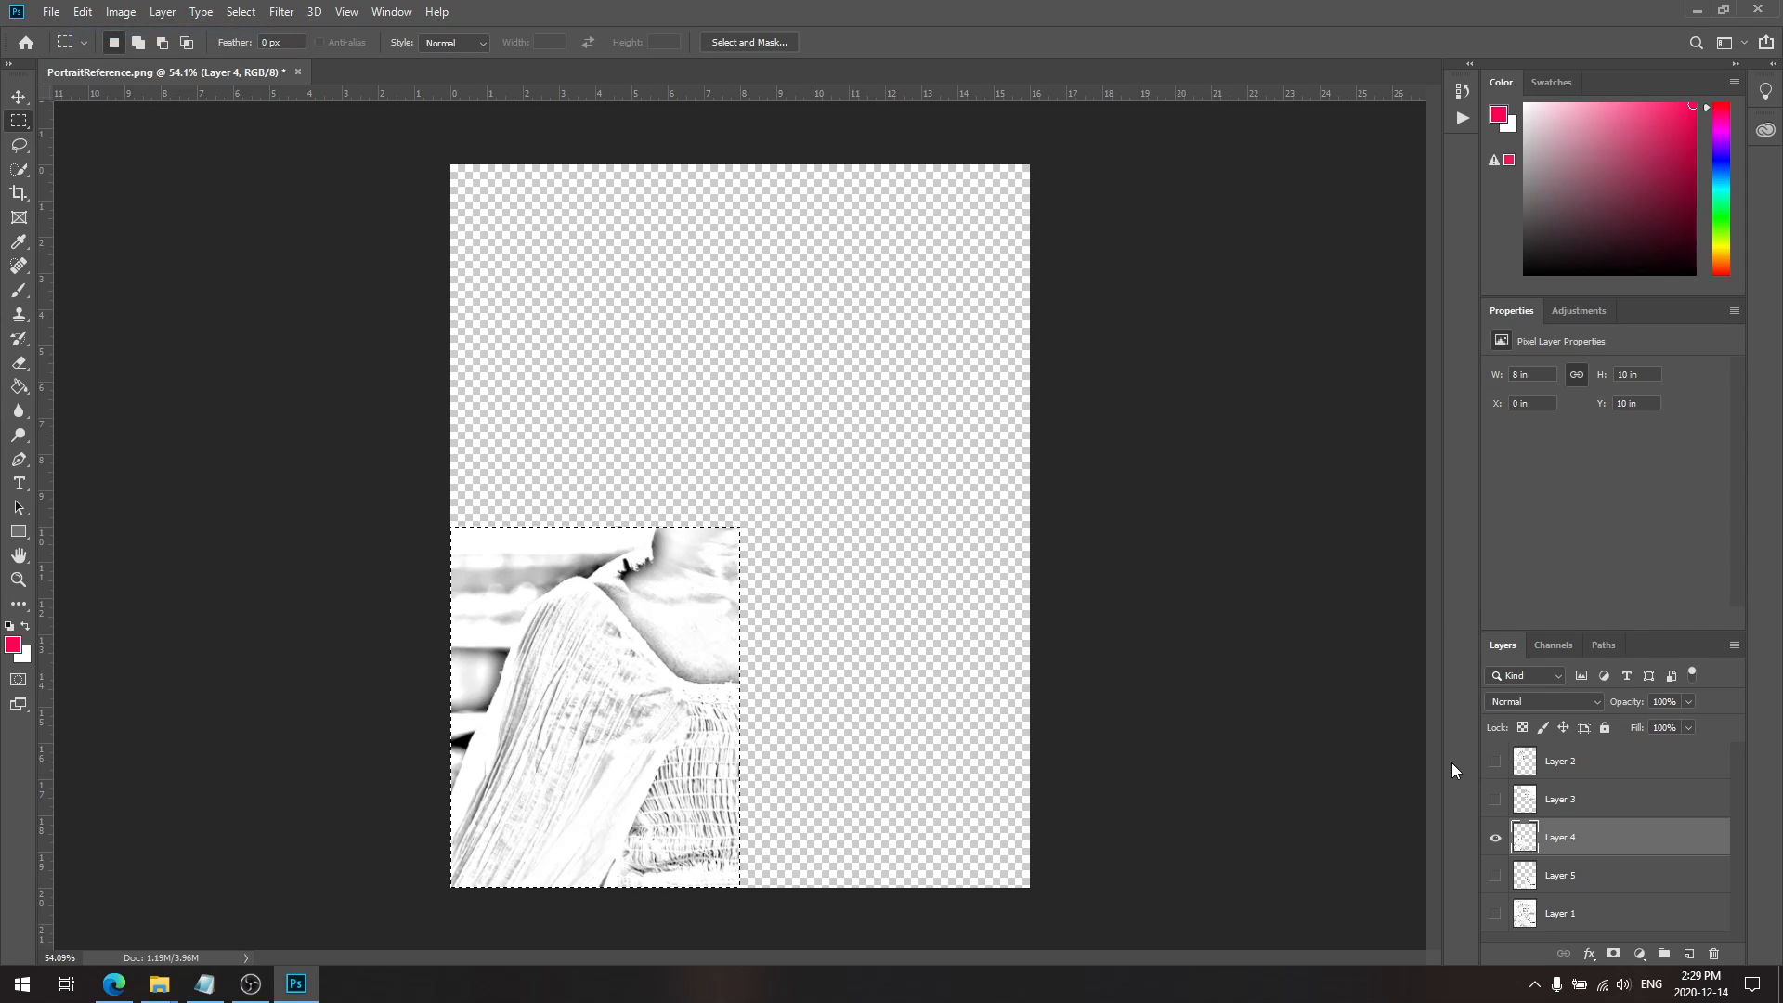
# Step: Hide Layer 4, then show and select Layer 5, the lower-right quarter
pyautogui.click(1495, 838)
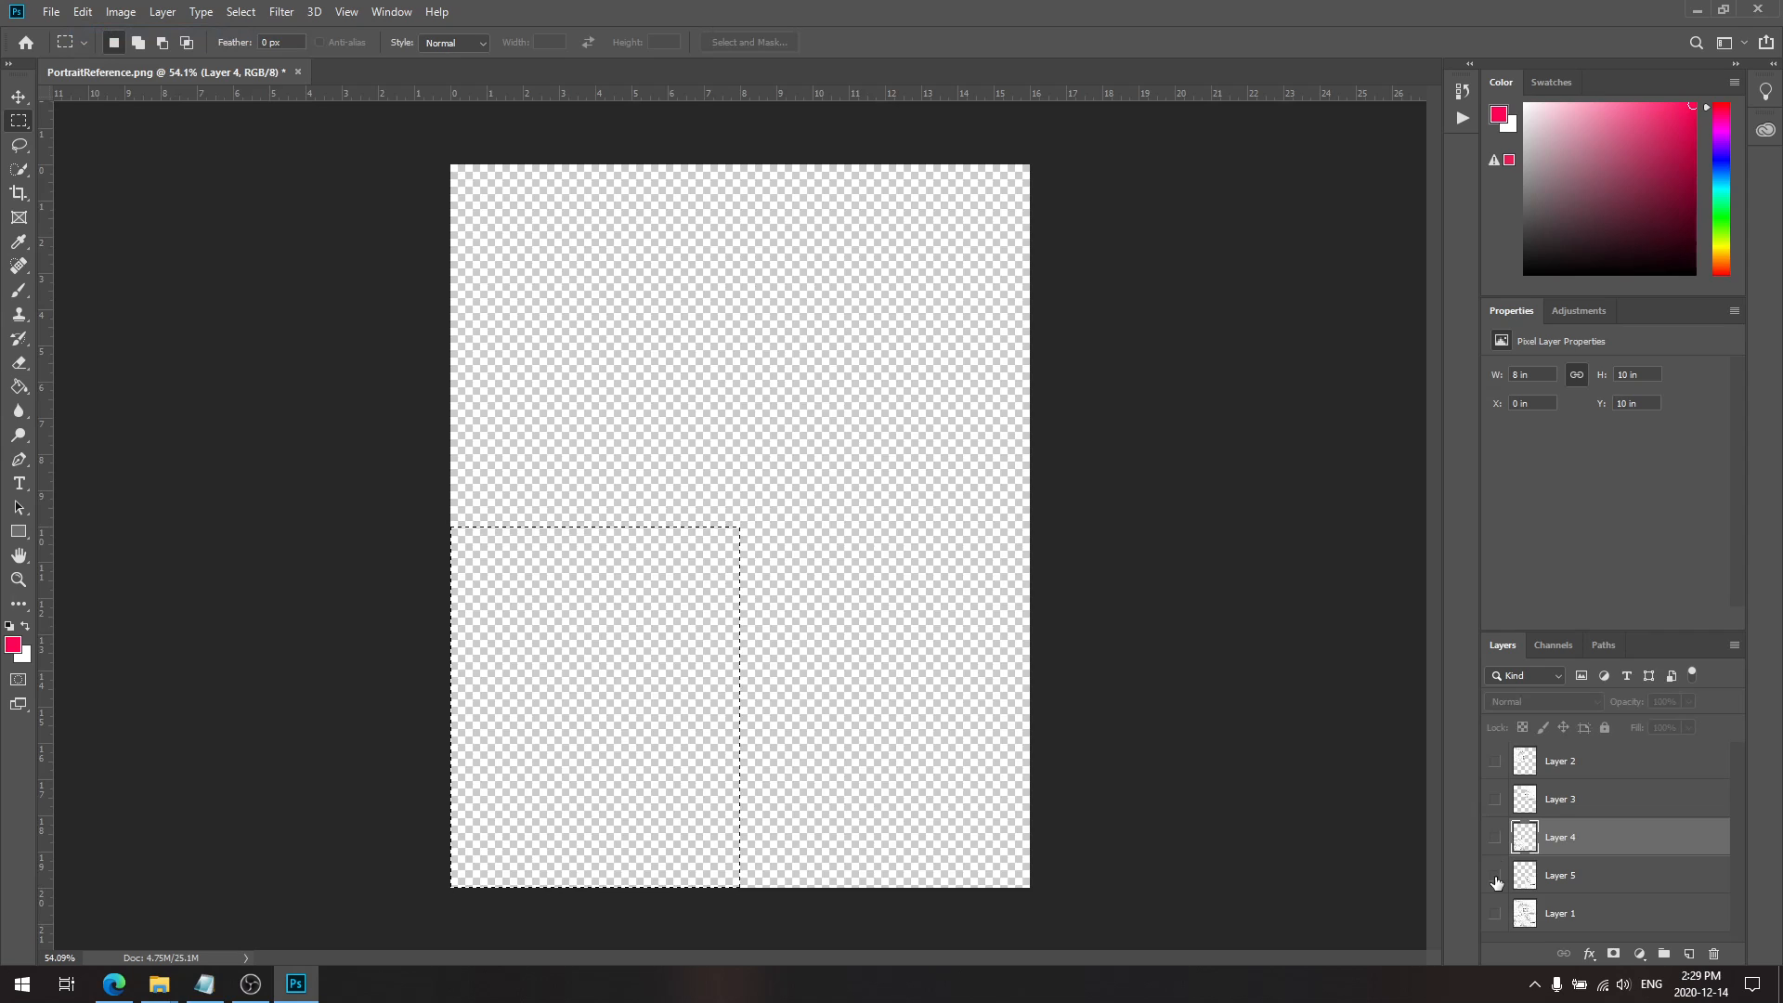
pyautogui.click(1494, 876)
pyautogui.click(1568, 887)
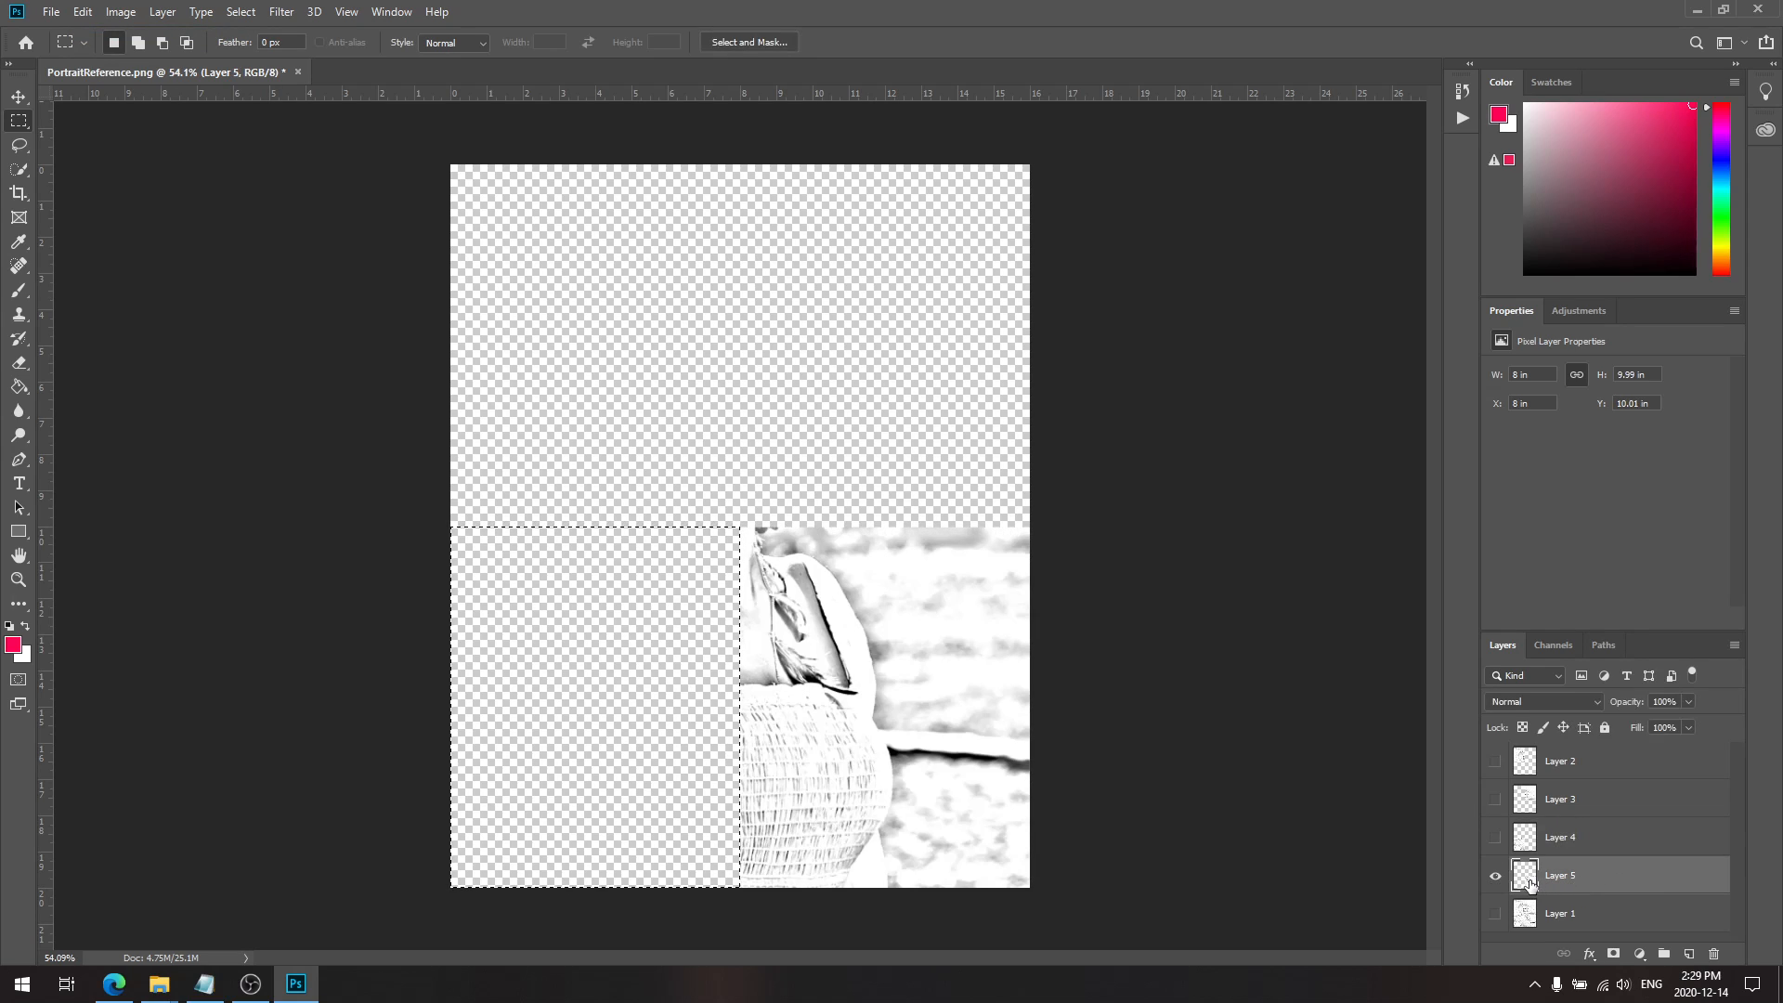
# Step: Load Layer 5's outline as a selection and crop the canvas to that lower-right quarter
pyautogui.keyDown('ctrl'); pyautogui.click(1525, 882); pyautogui.keyUp('ctrl')
pyautogui.click(113, 13)
pyautogui.click(130, 204)
# Step: Review the cropped Layer 5 quarter in the print setup and keep the settings without printing
pyautogui.click(58, 12)
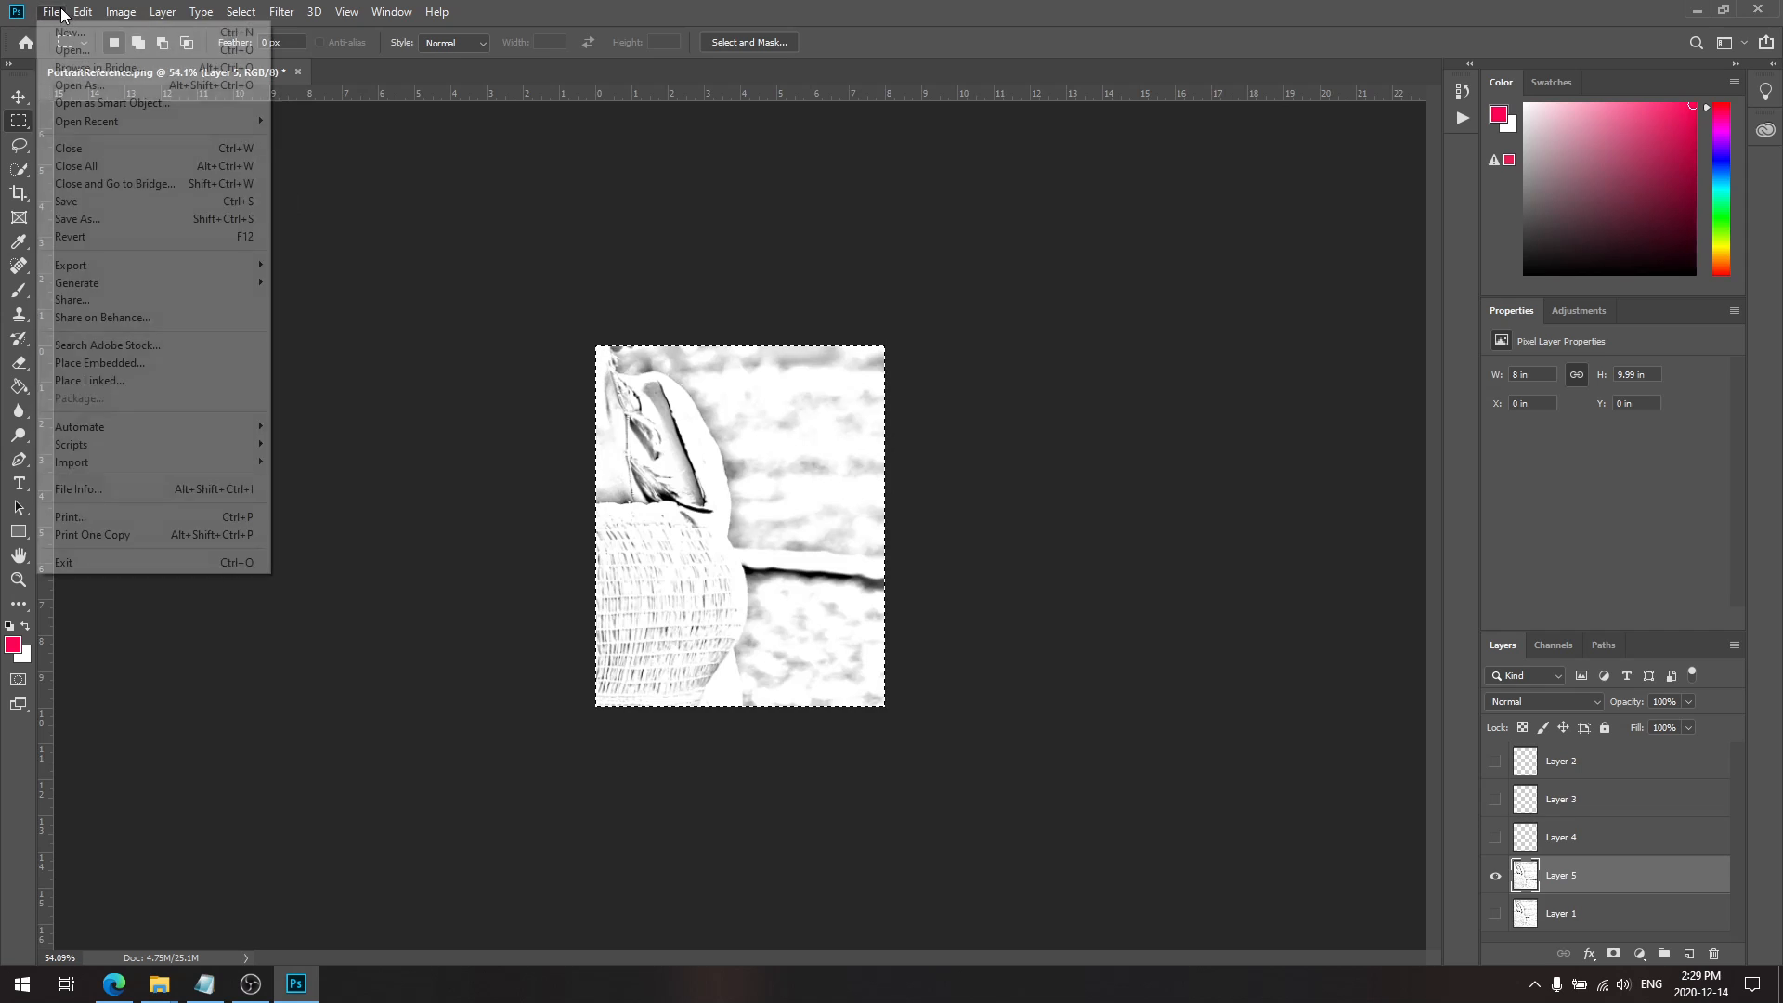
pyautogui.click(139, 516)
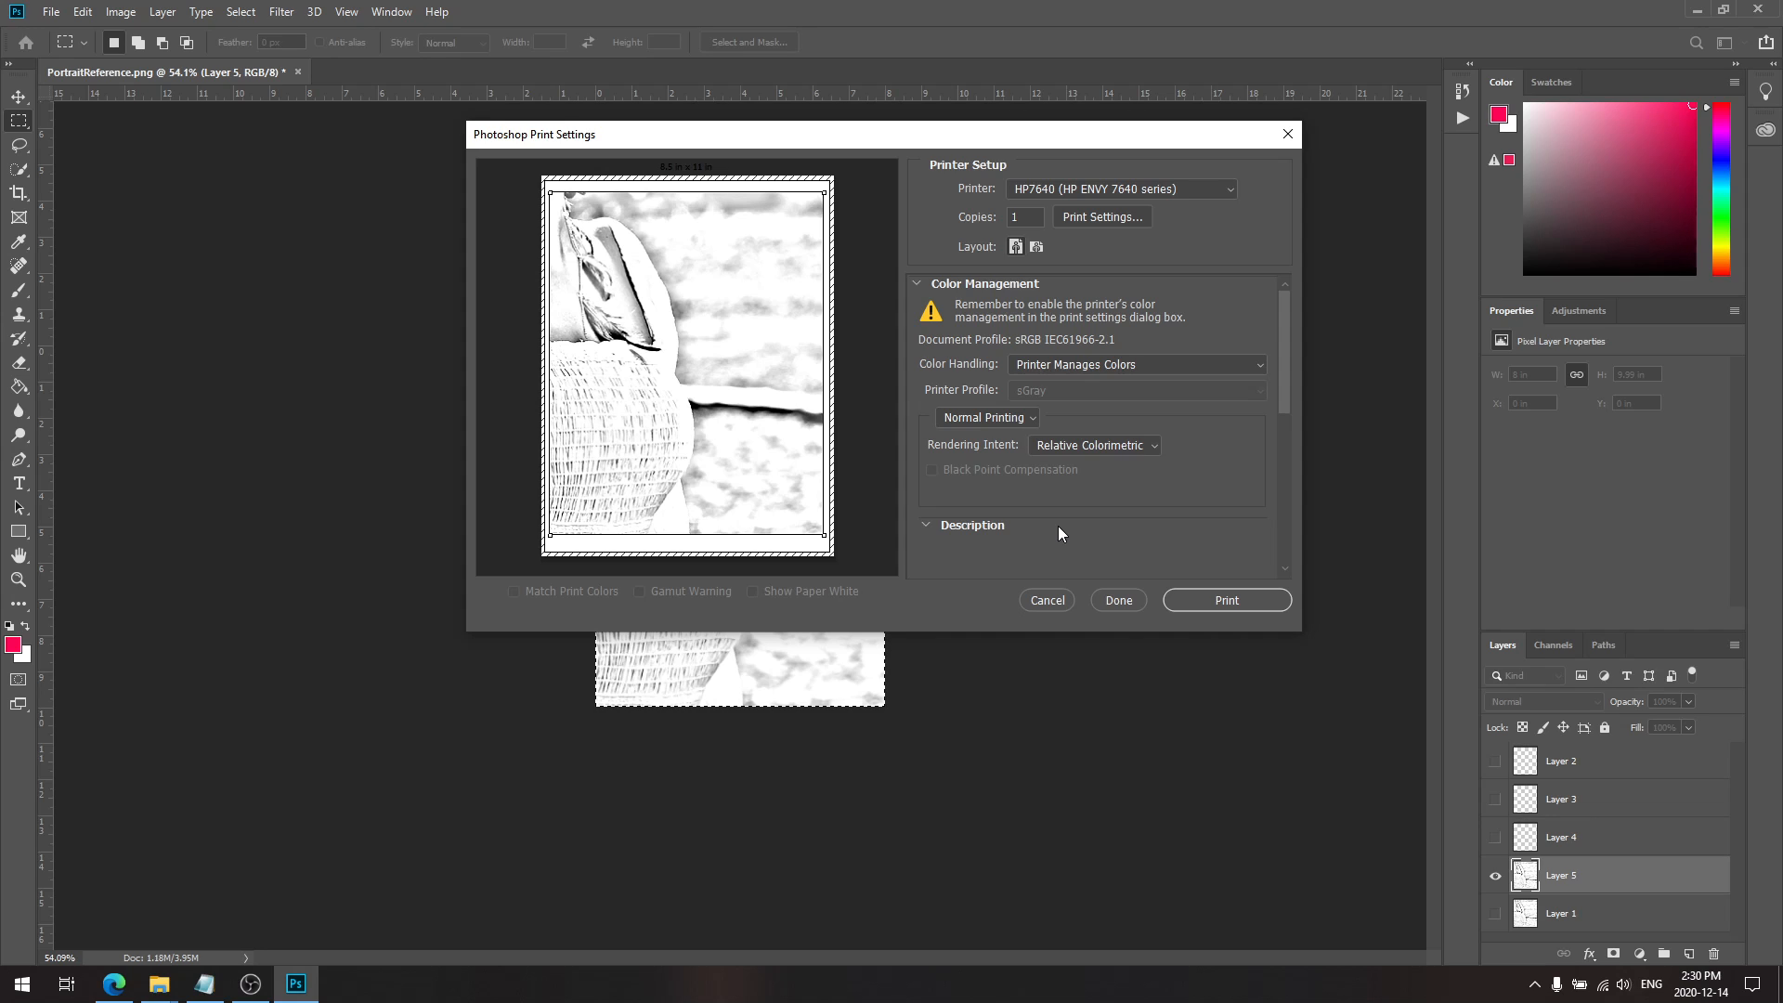
pyautogui.click(1098, 597)
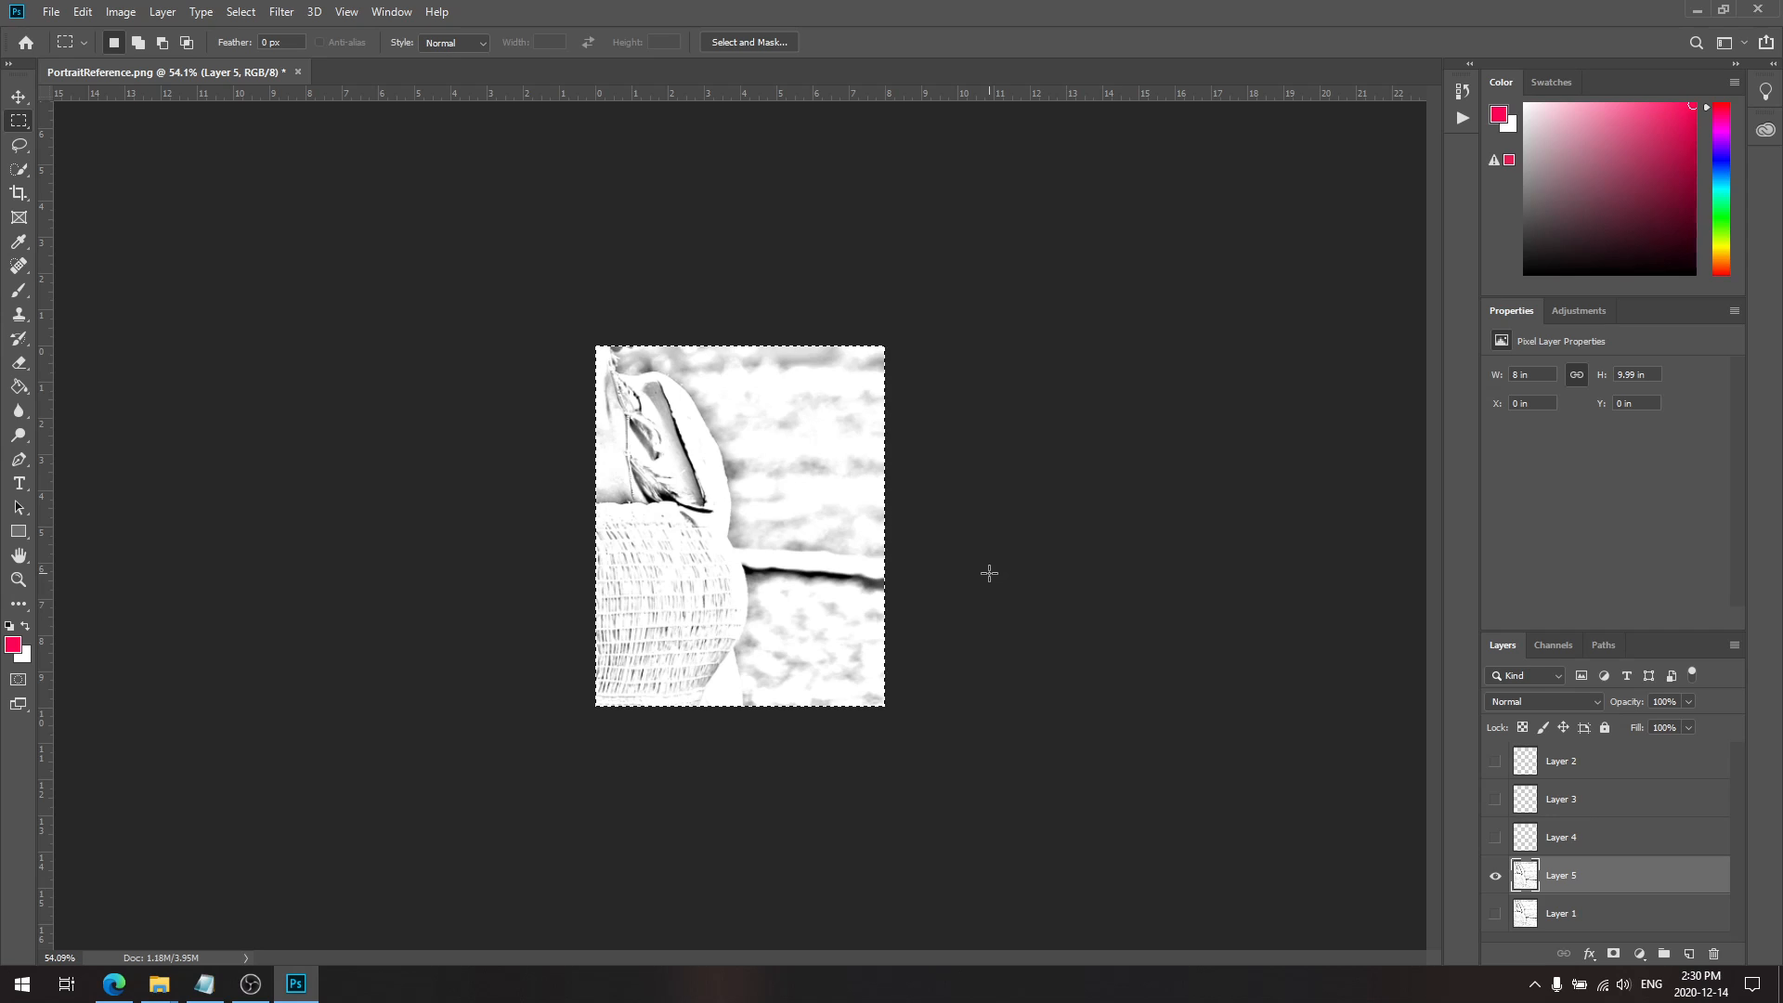